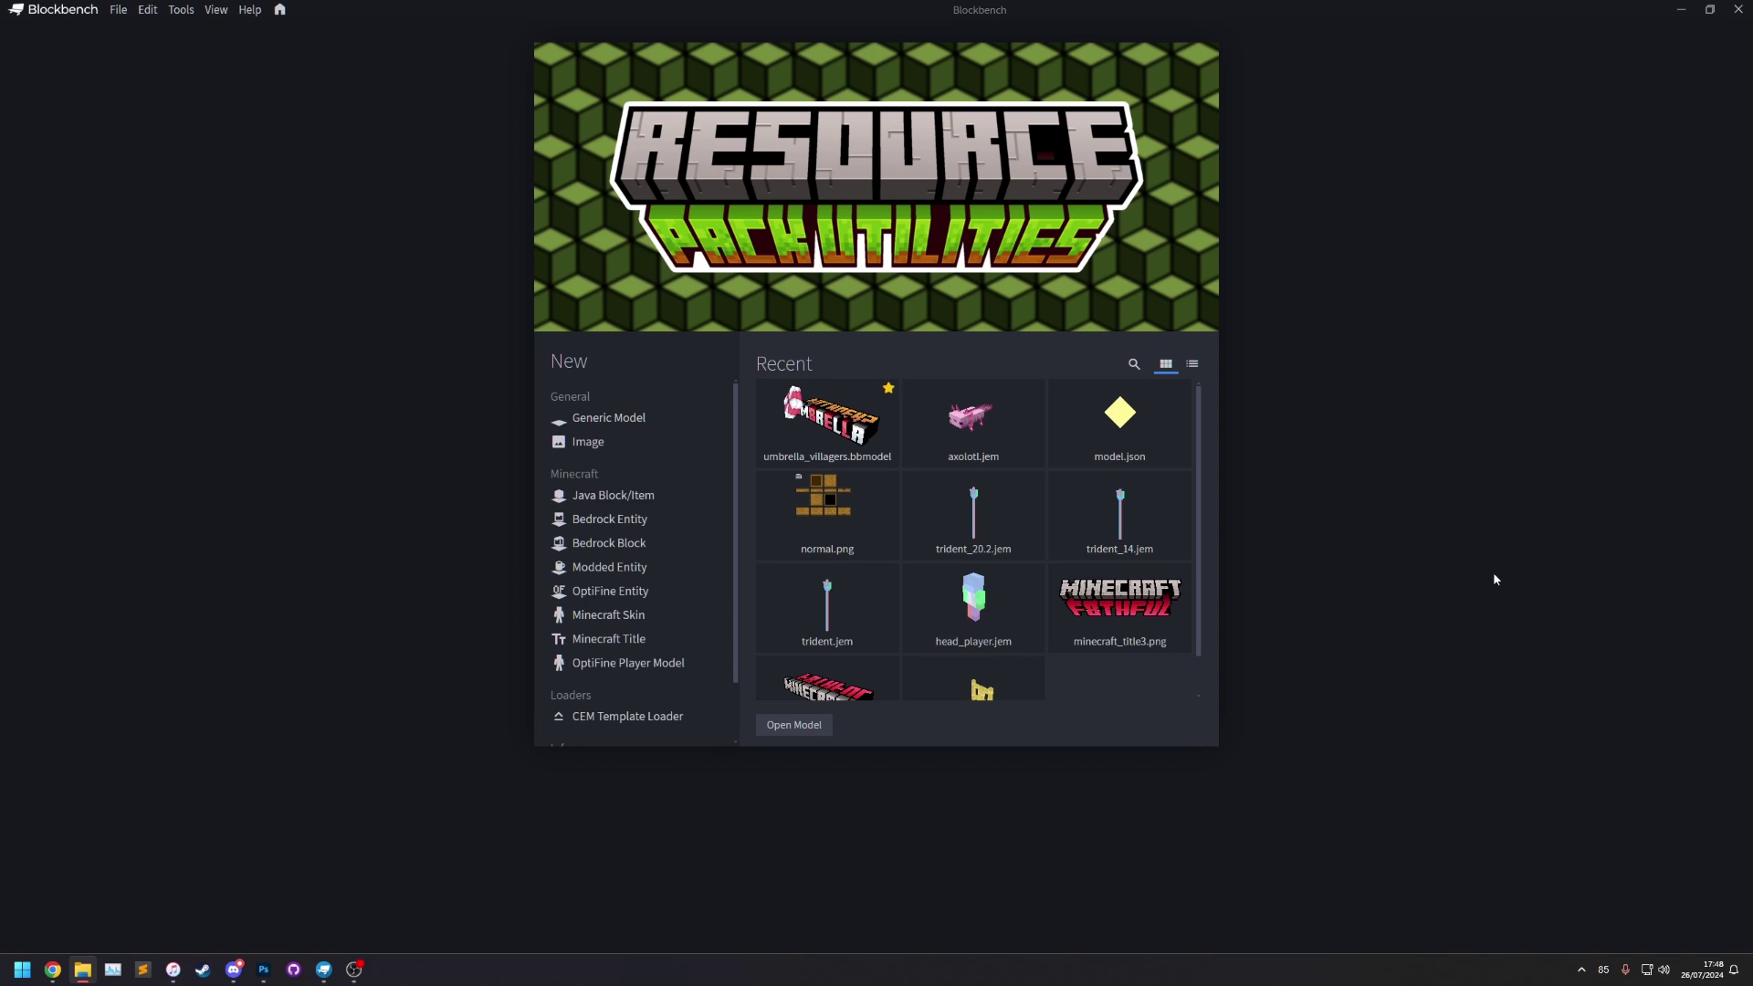
Step: Search the plugins for 'resou', install Resource Pack Utilities, and close the Plugins window
click(118, 9)
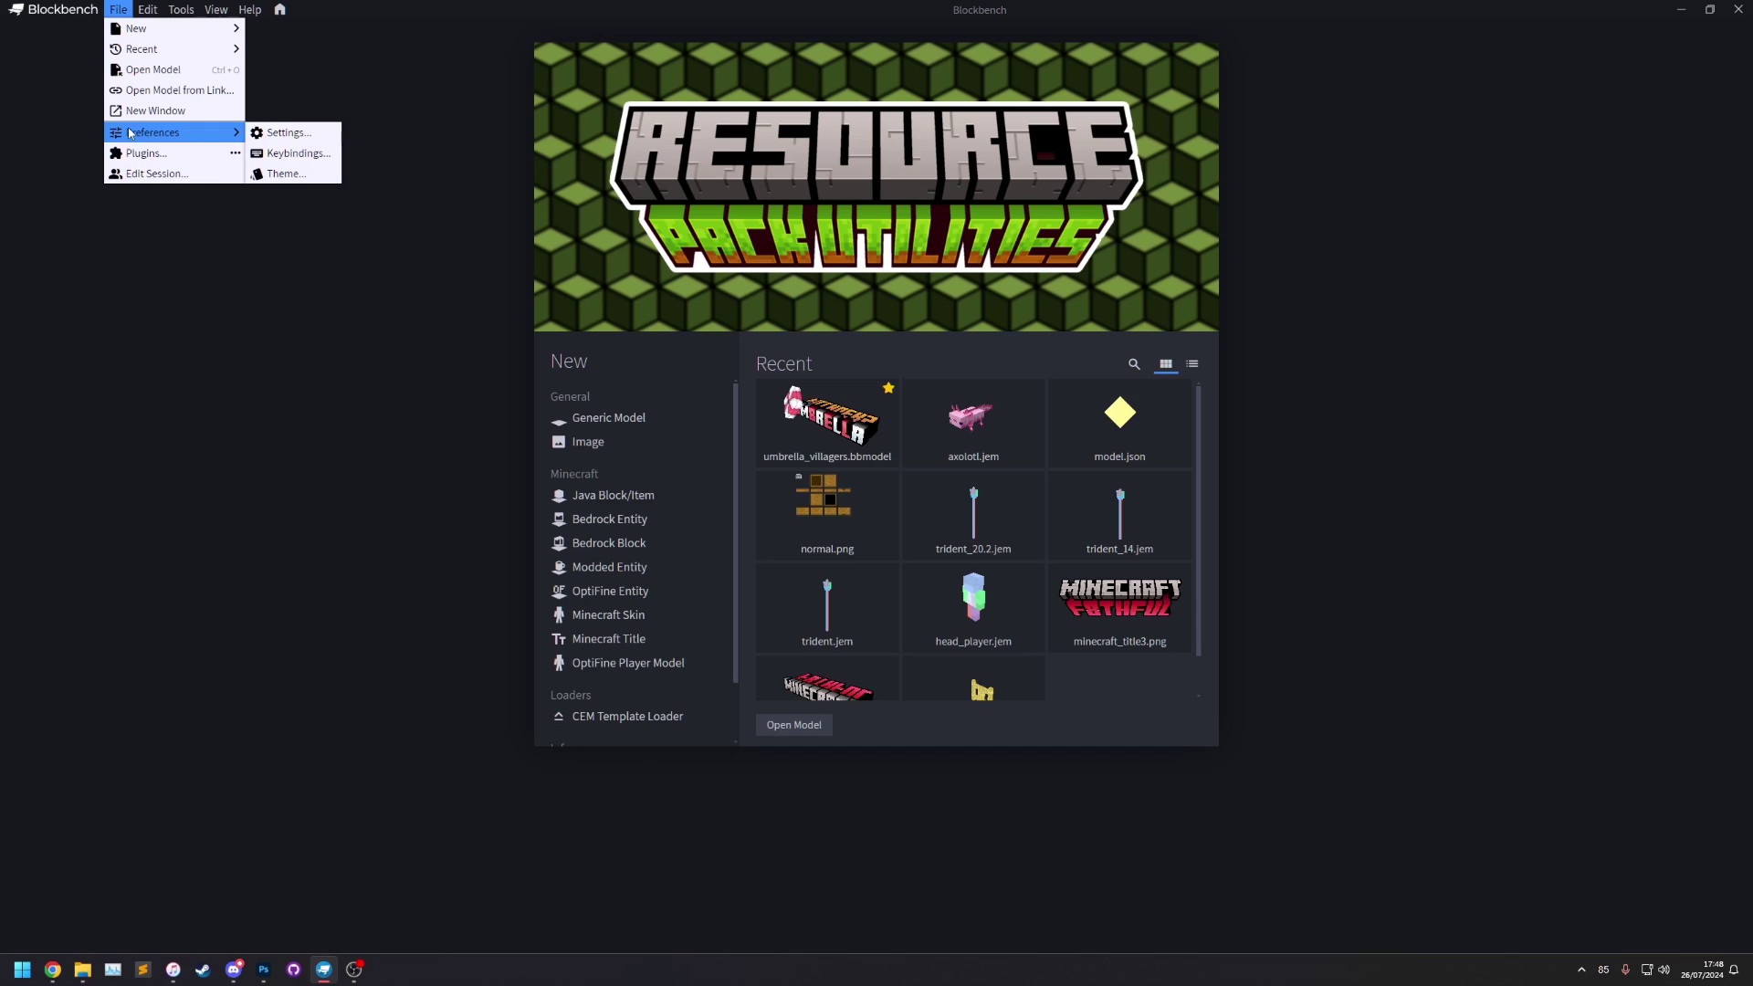
click(128, 155)
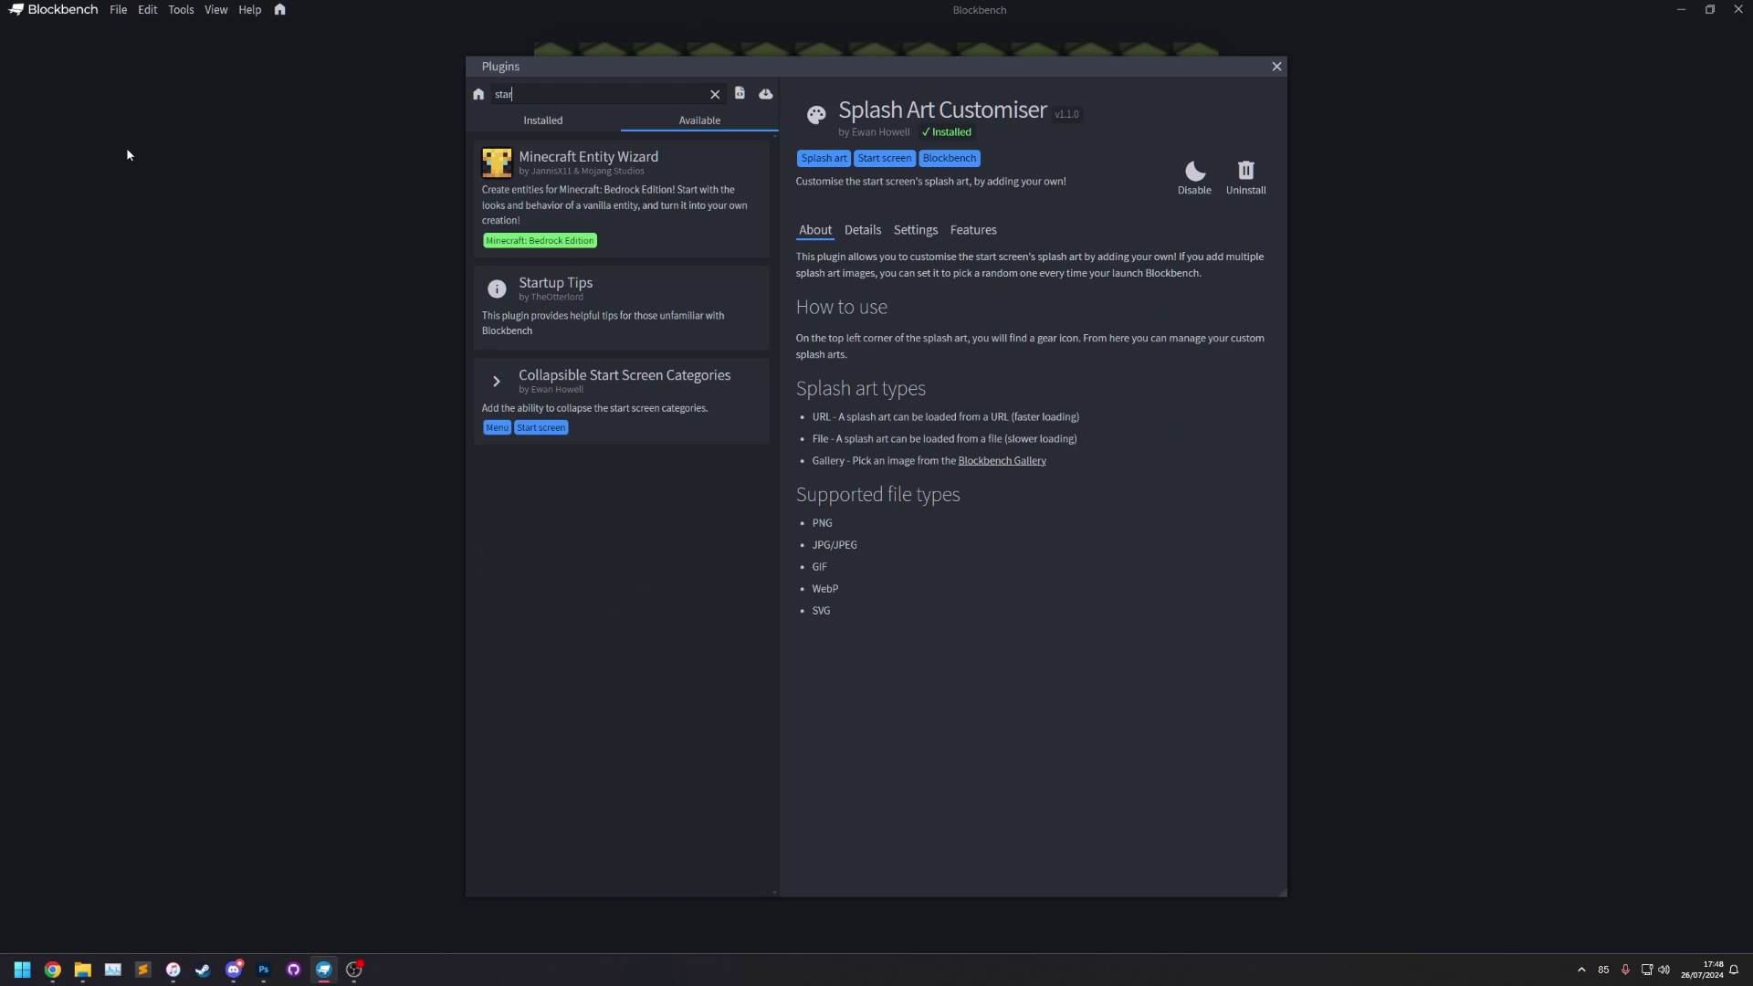
click(714, 94)
click(590, 99)
text(resou)
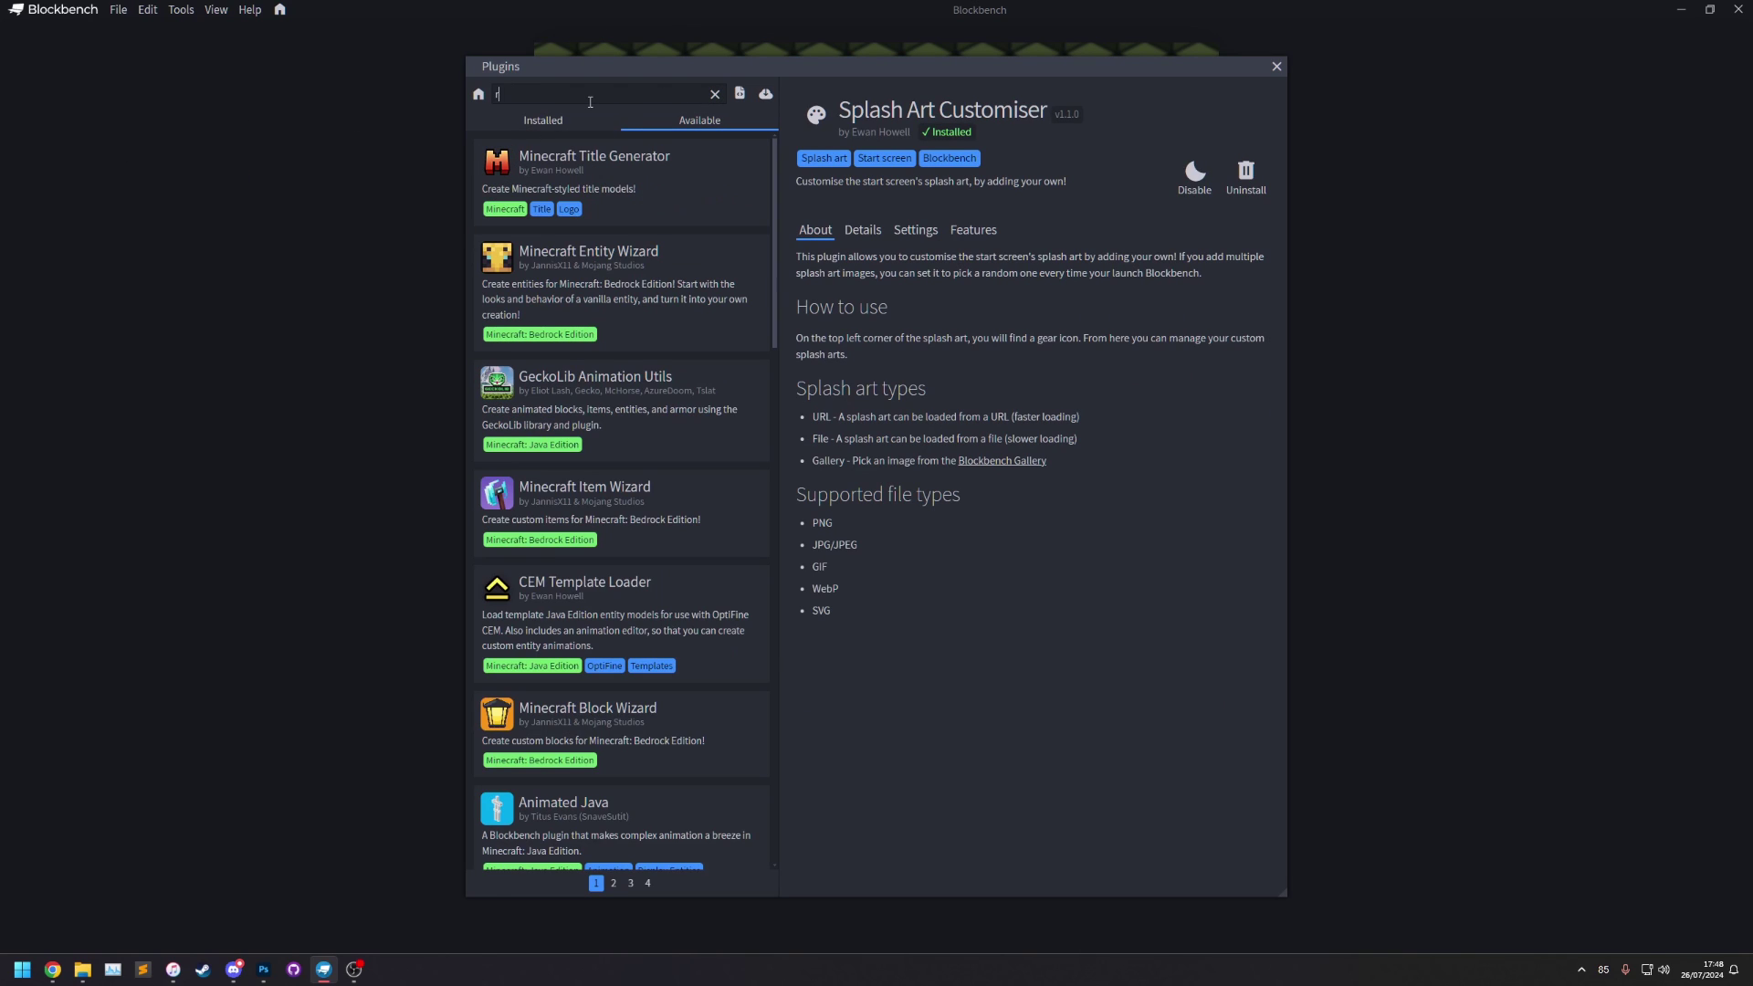
click(573, 194)
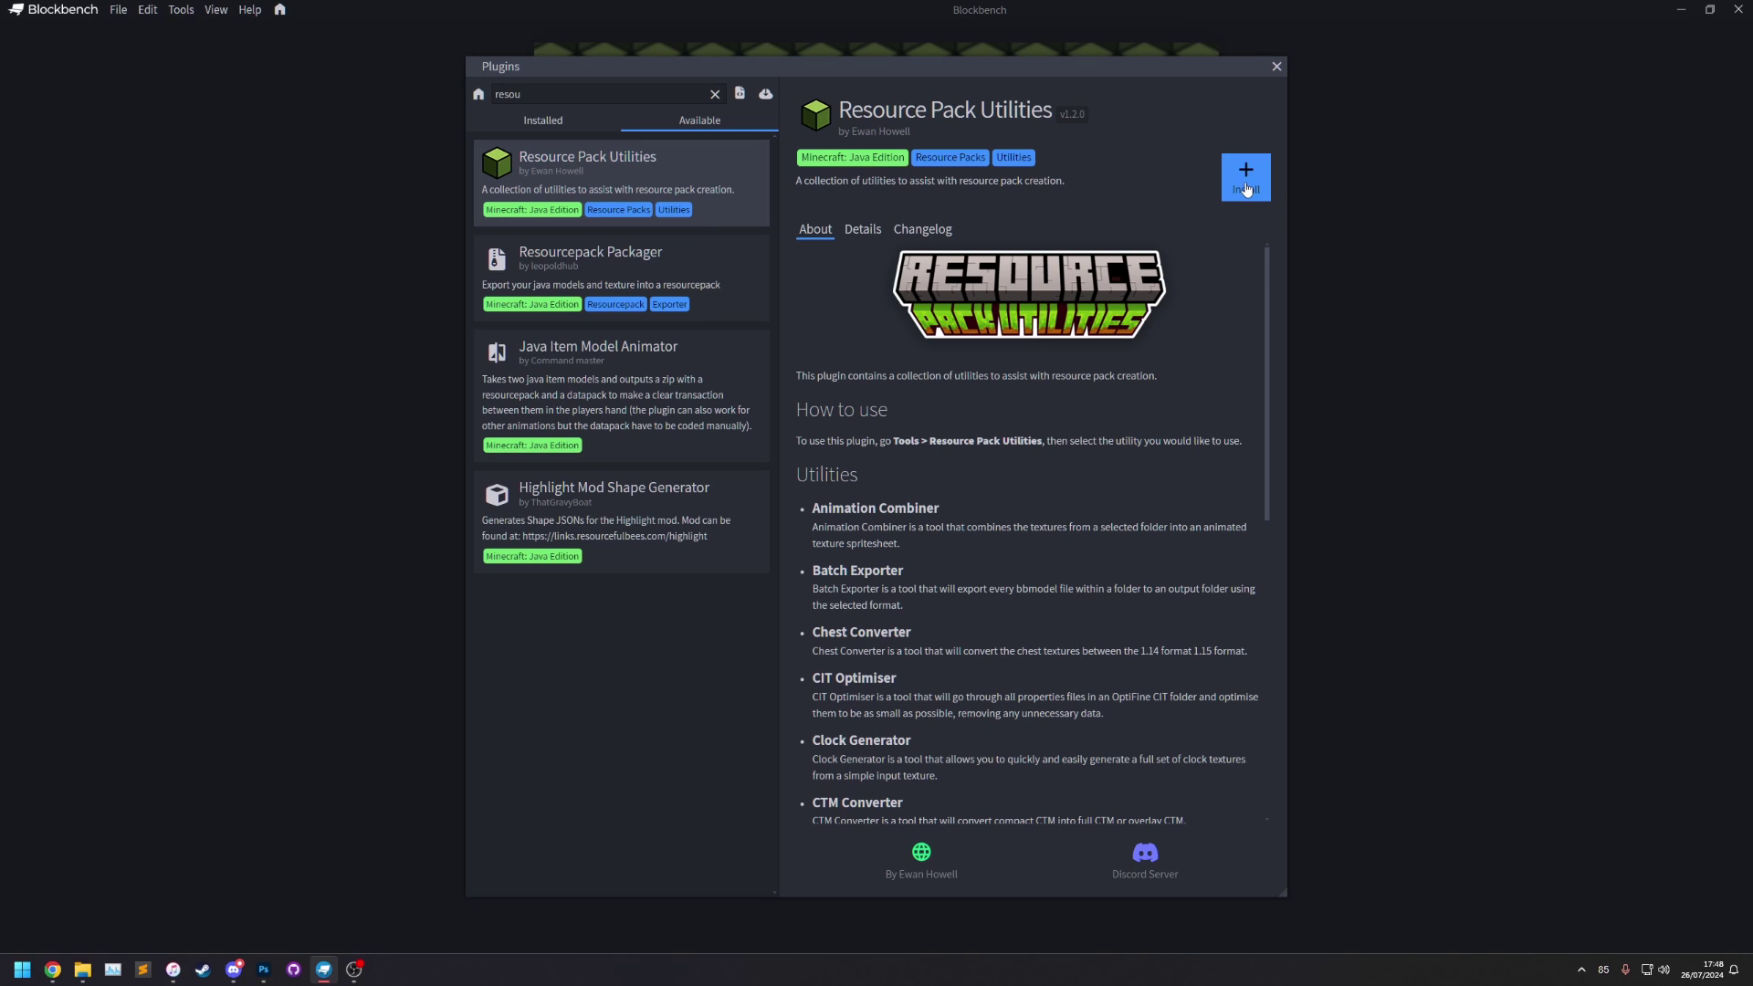
click(598, 119)
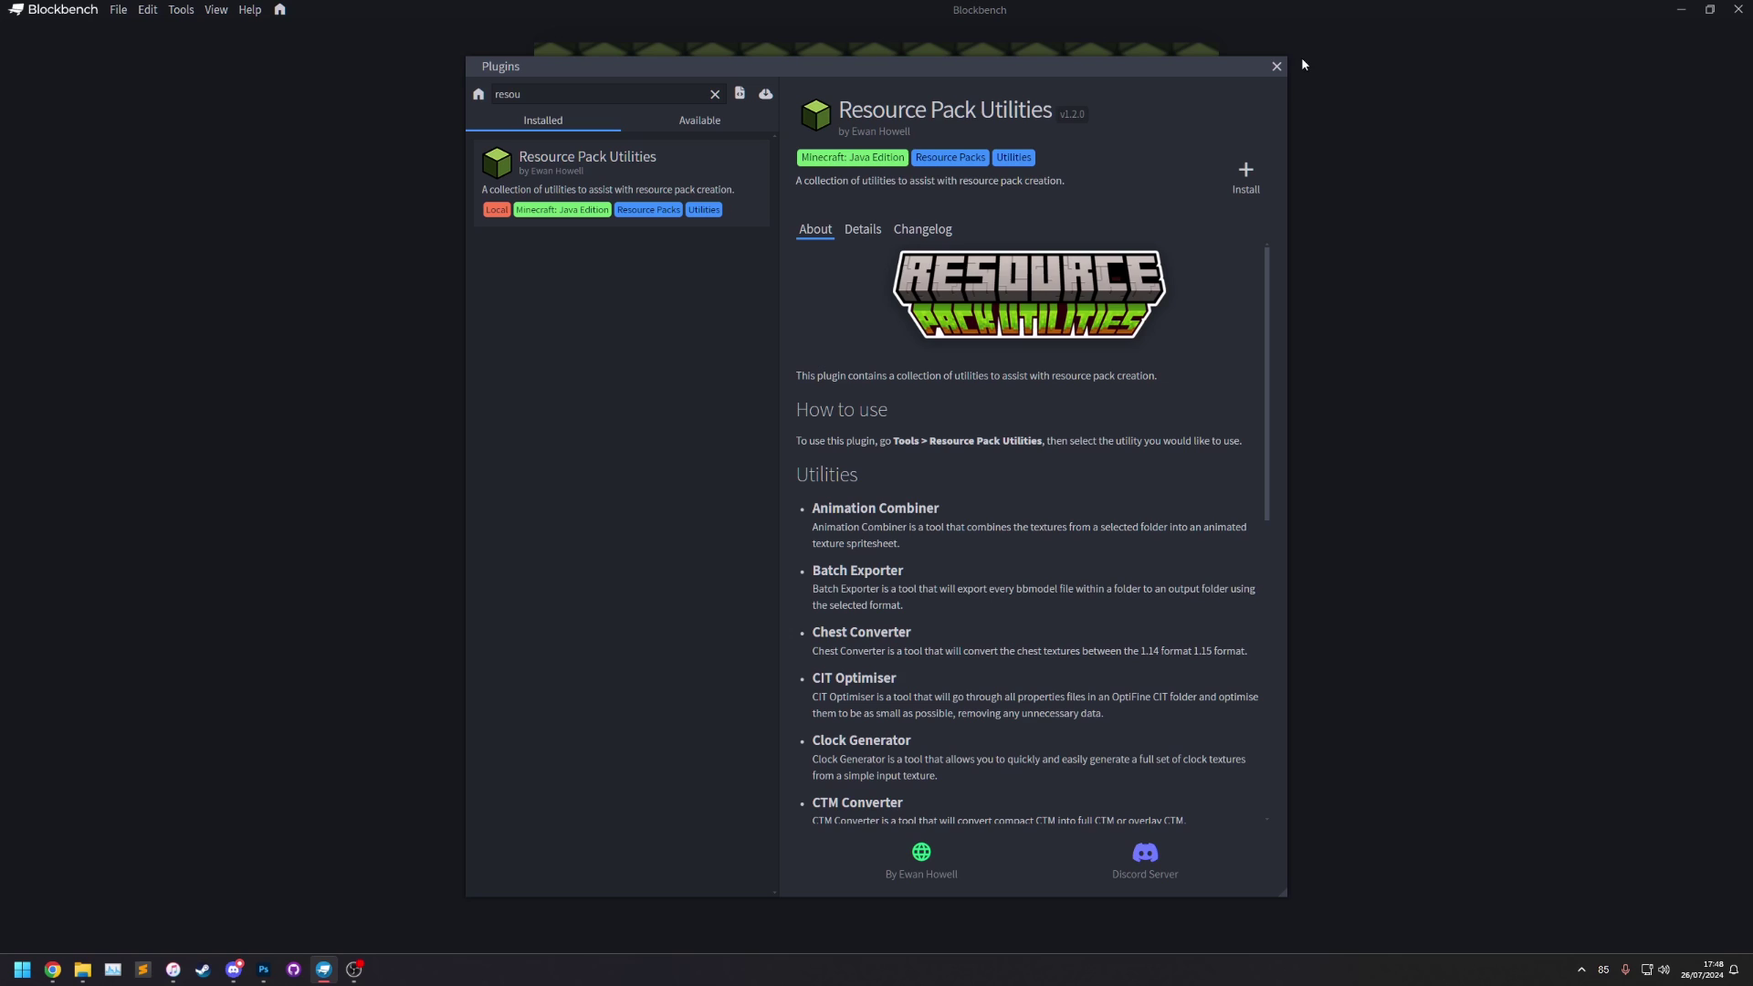
click(1277, 67)
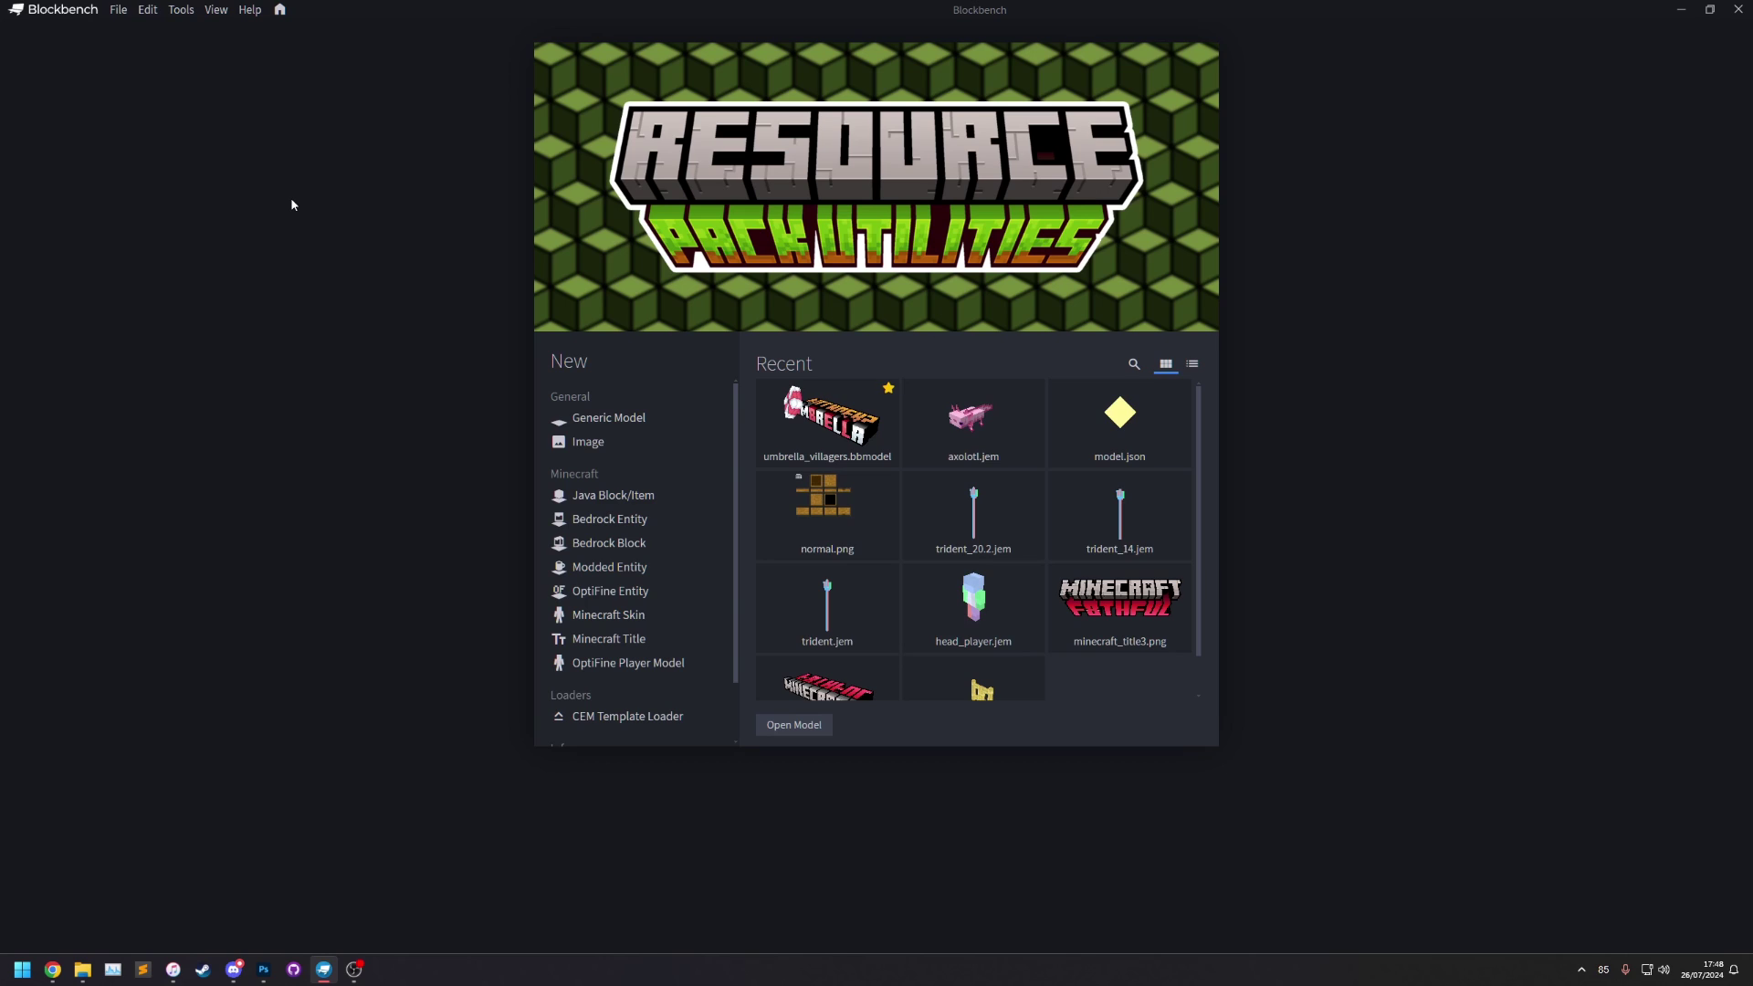
Step: Open the Resource Pack Utilities window and toggle favourites on Pack Creator, JSON Optimiser and Pack Cleaner
click(182, 11)
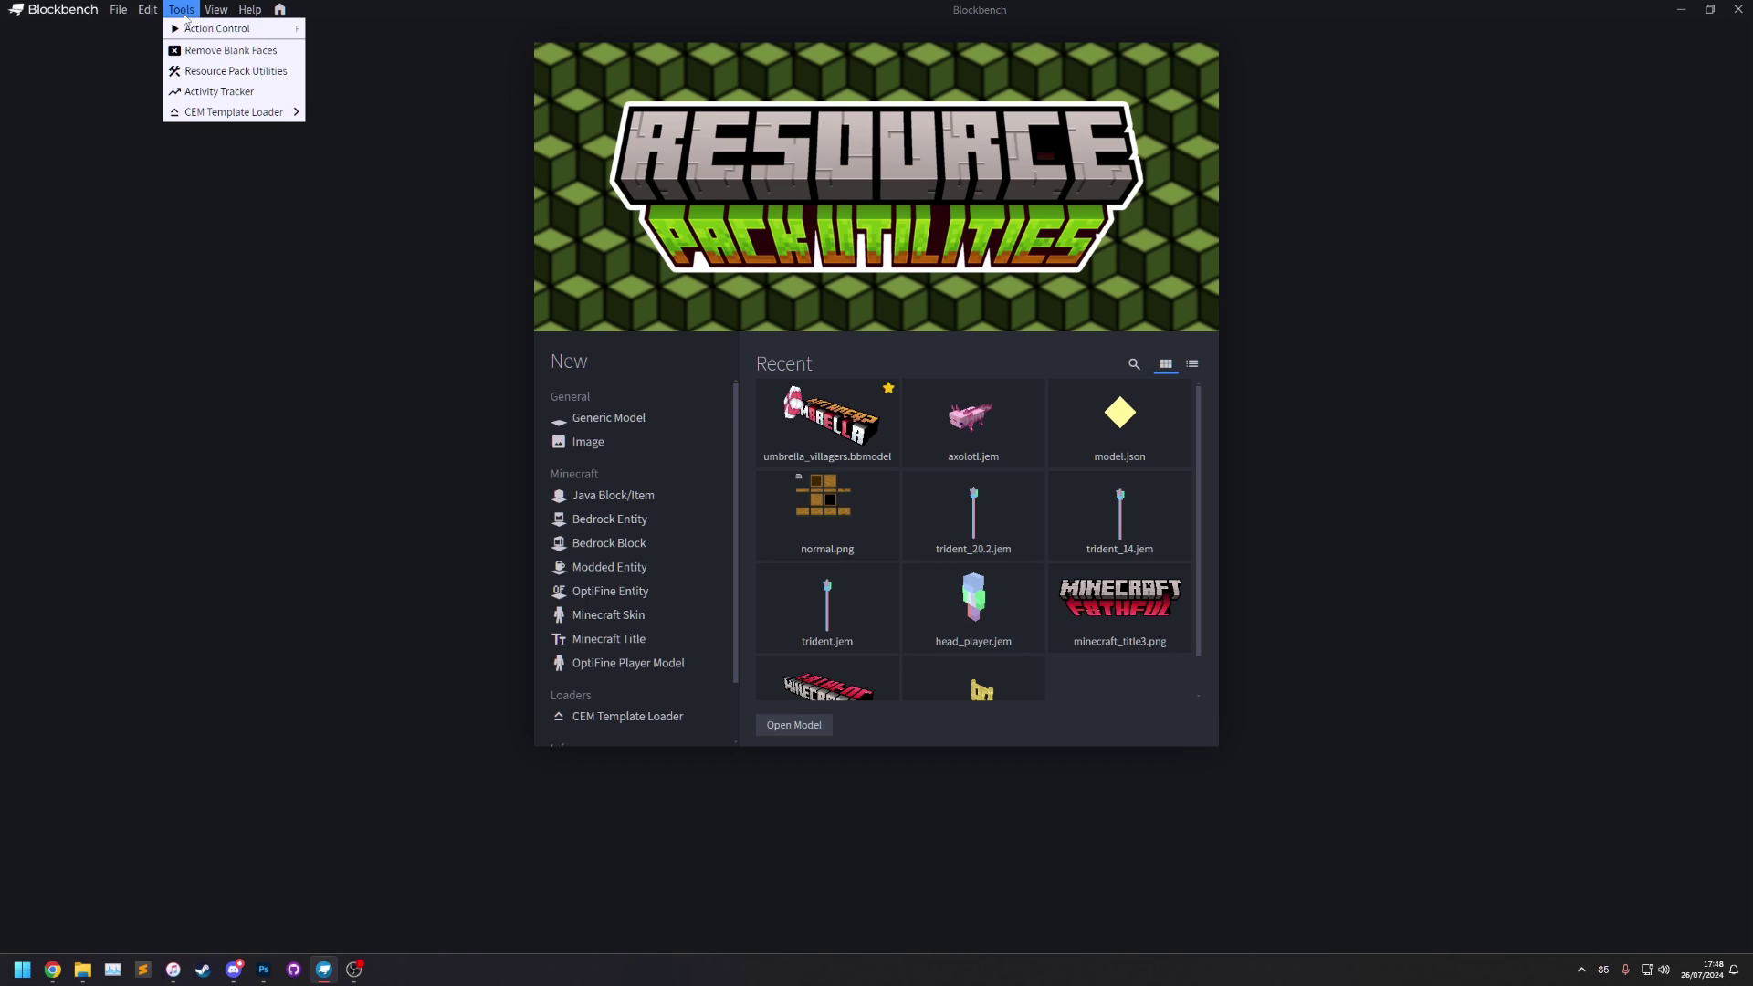
click(230, 71)
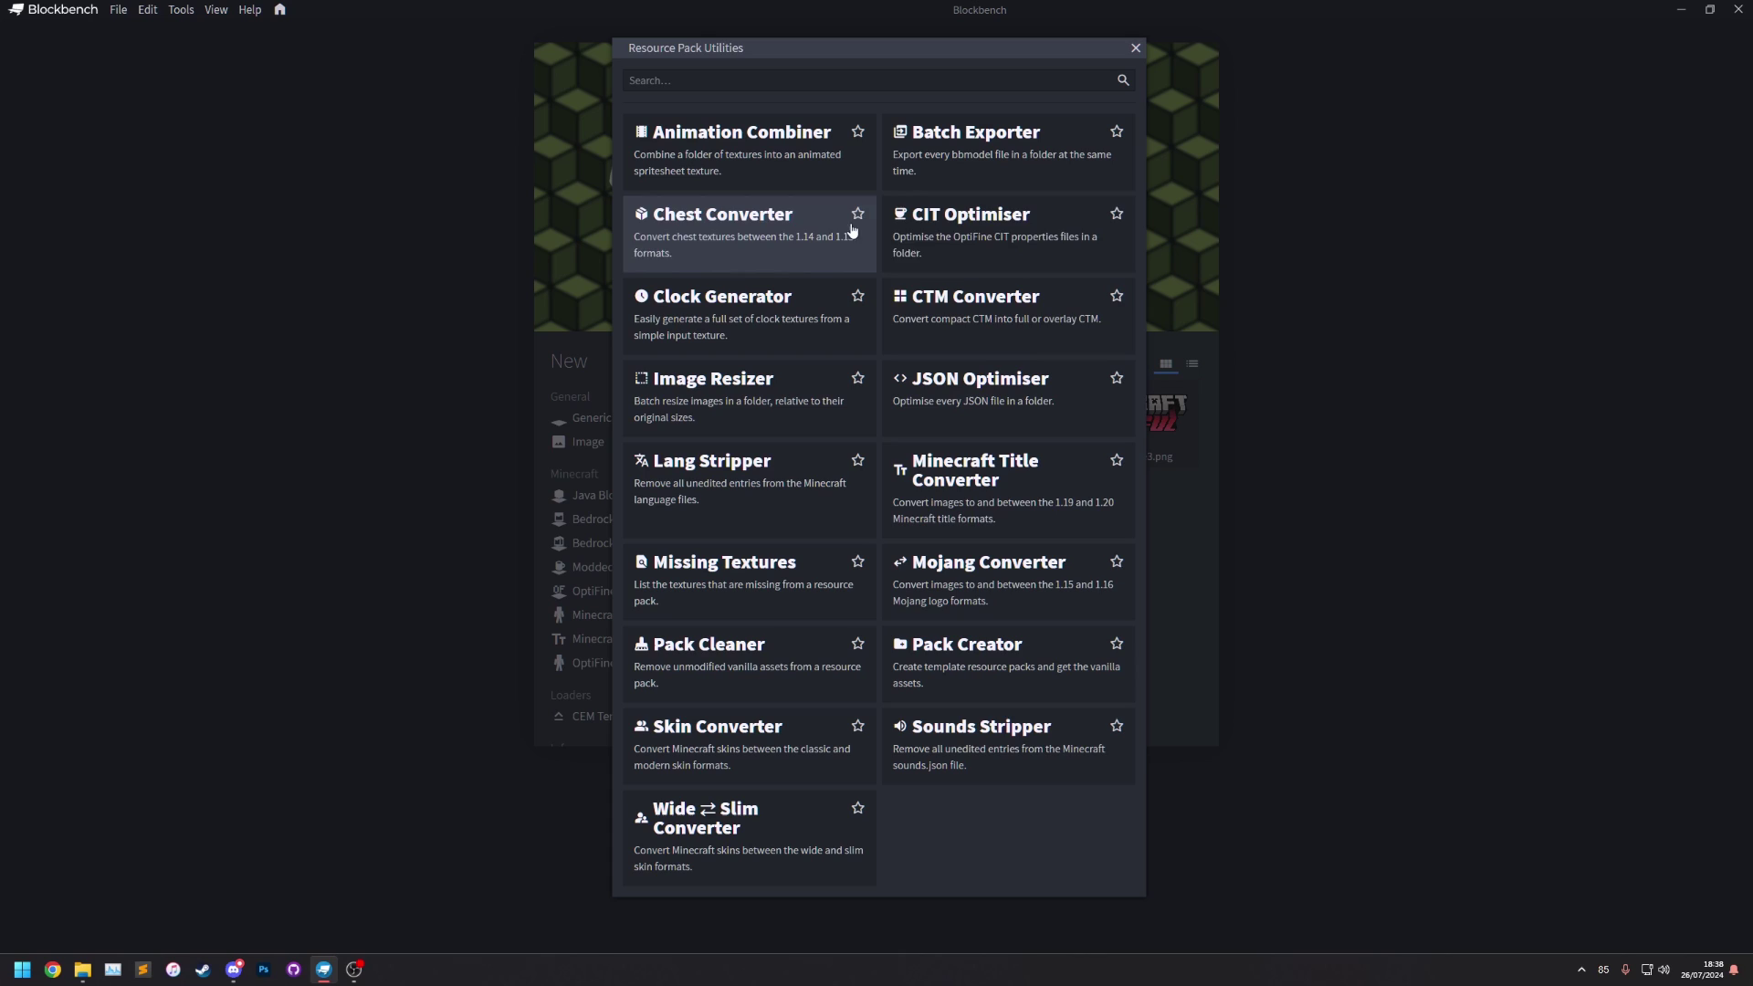
click(1117, 646)
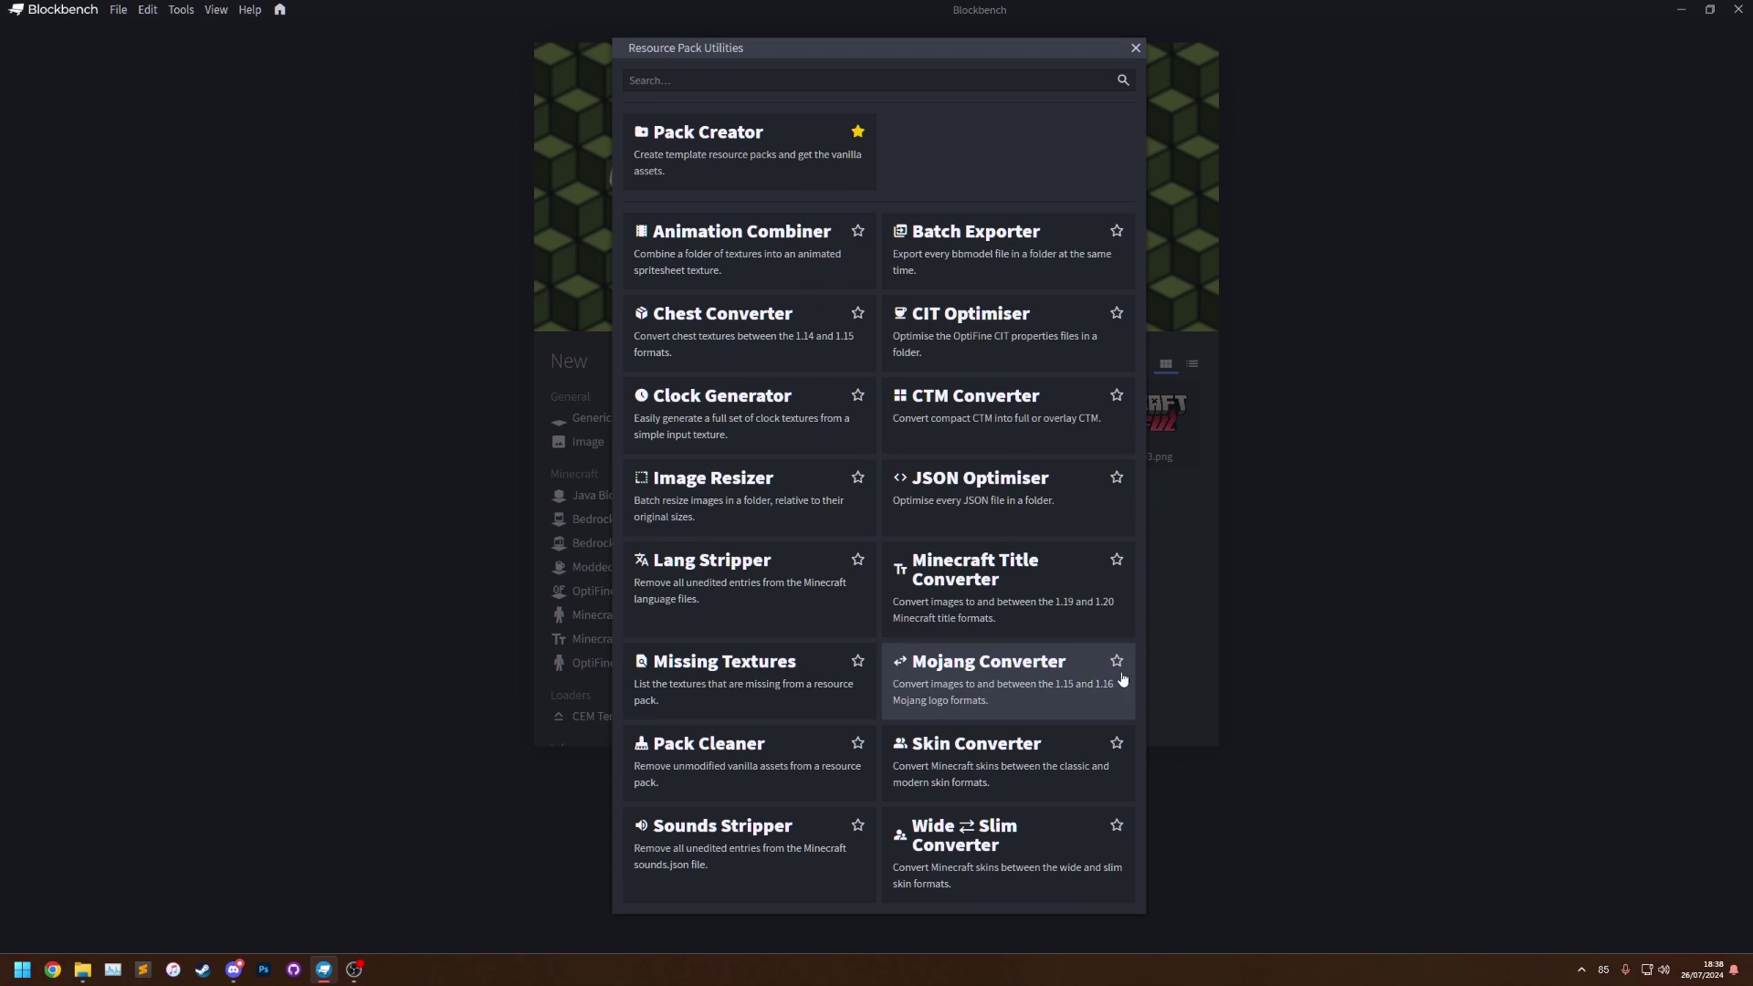
click(1116, 478)
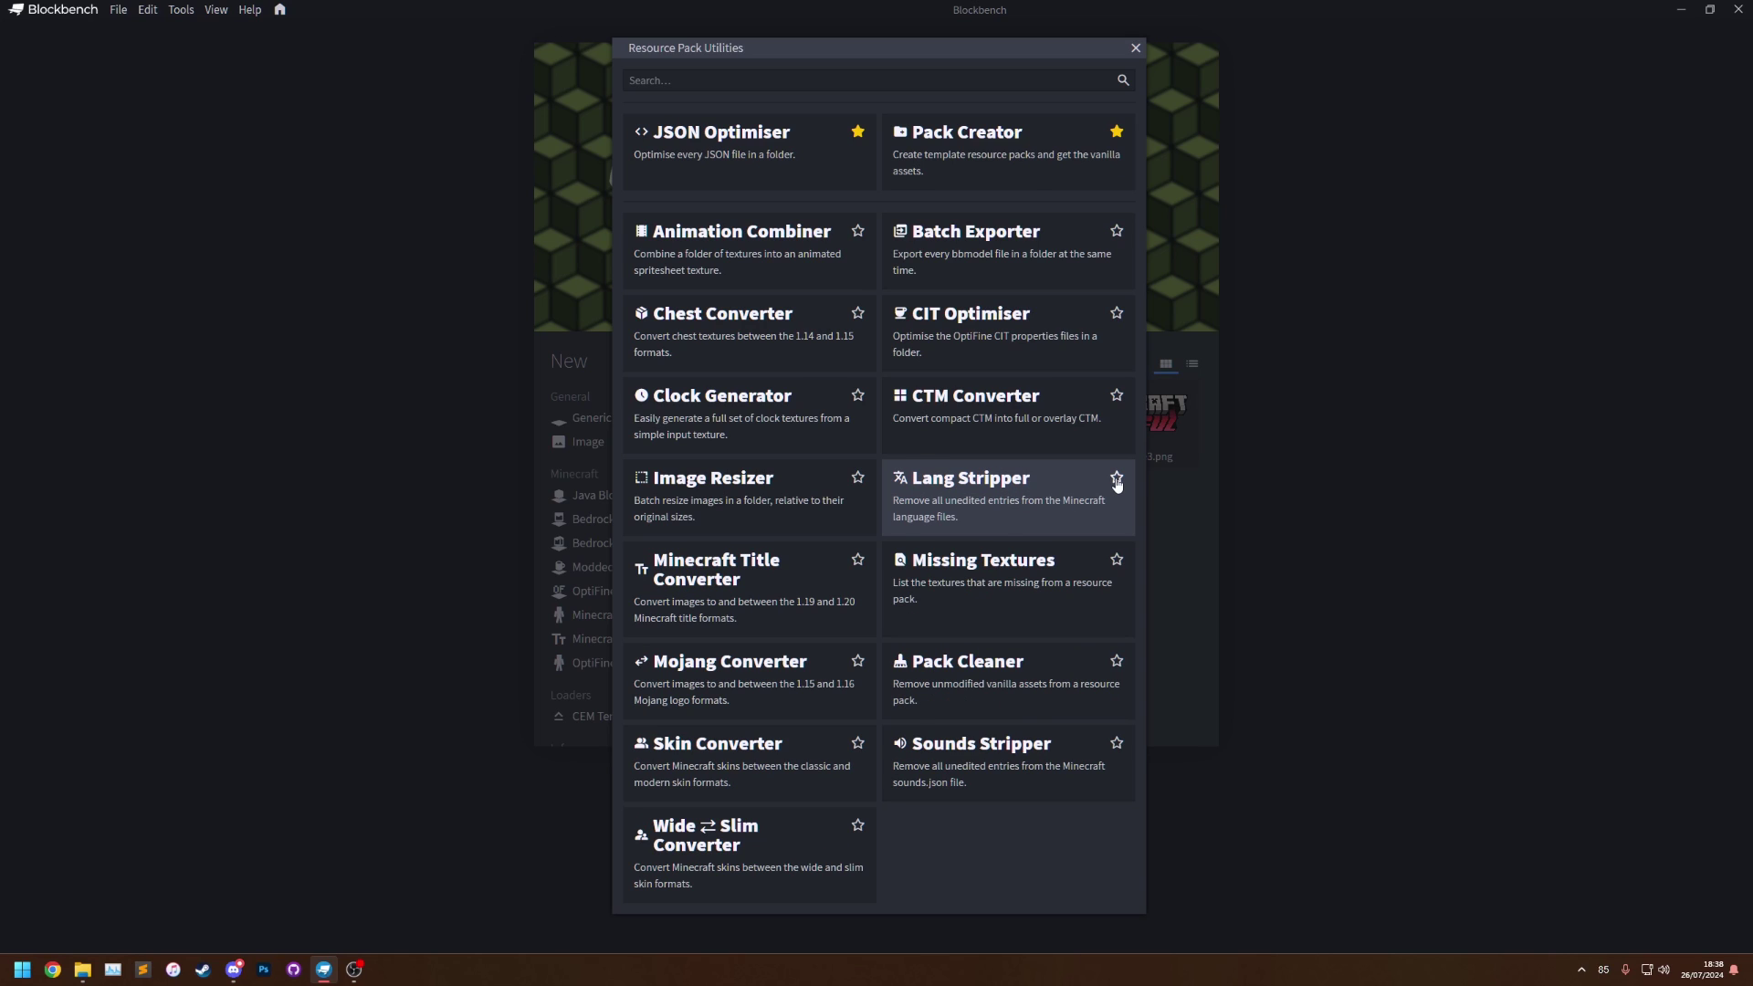
click(1115, 665)
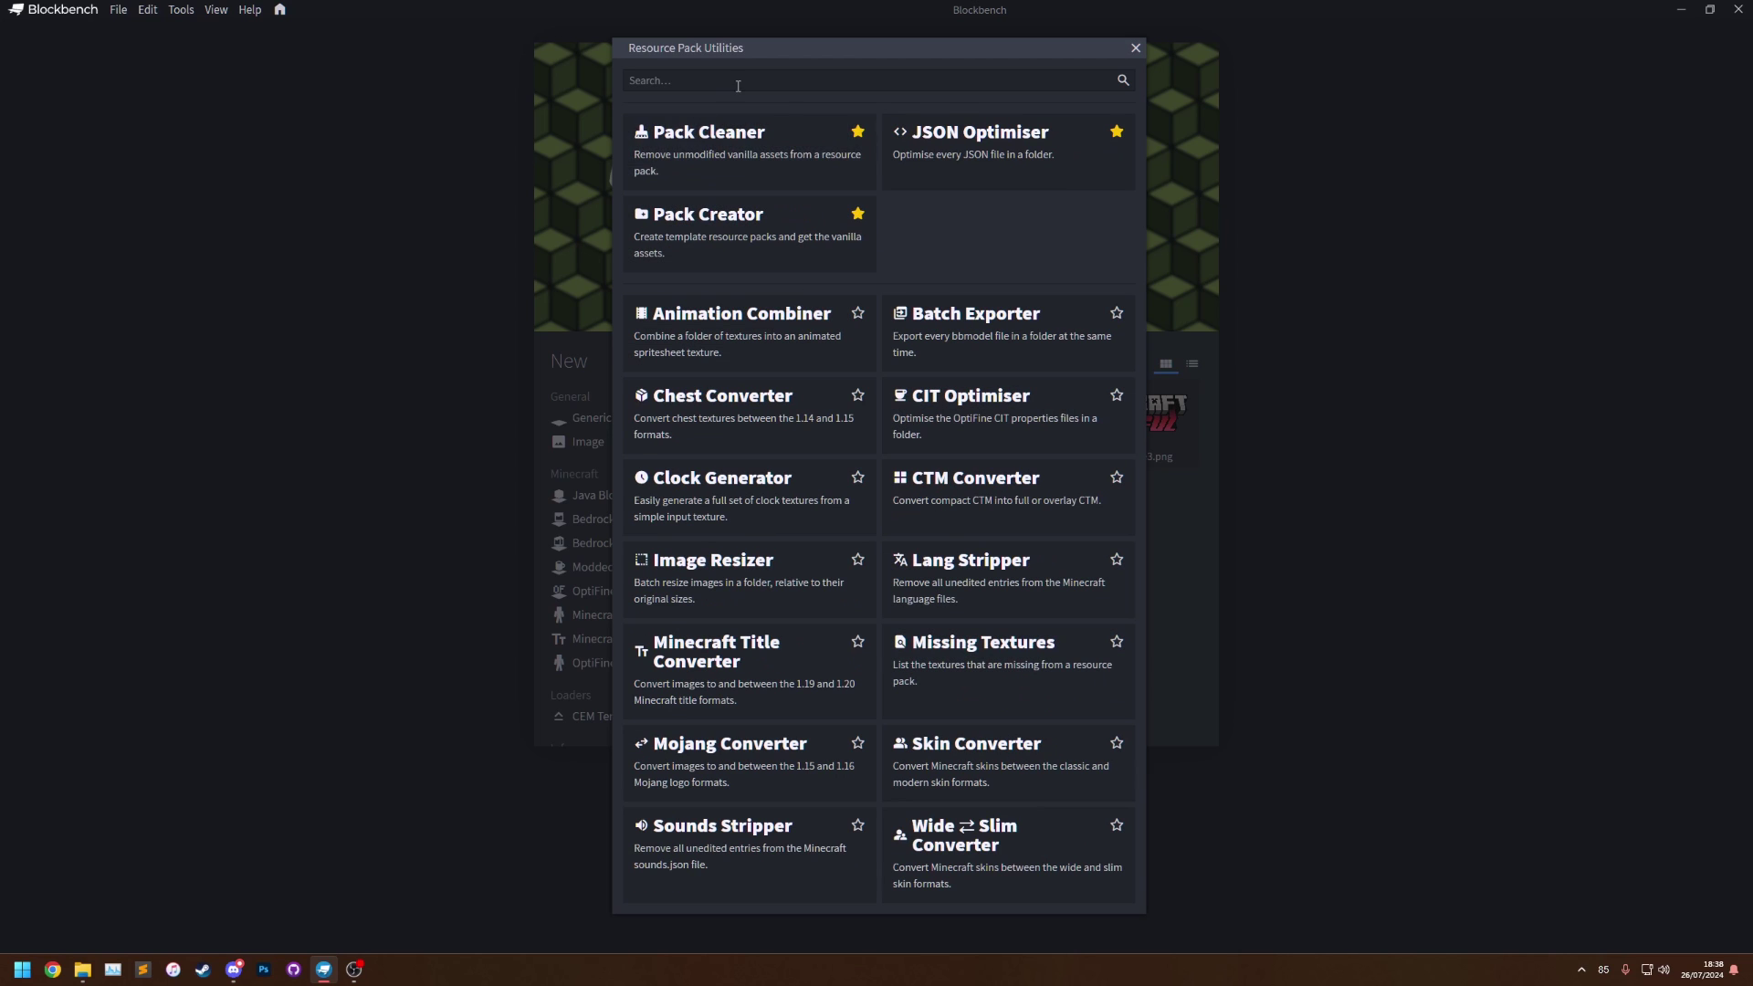
click(1135, 48)
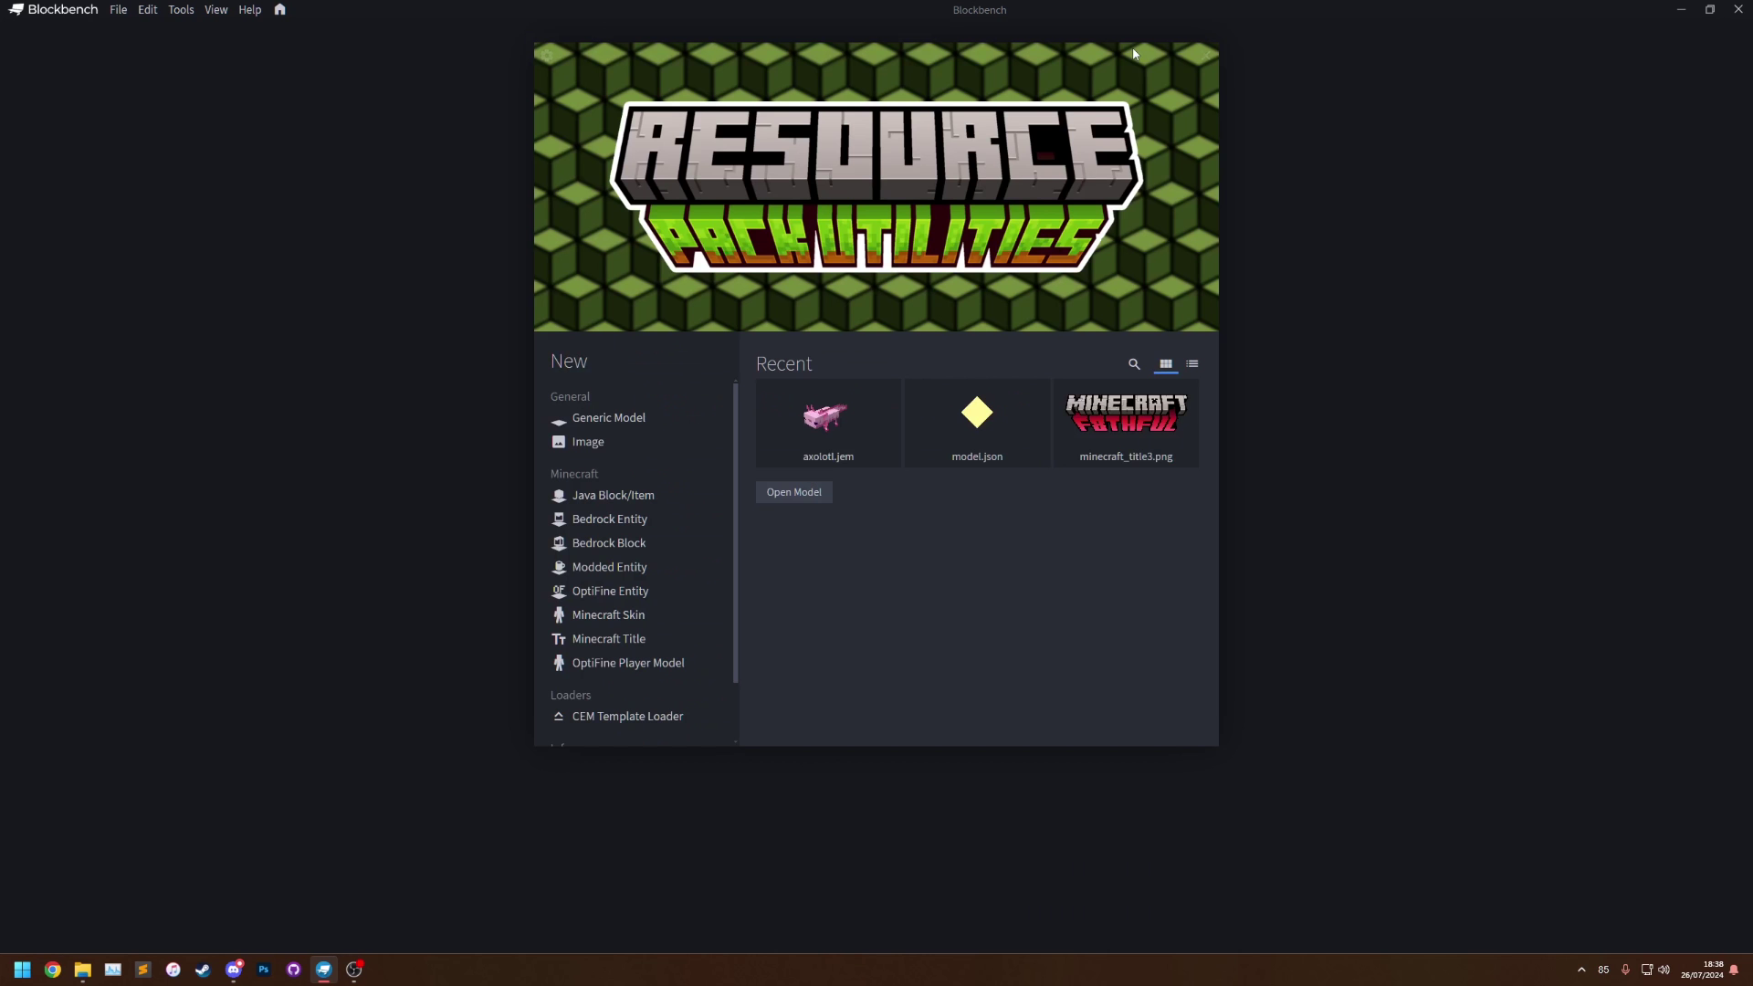
Step: Try the JSON Optimiser shortcut from the Tools menu, then reopen the full utilities window
click(178, 13)
mouse_move(204, 93)
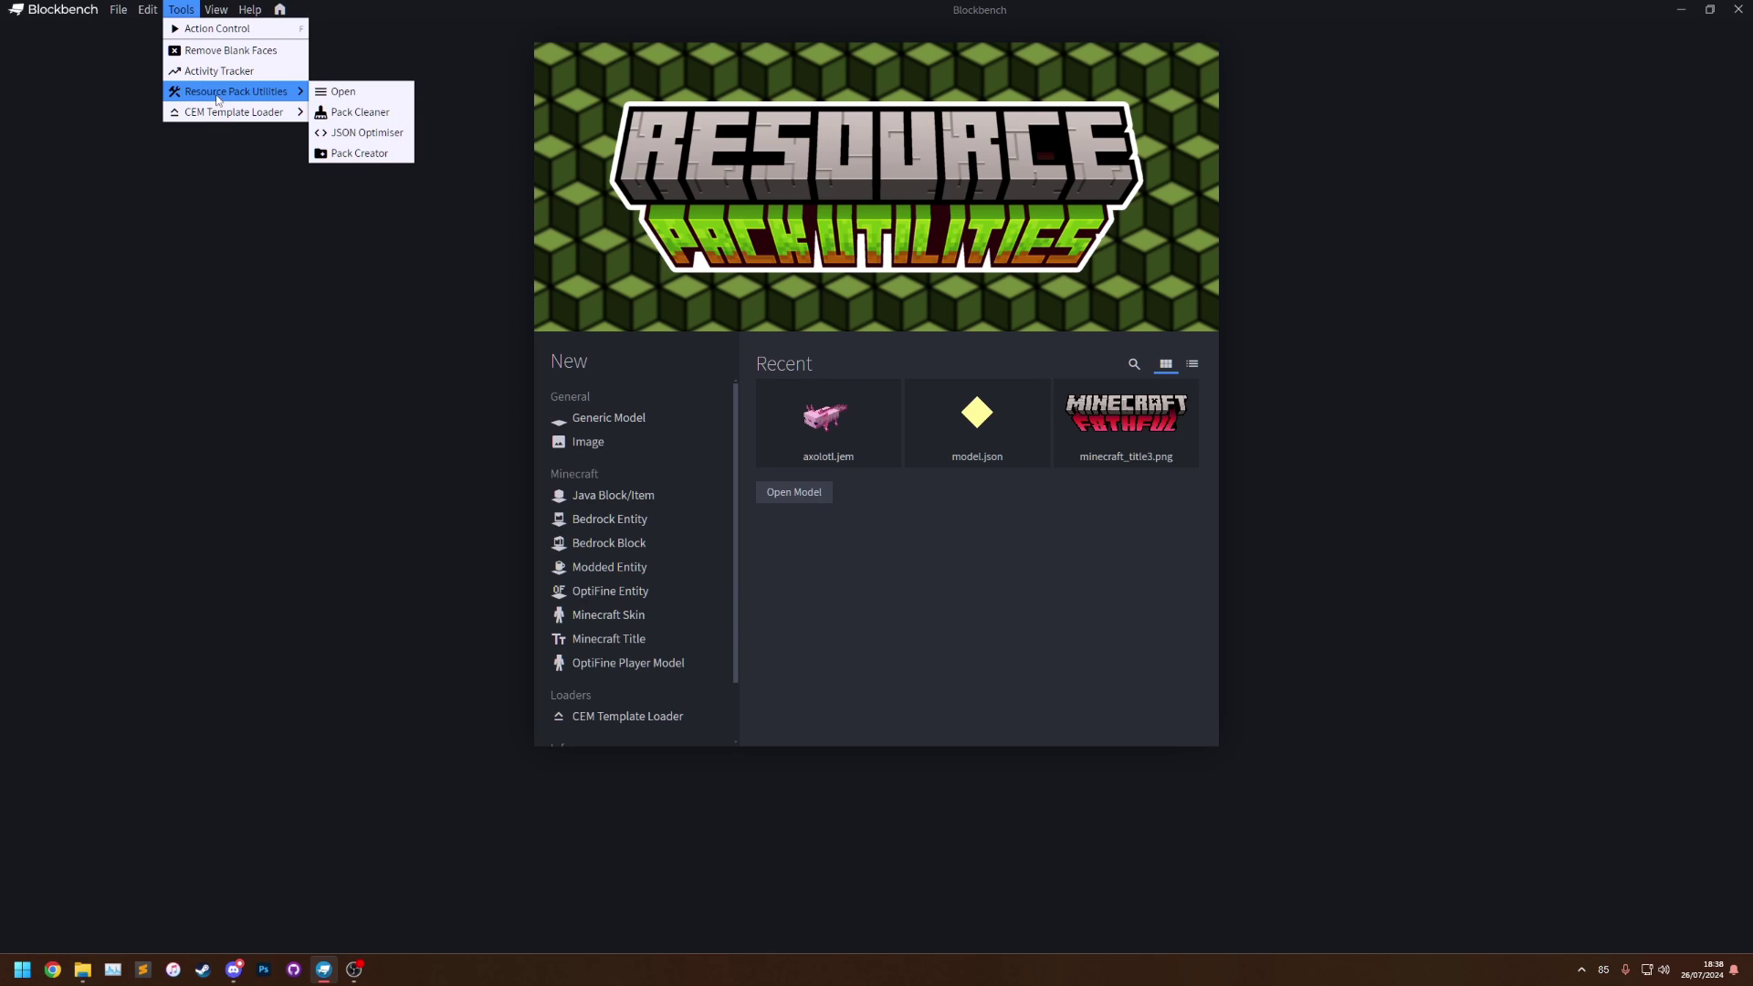
click(355, 135)
click(509, 219)
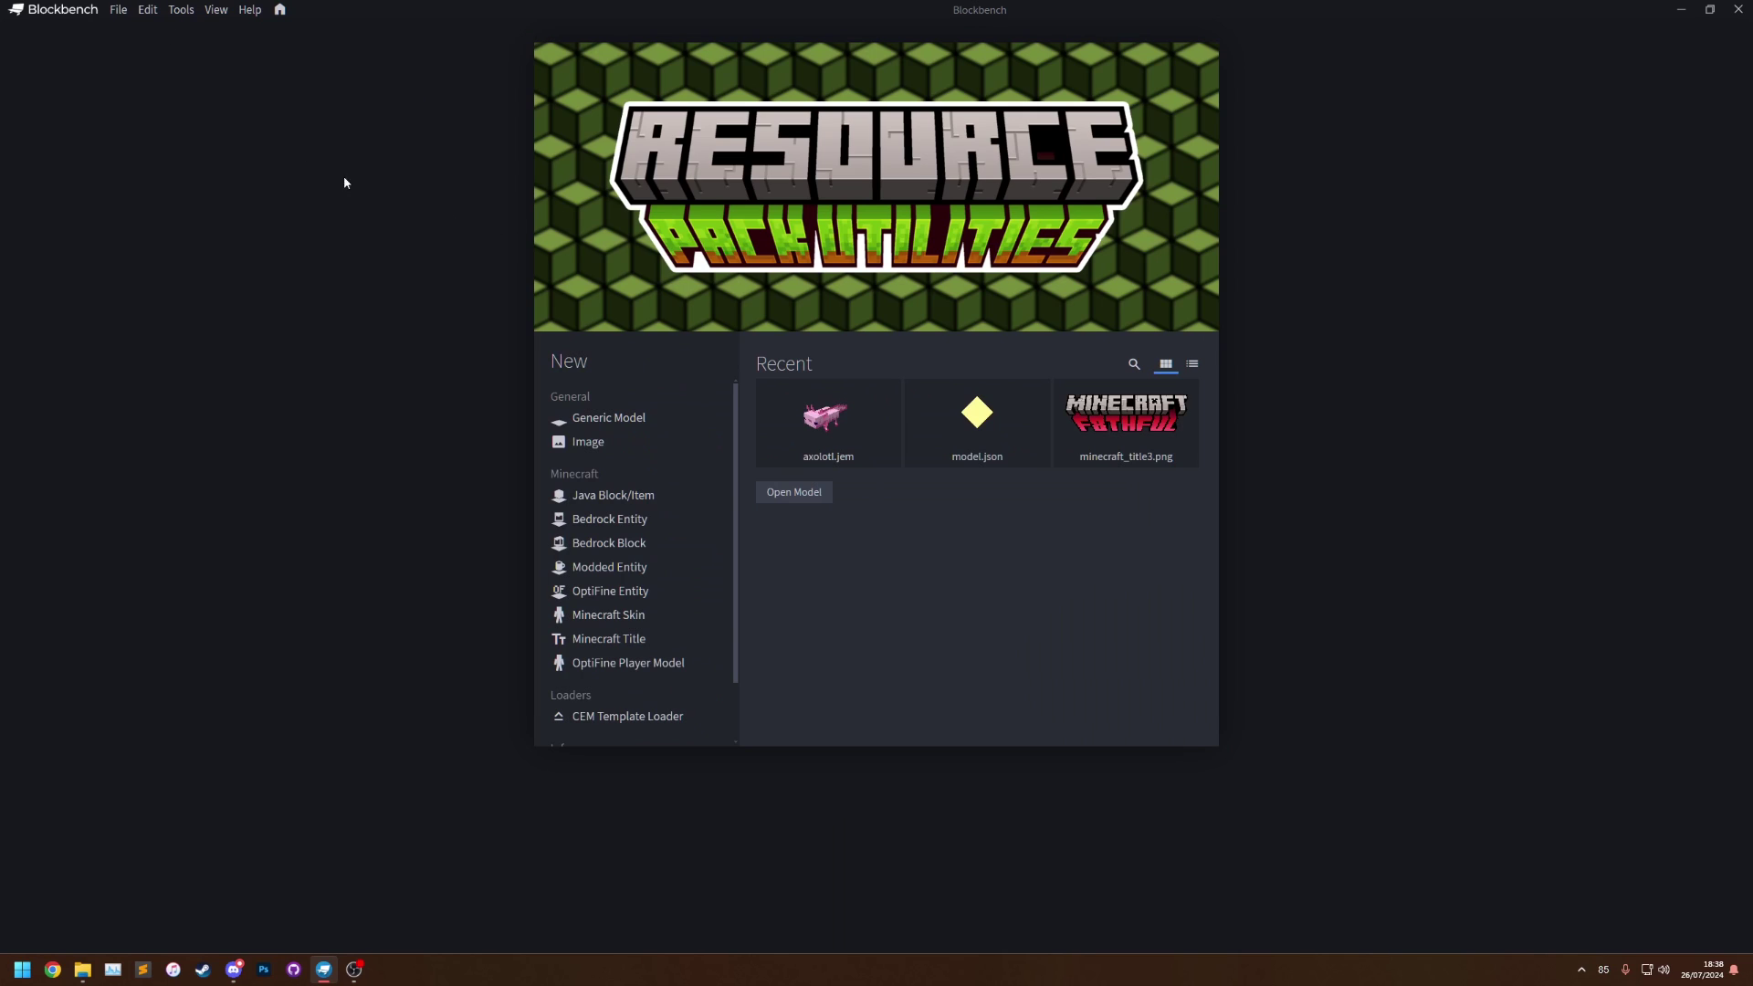
click(181, 10)
mouse_move(301, 91)
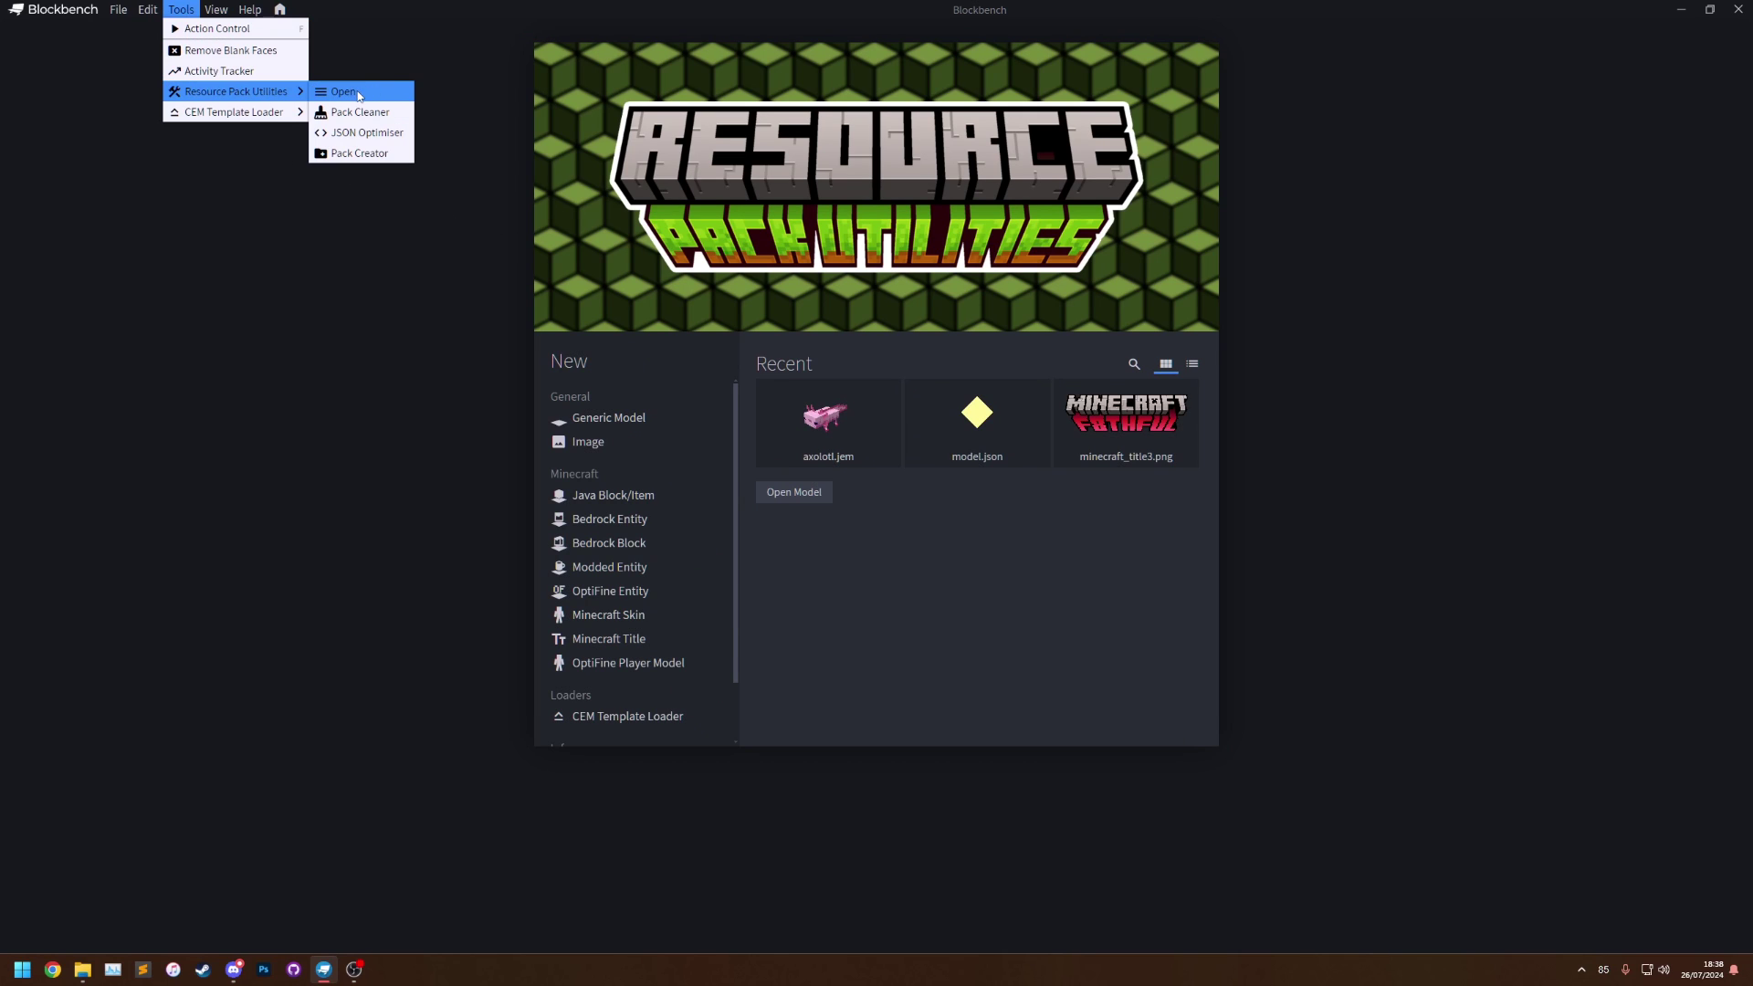
click(362, 96)
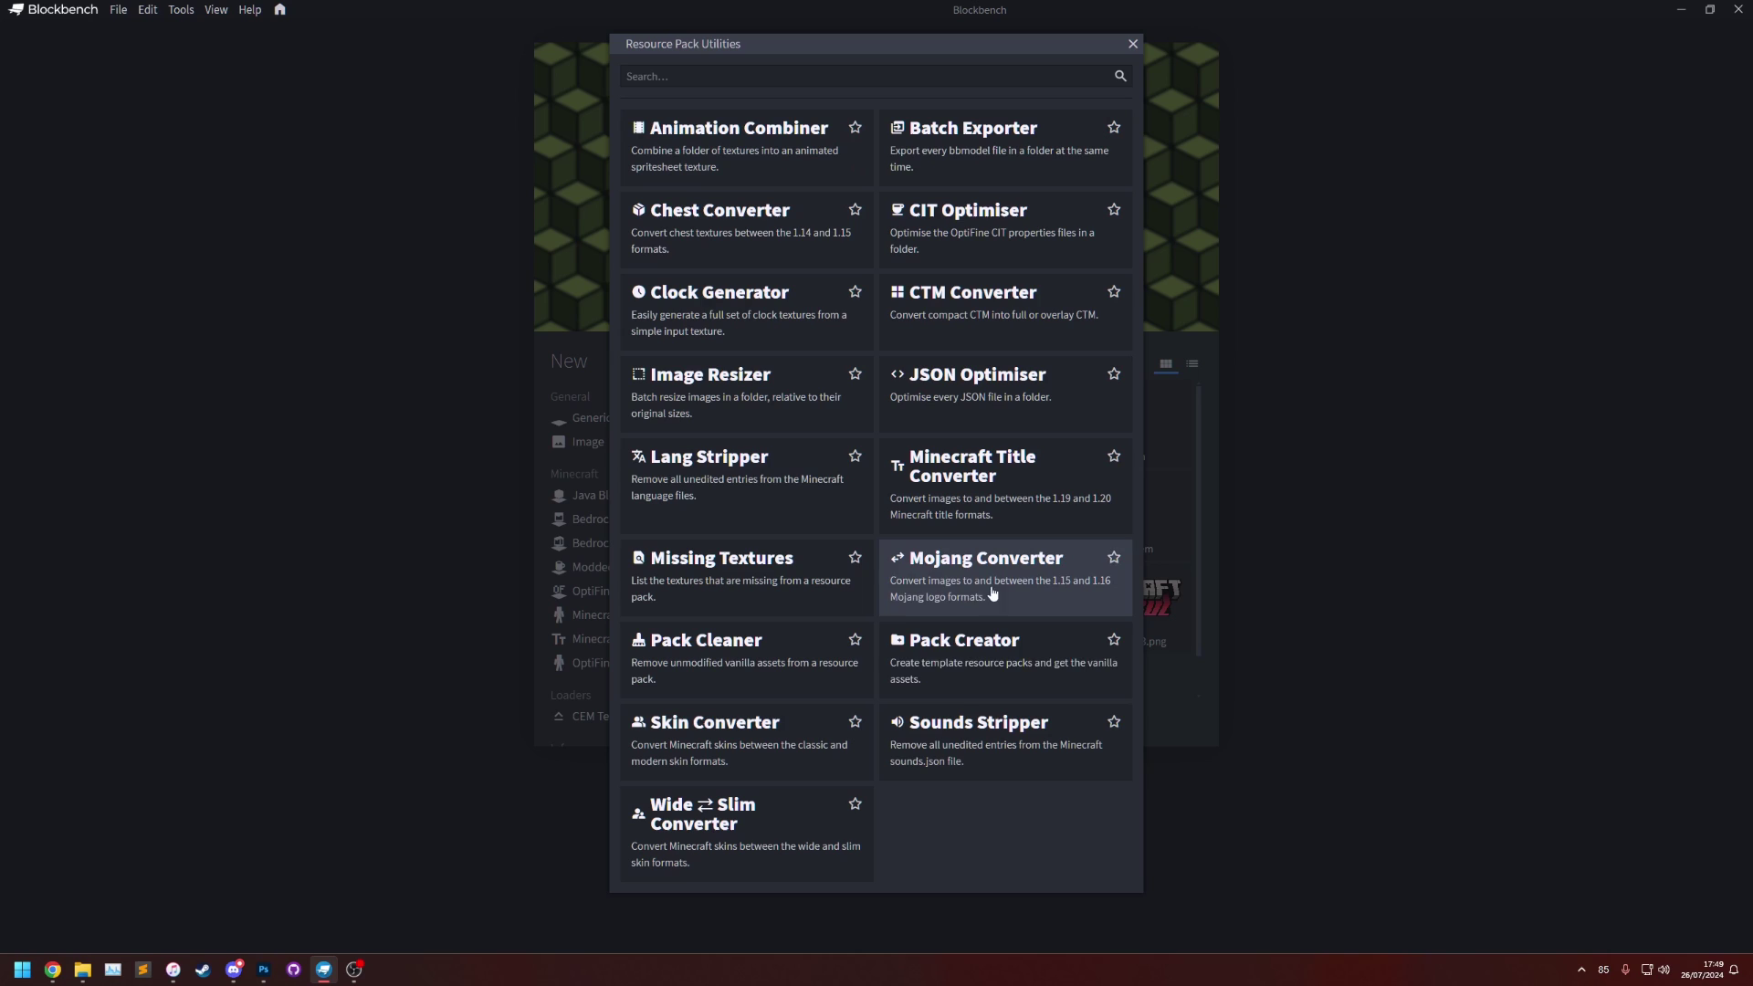
Step: In Pack Creator, enter pack name 'Example Pack' and description 'Description'
click(965, 662)
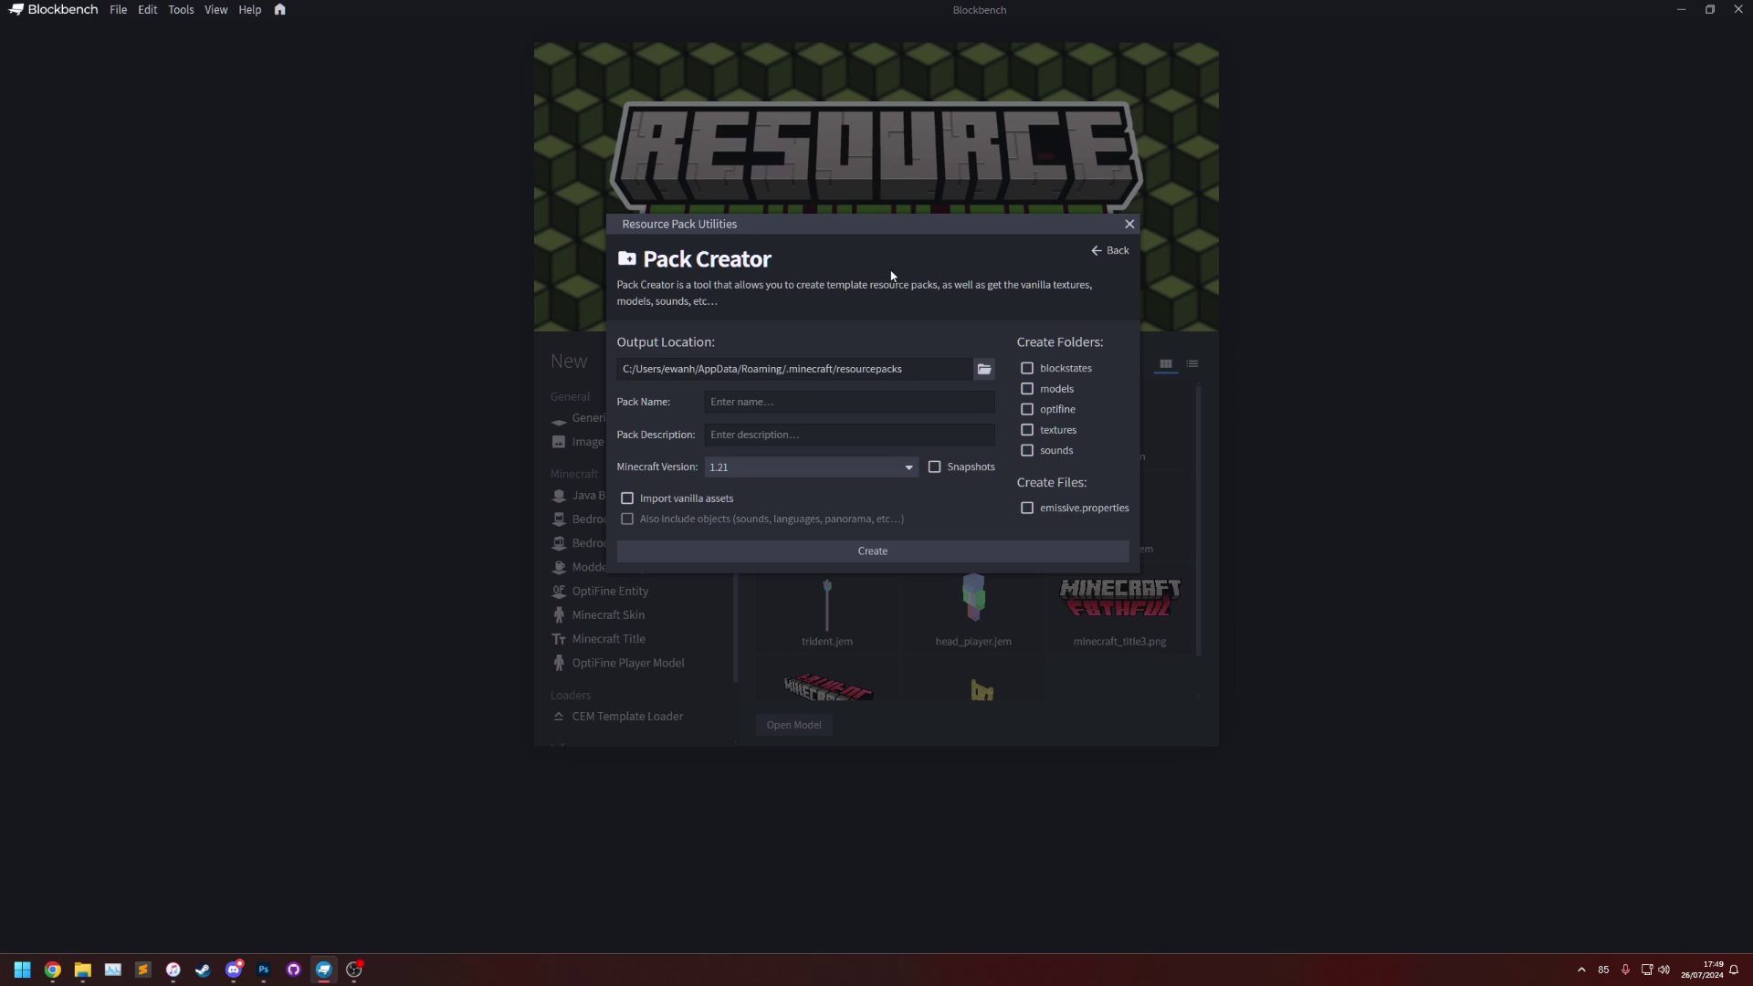
click(768, 394)
text(Example Pack)
click(768, 435)
text(Description)
drag(783, 437, 699, 430)
click(632, 444)
Step: Include a textures folder and create the 1.21 template pack
click(1027, 429)
click(858, 552)
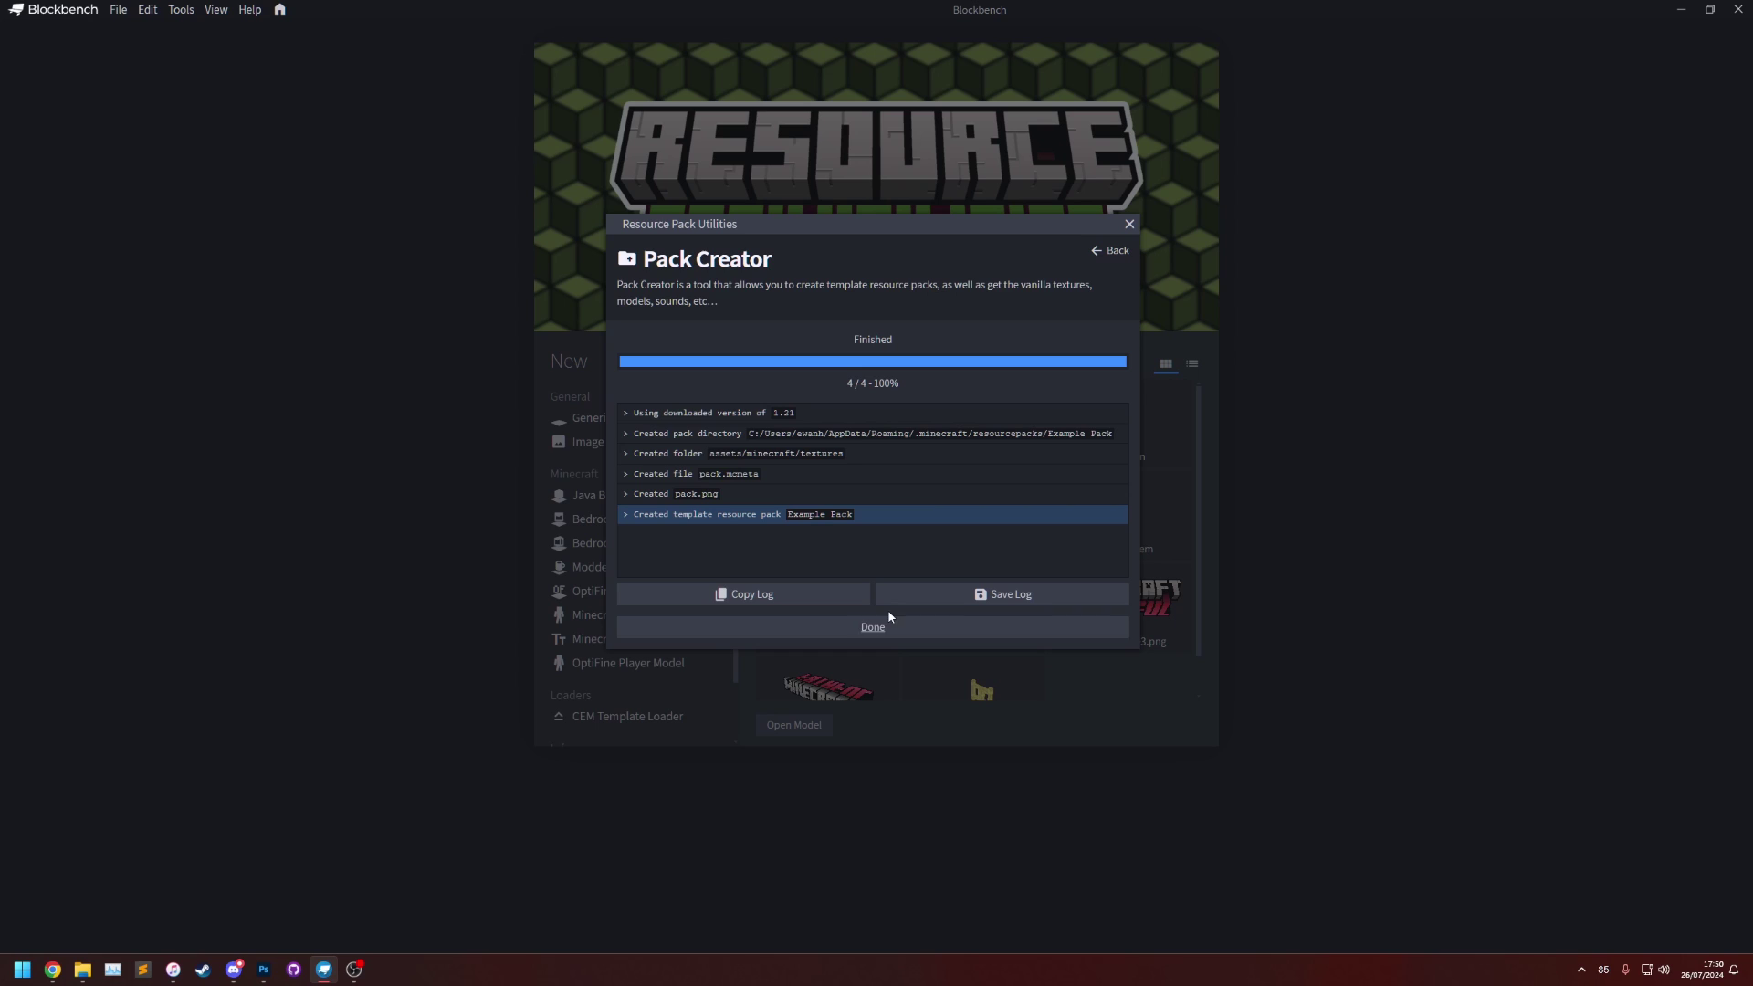
click(880, 627)
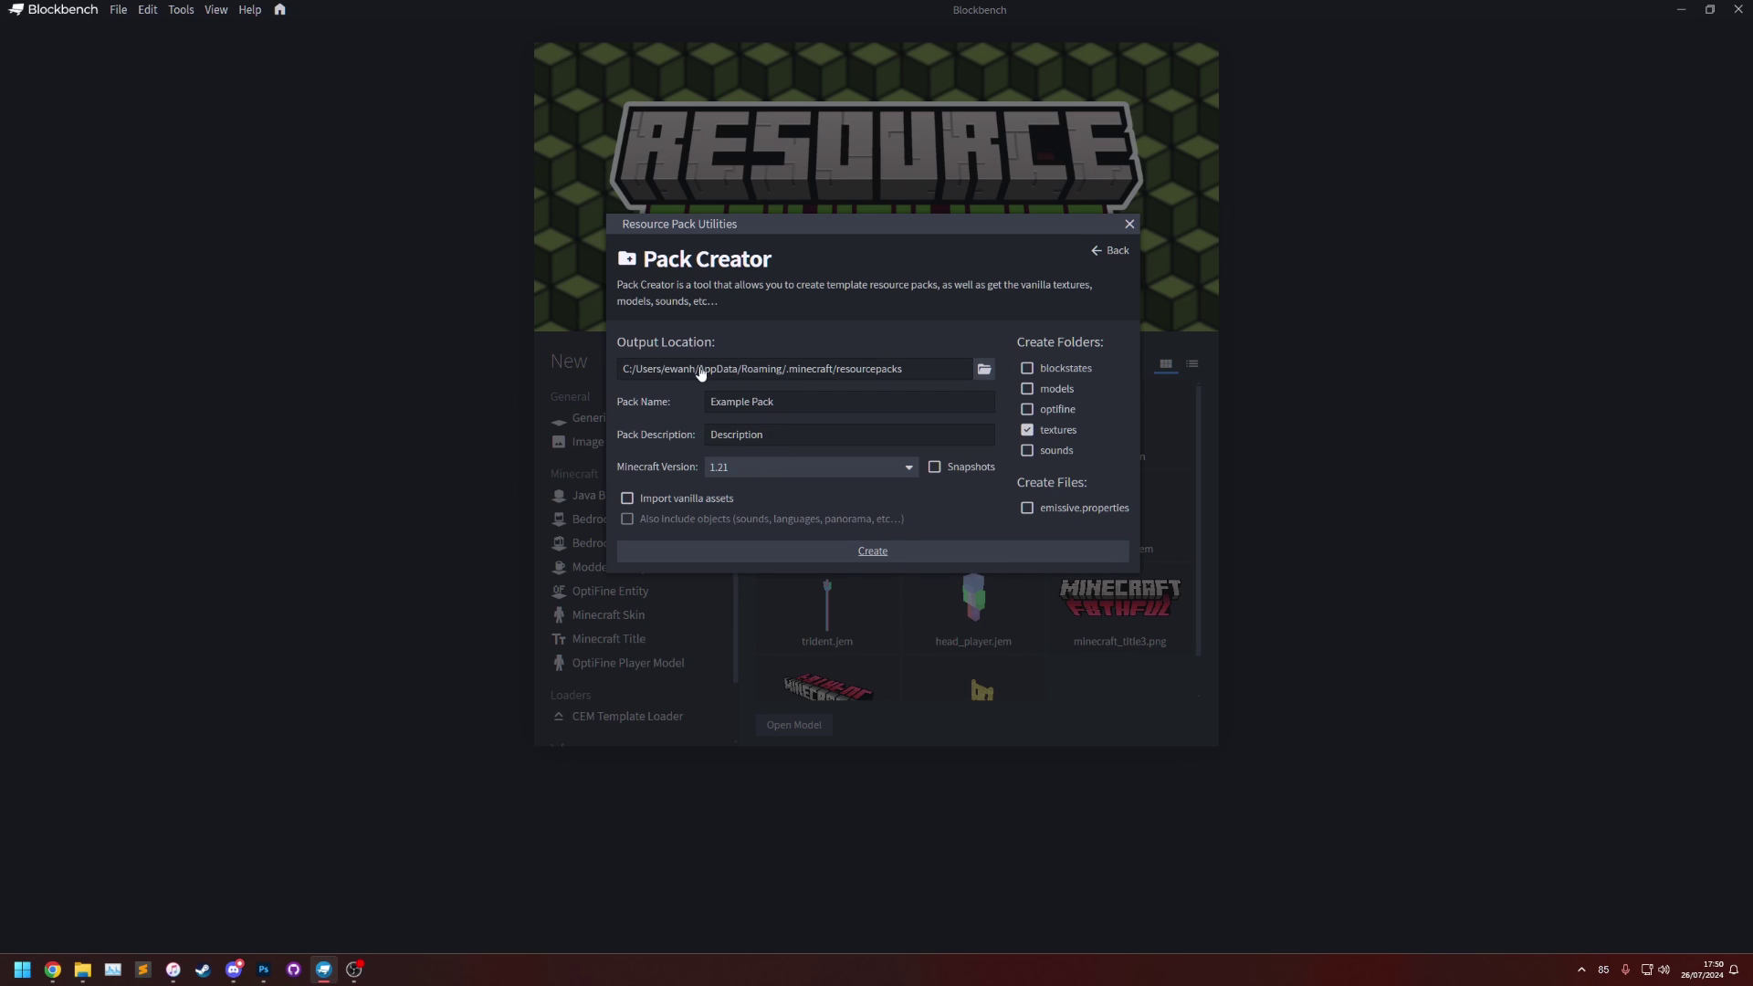
Step: Open the output folder, enter Example Pack and check its pack.mcmeta in the text editor
click(984, 369)
drag(1226, 369, 877, 336)
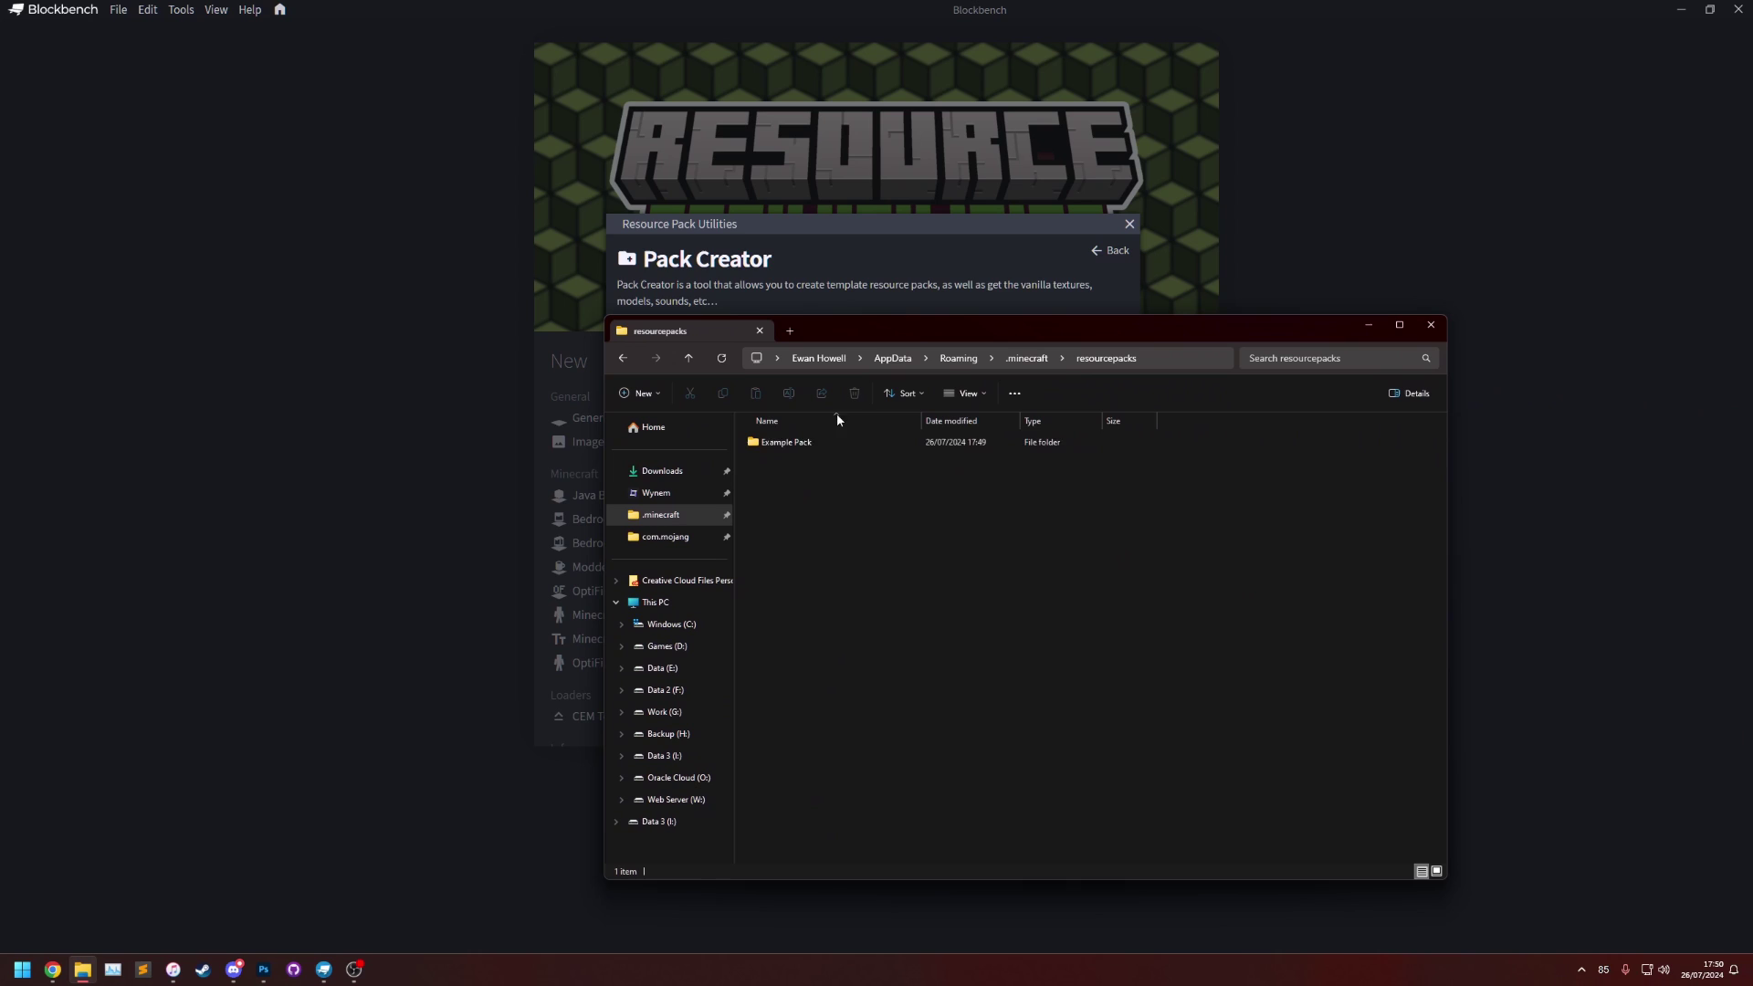
click(823, 446)
double_click(822, 446)
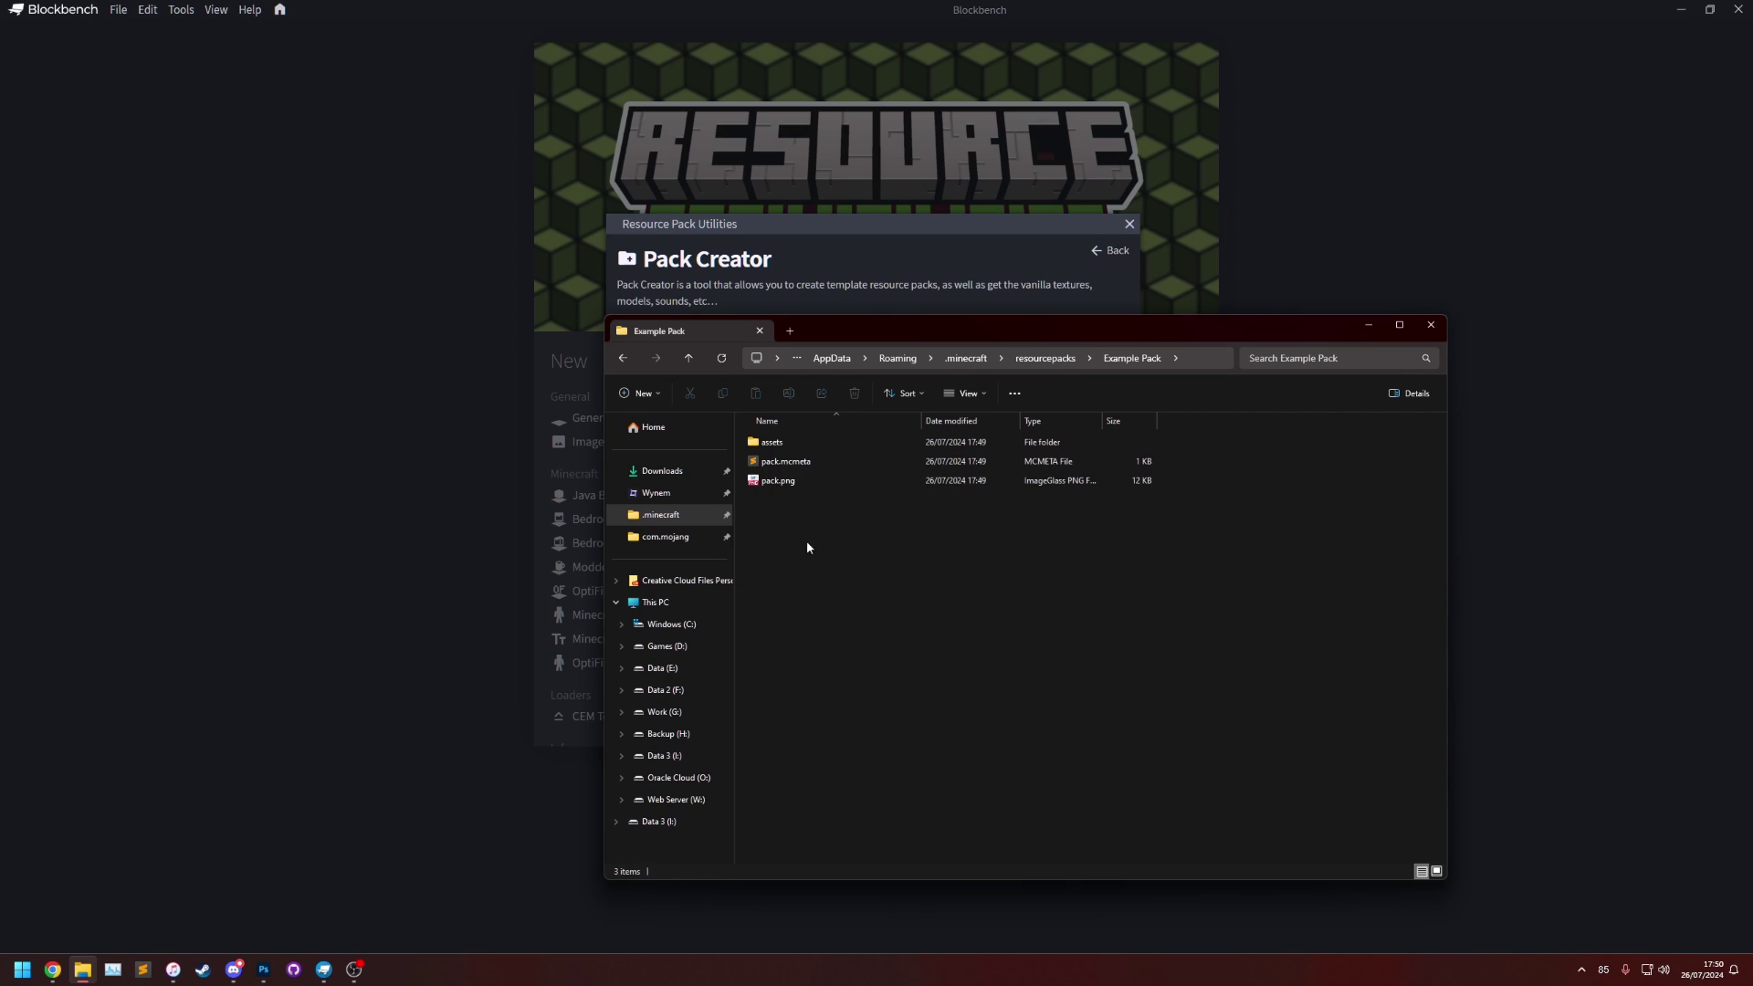
double_click(785, 461)
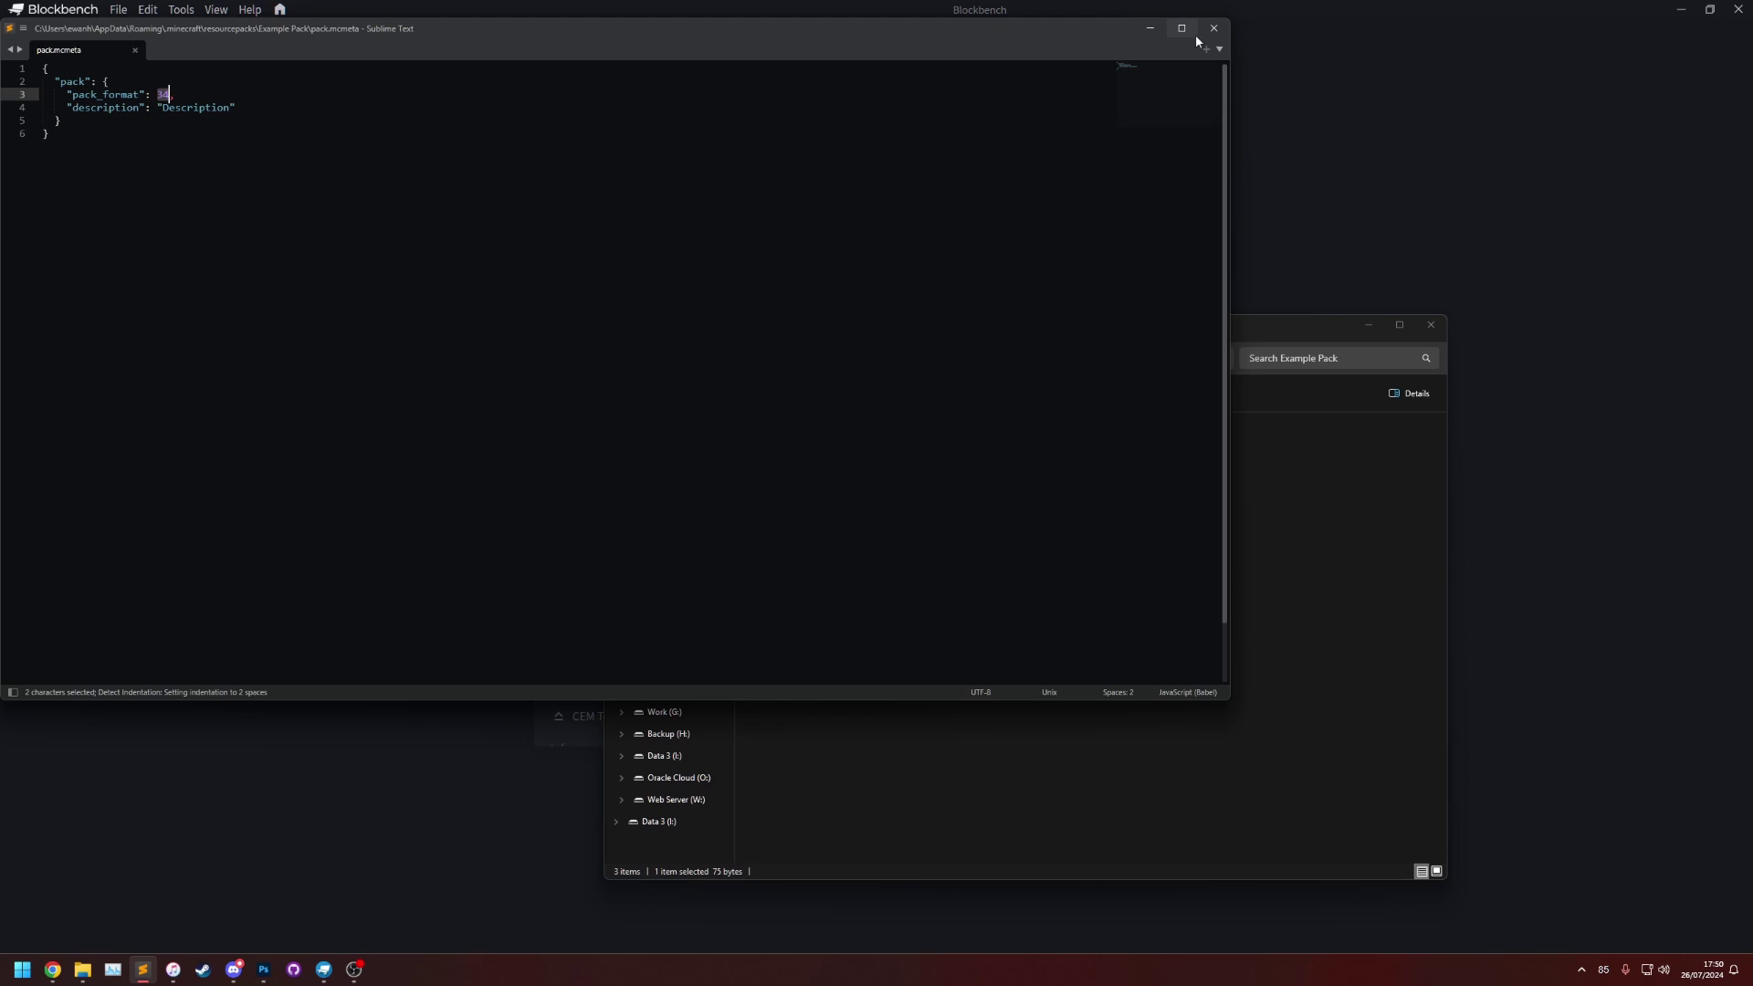
click(1213, 28)
Step: Browse assets > minecraft > textures, then return to Example Pack and preview pack.png
double_click(823, 441)
double_click(824, 441)
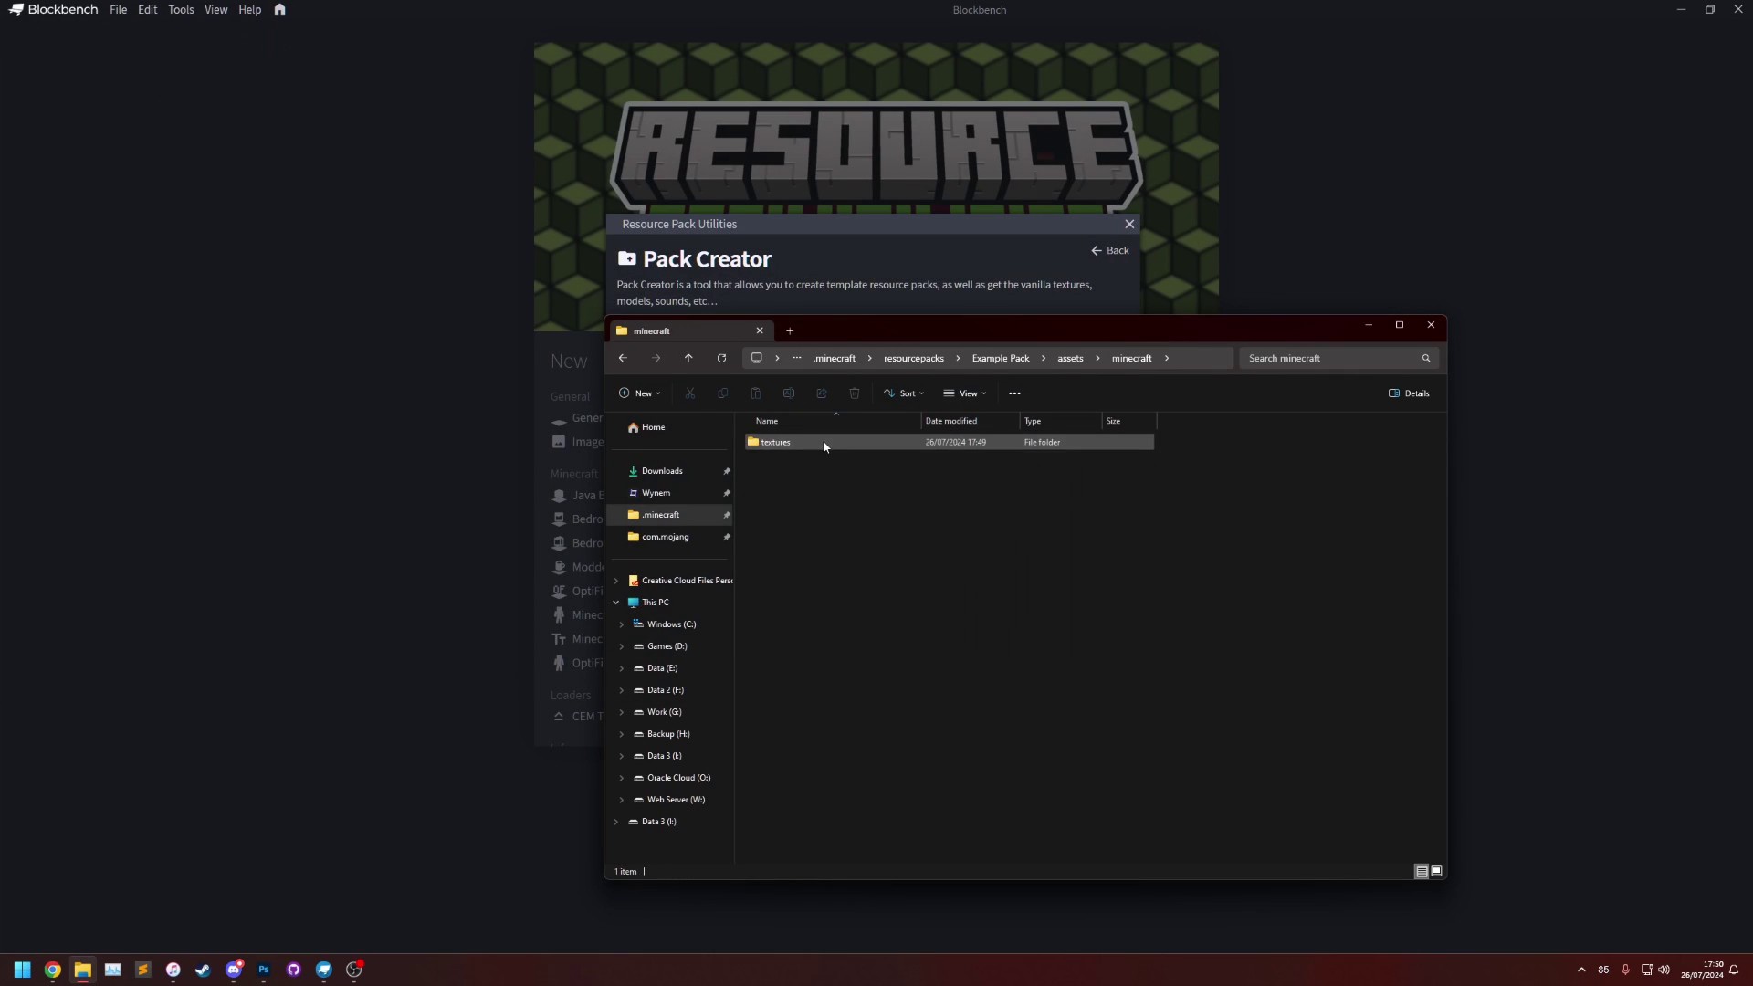
double_click(824, 441)
click(1061, 357)
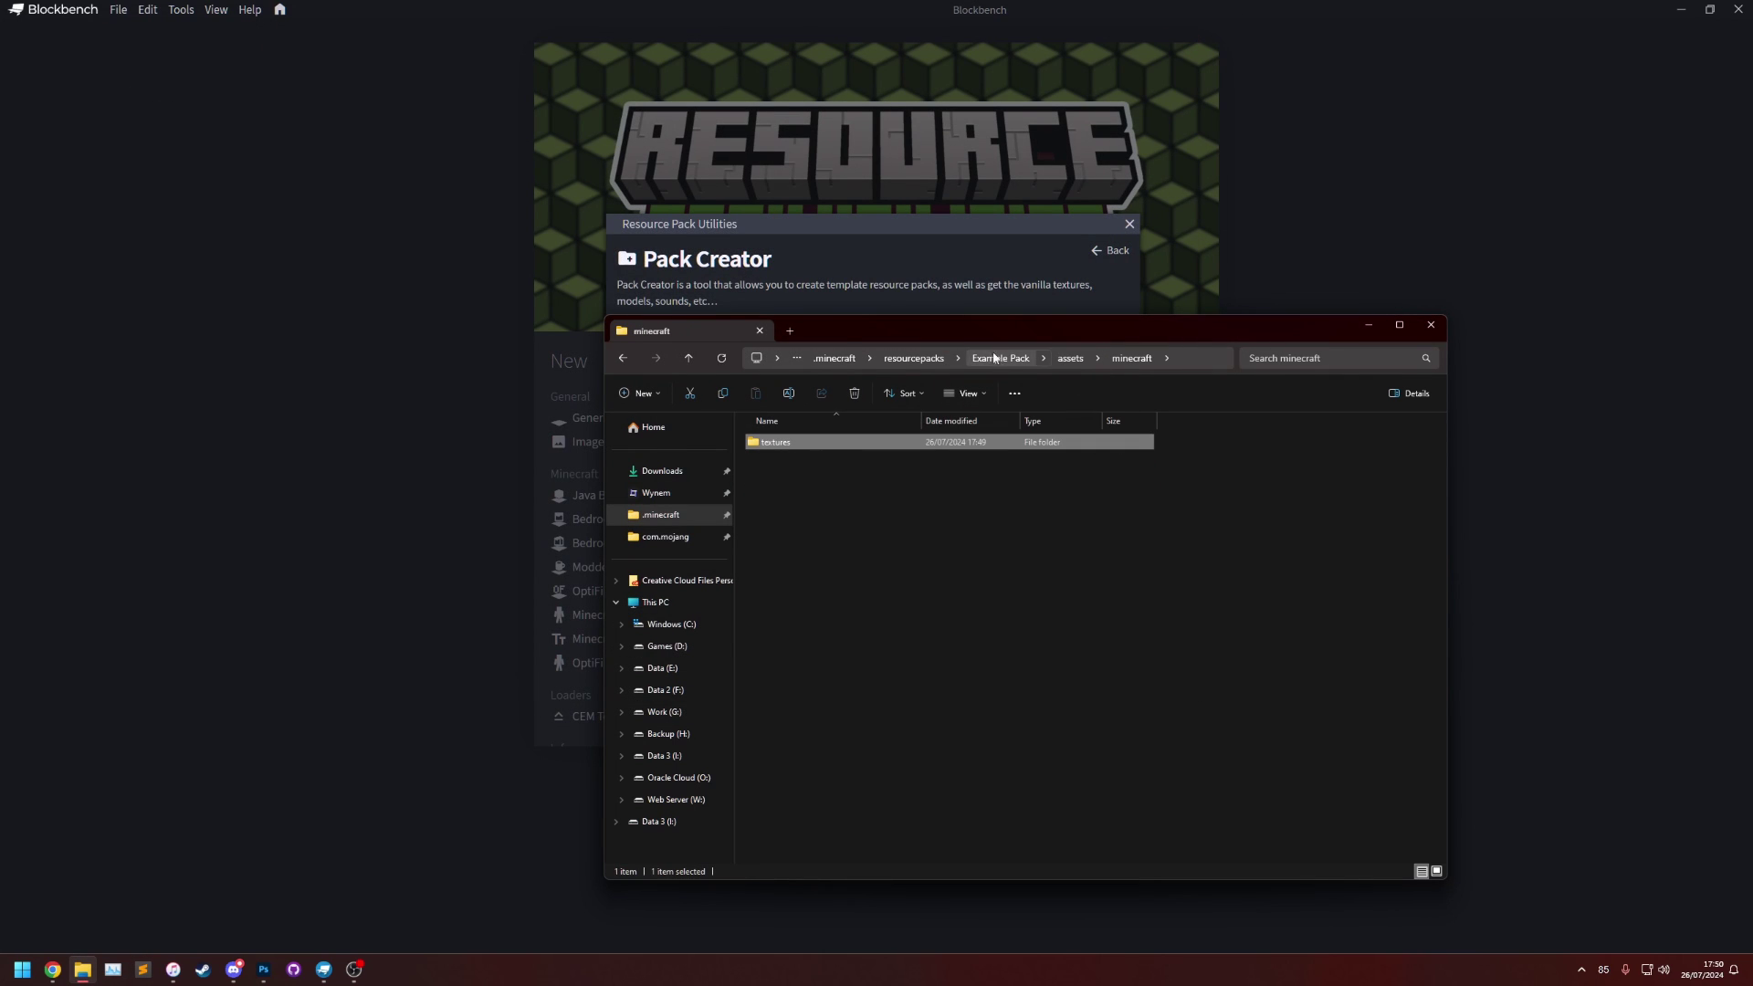
drag(968, 326, 1088, 378)
click(1207, 400)
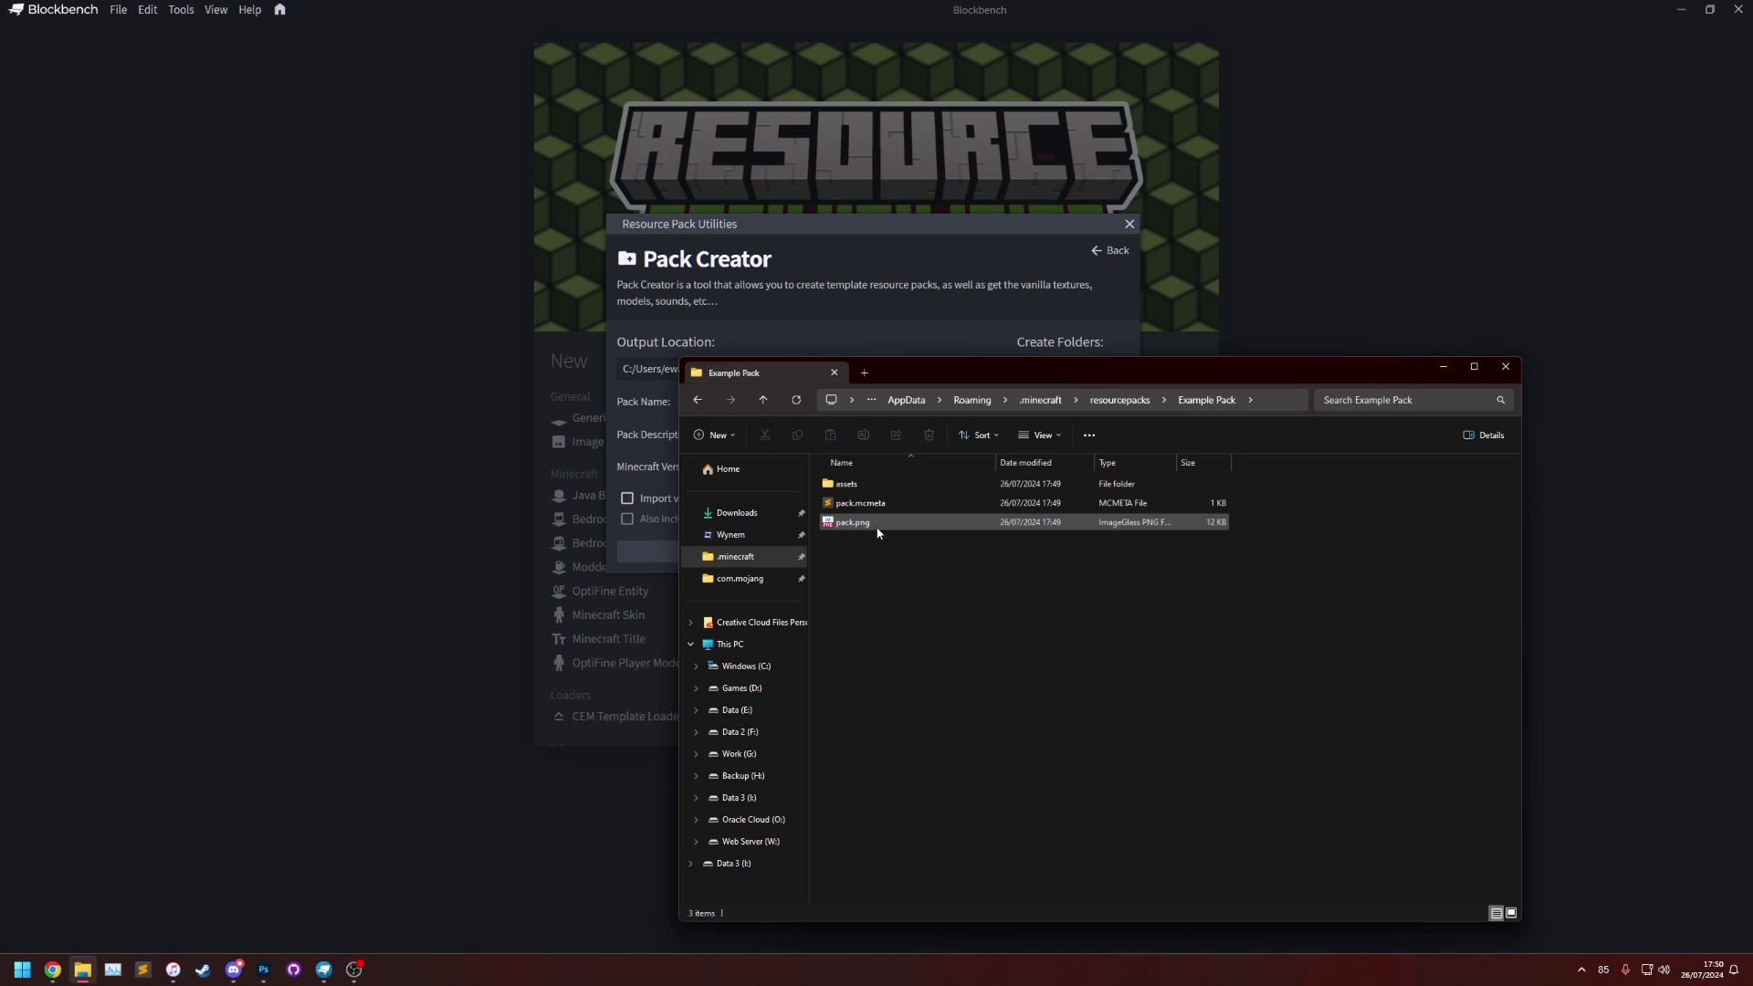
click(854, 522)
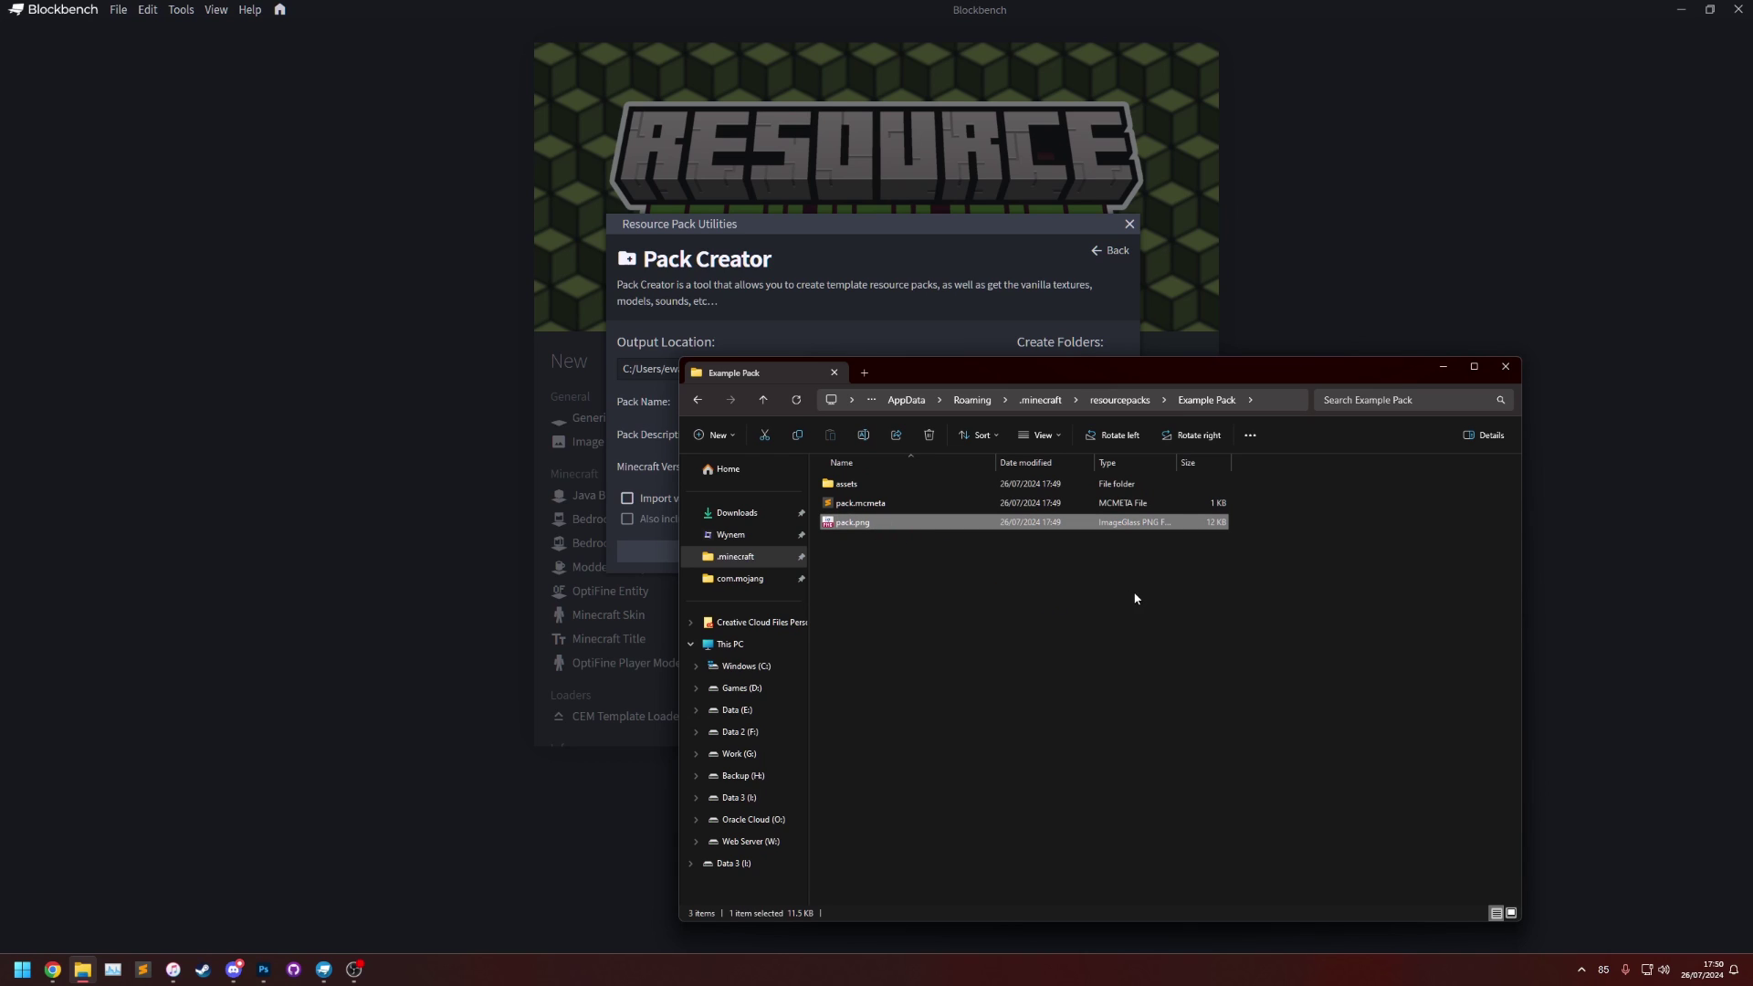
key(Return)
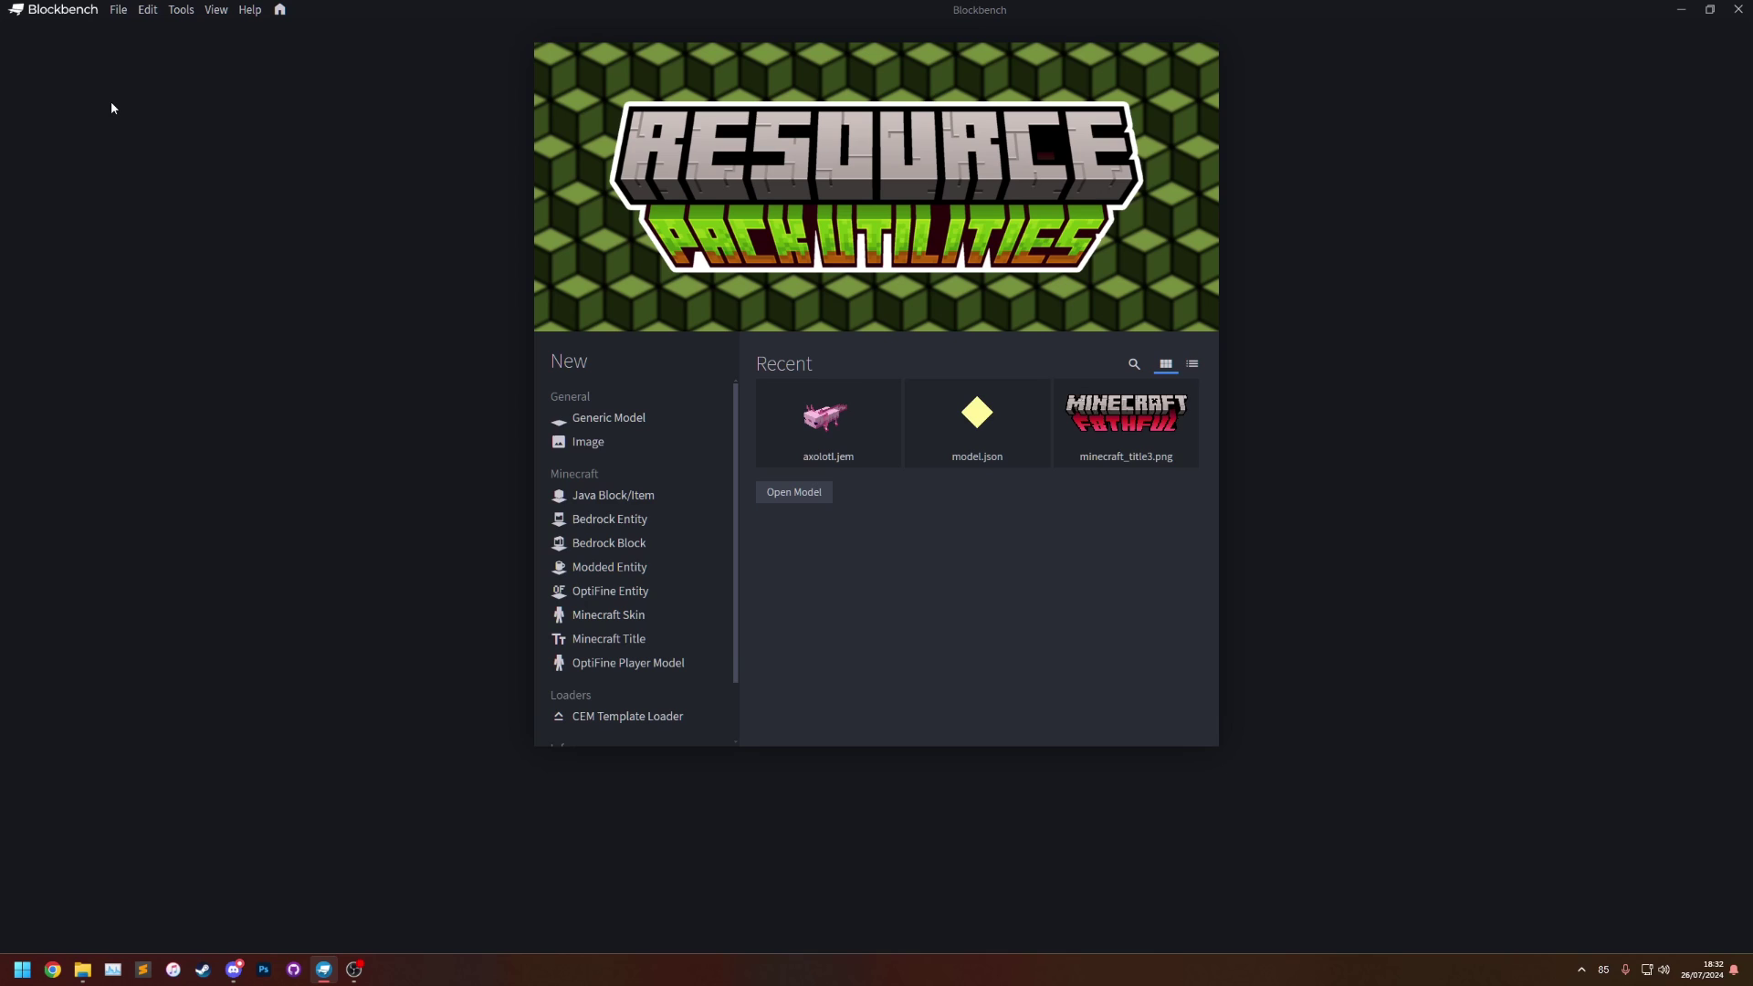
Step: Create a Pack Creator pack named 1.21 that imports vanilla assets and also includes objects
click(181, 10)
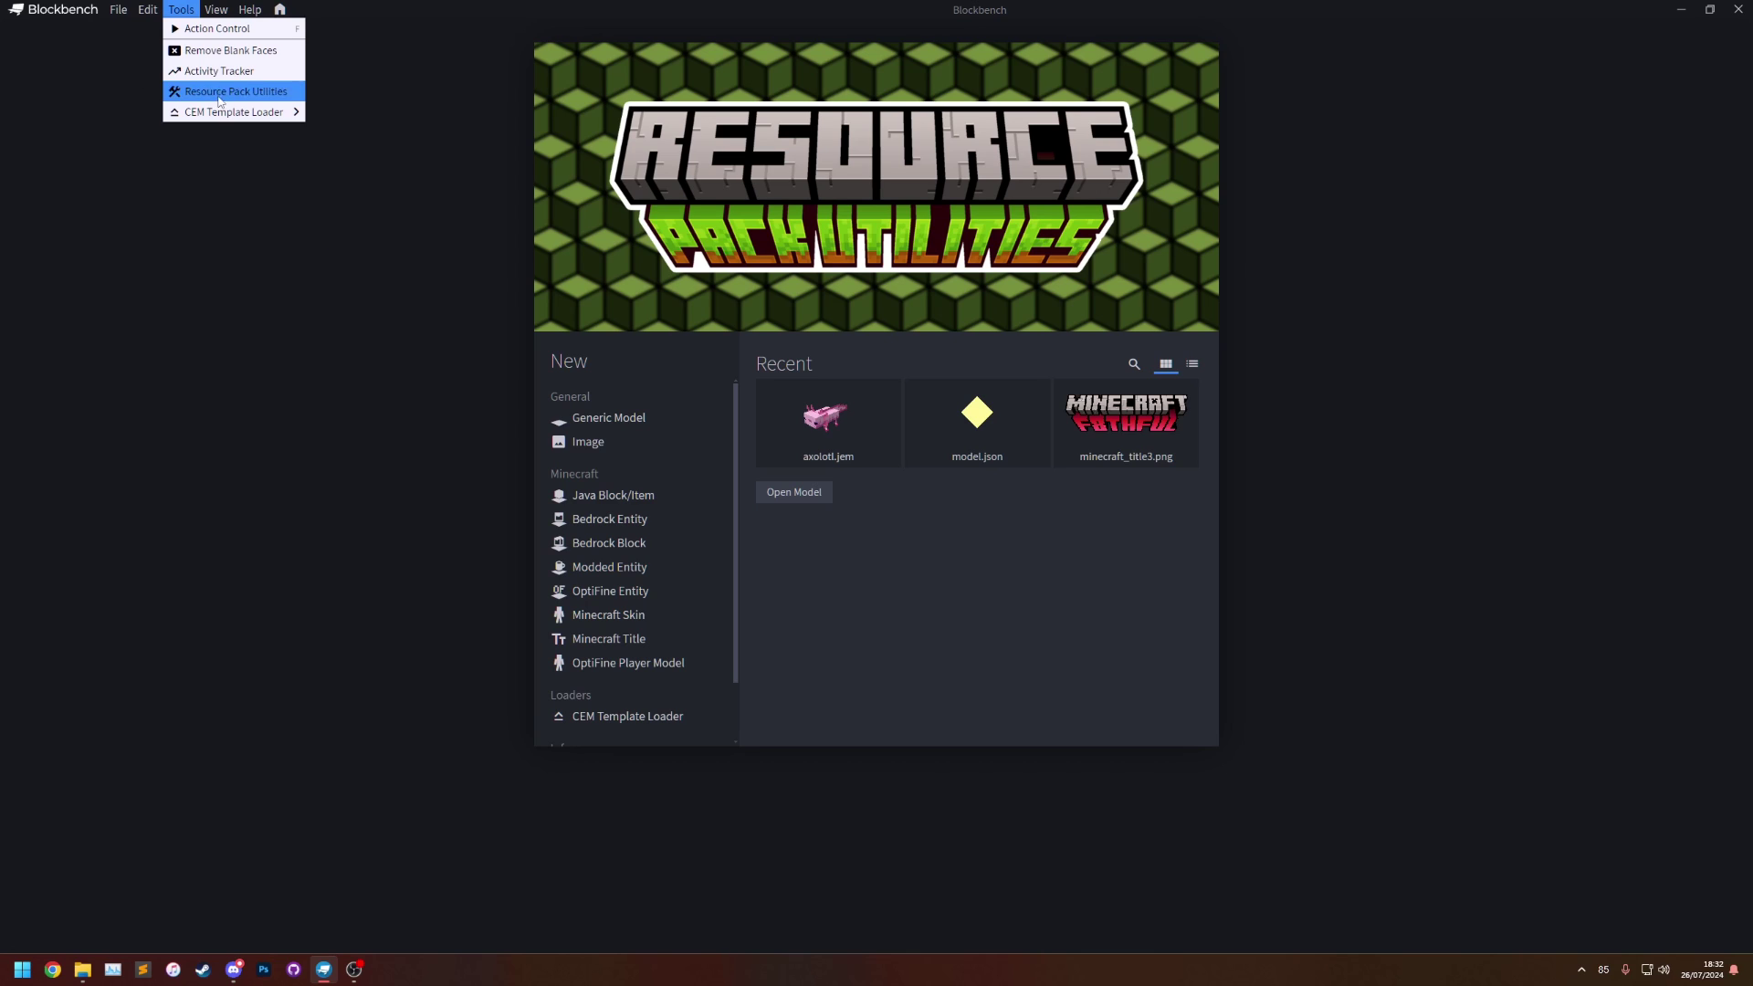
click(228, 87)
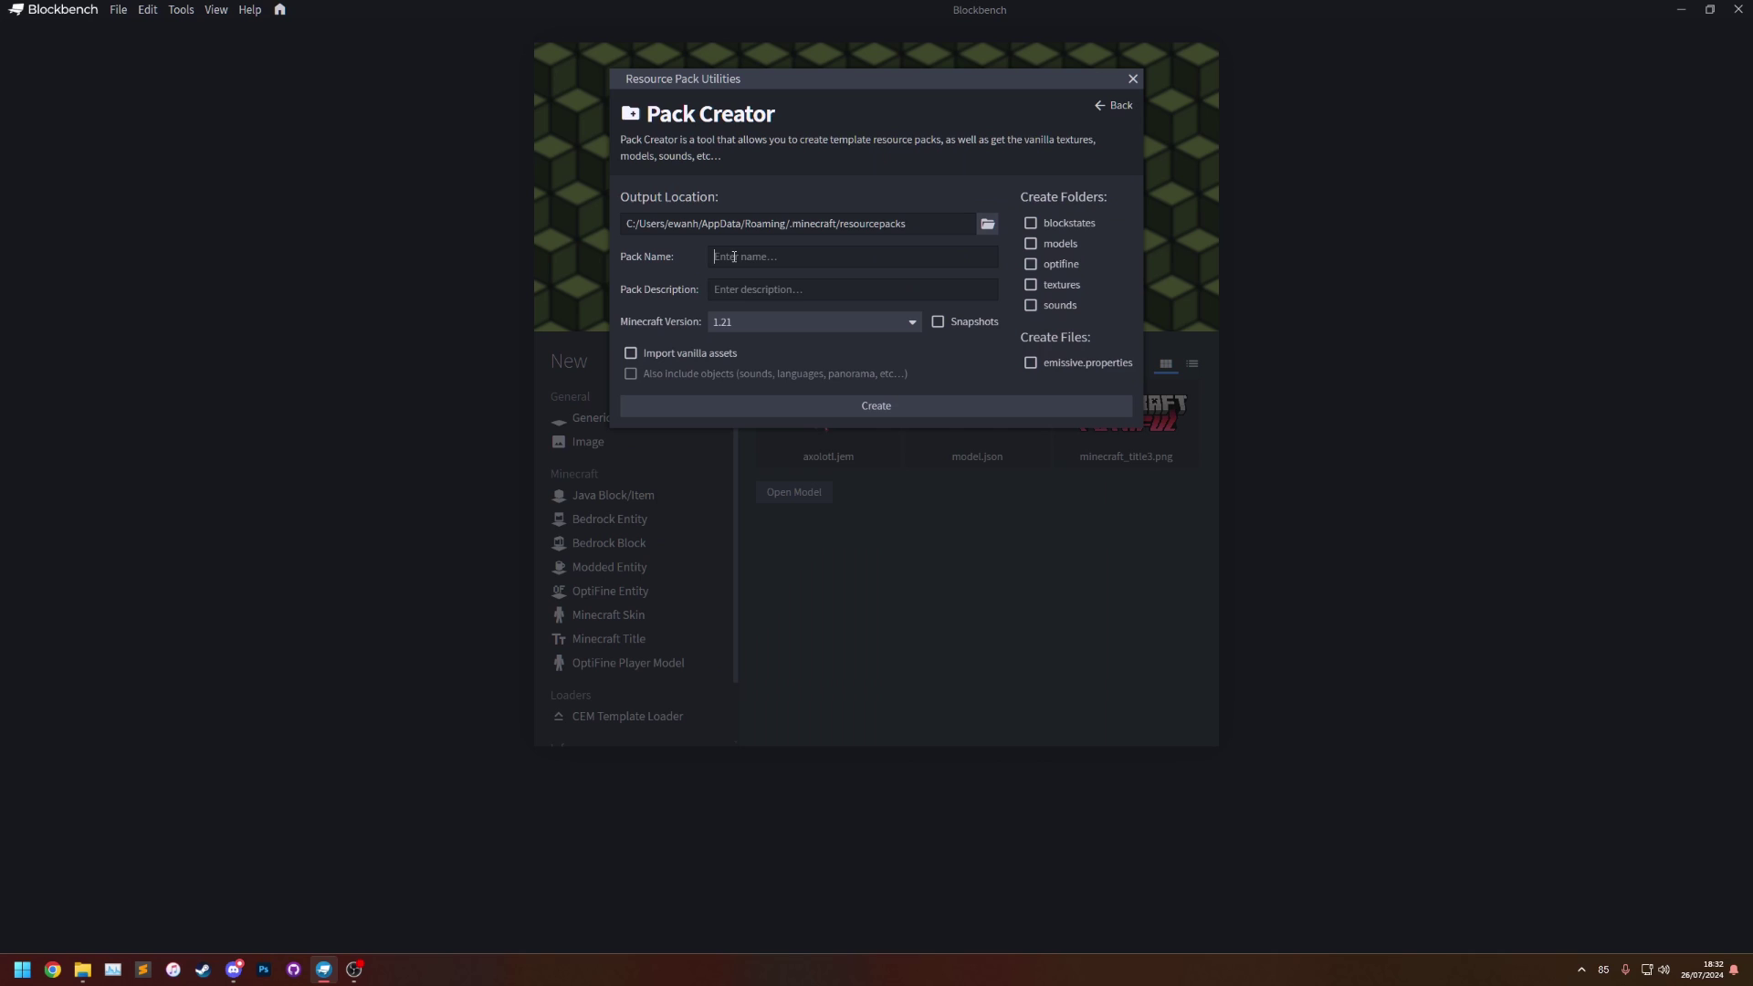
text(1.21)
click(676, 358)
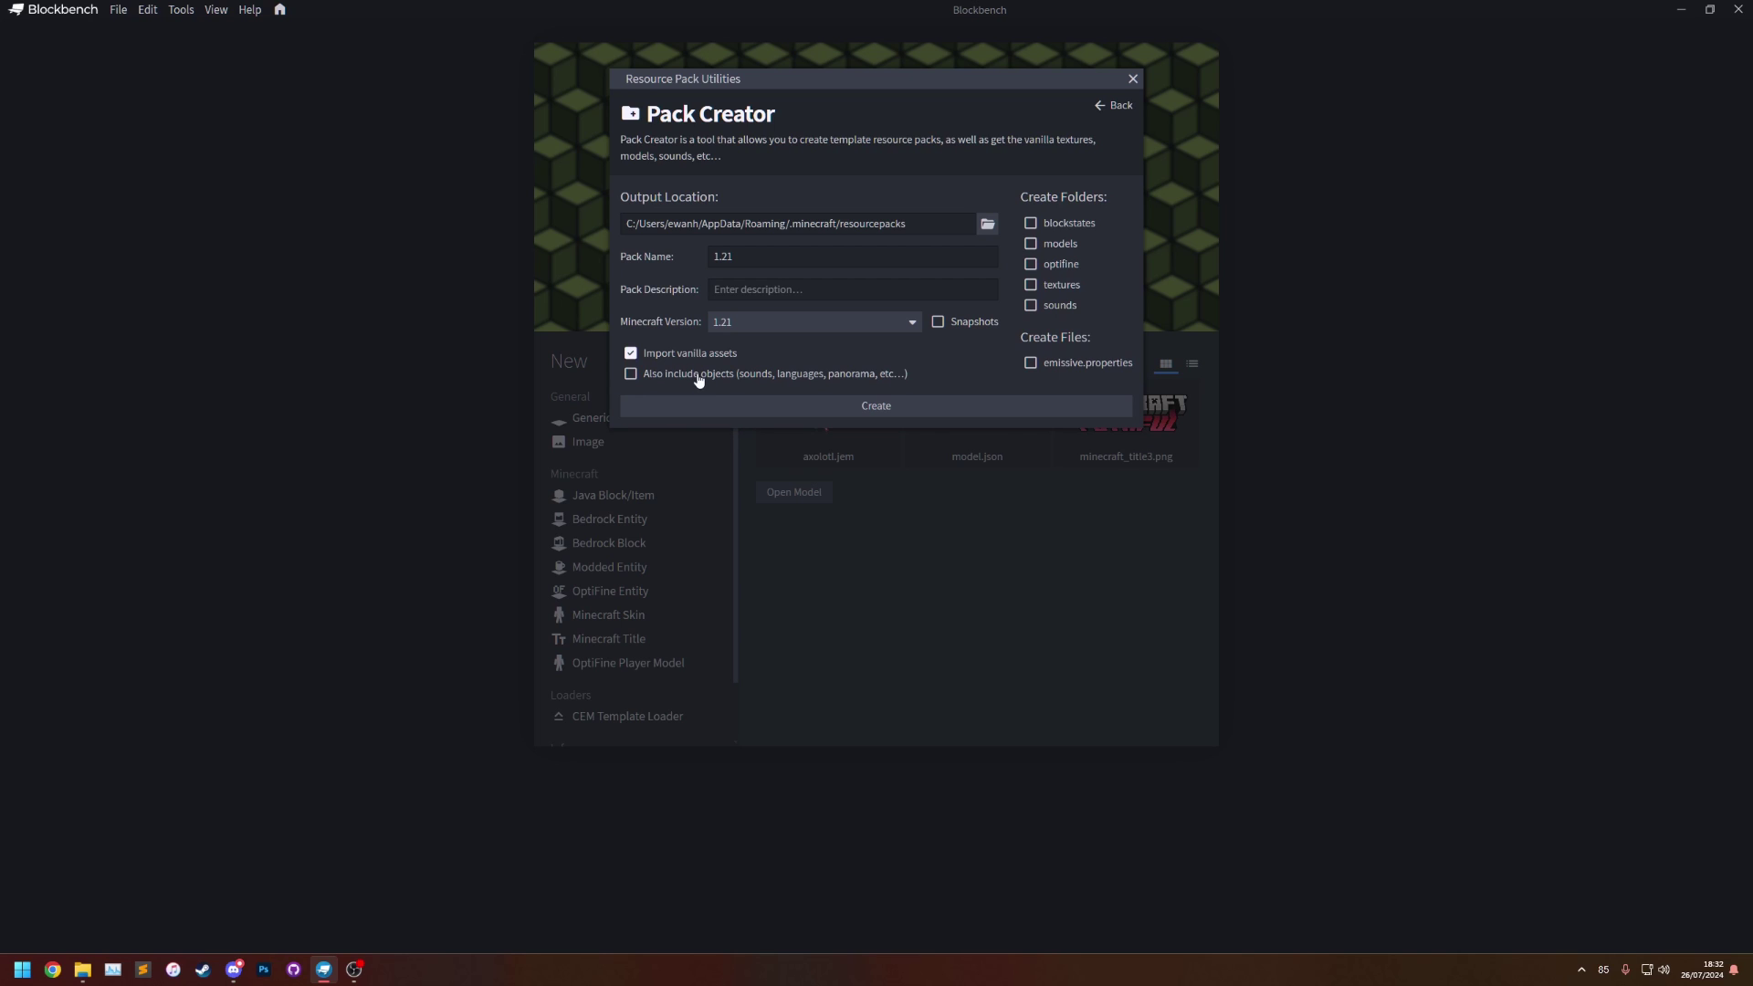
click(699, 377)
click(864, 409)
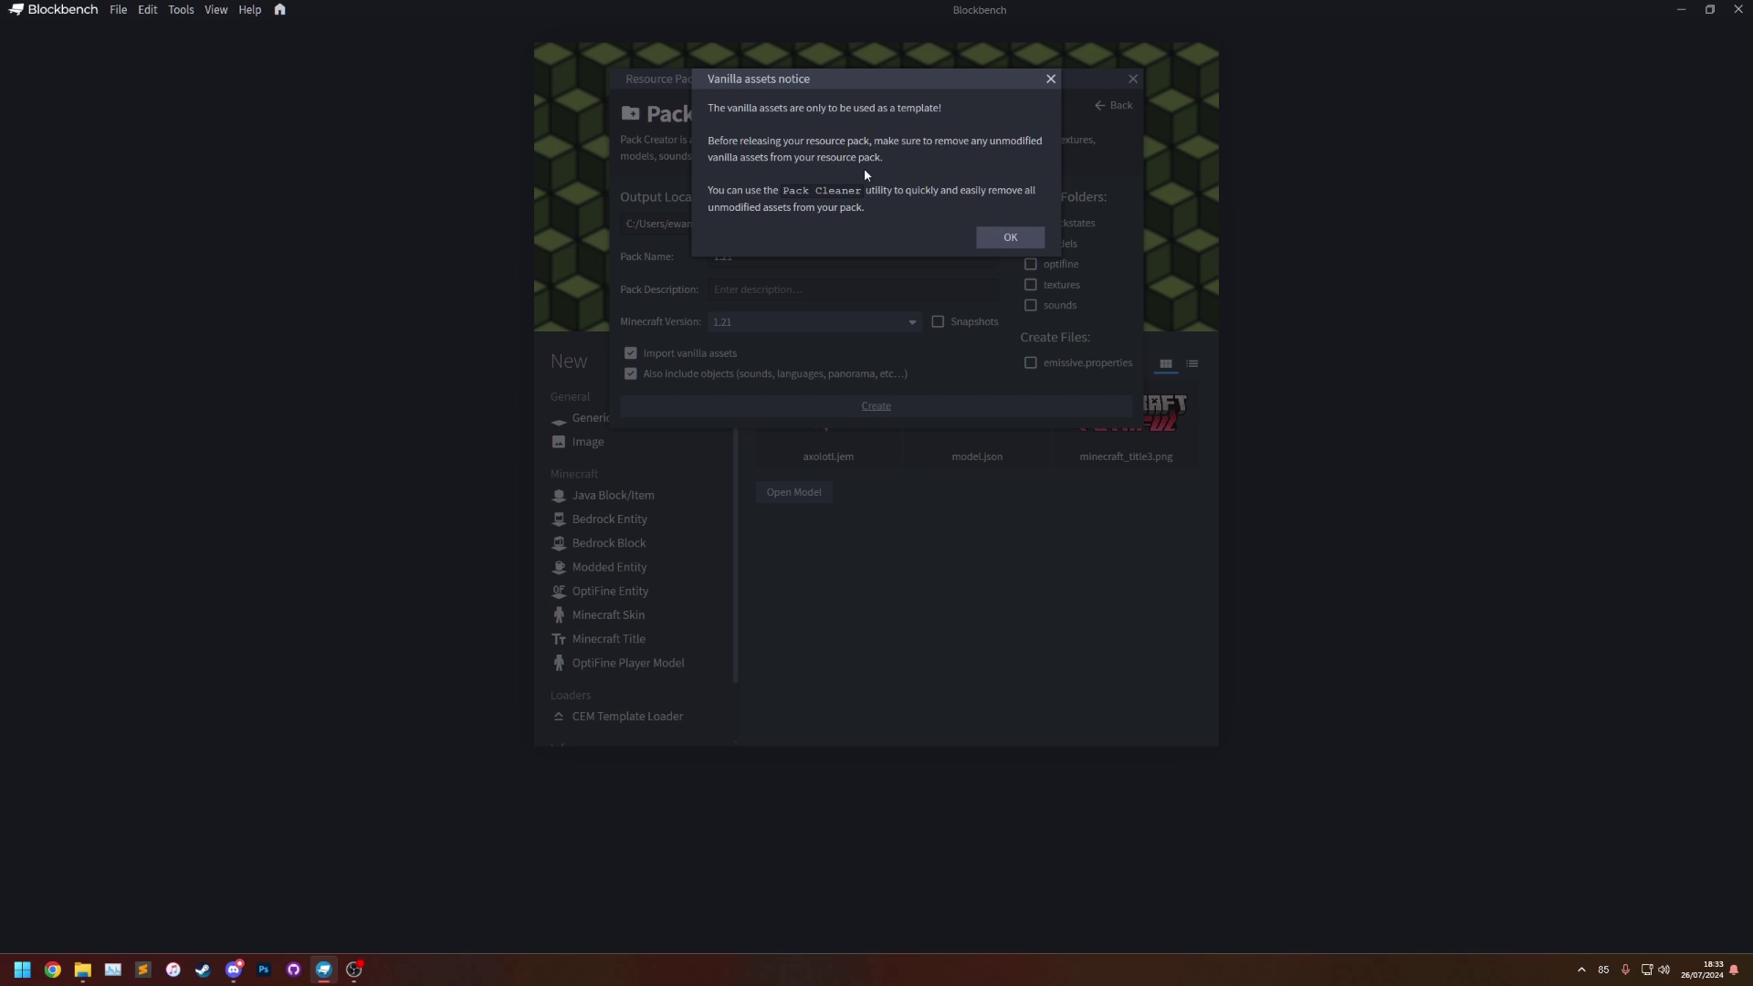
Step: Accept the vanilla assets notice, let 12339 files extract, and open the new 1.21 pack folder
click(994, 240)
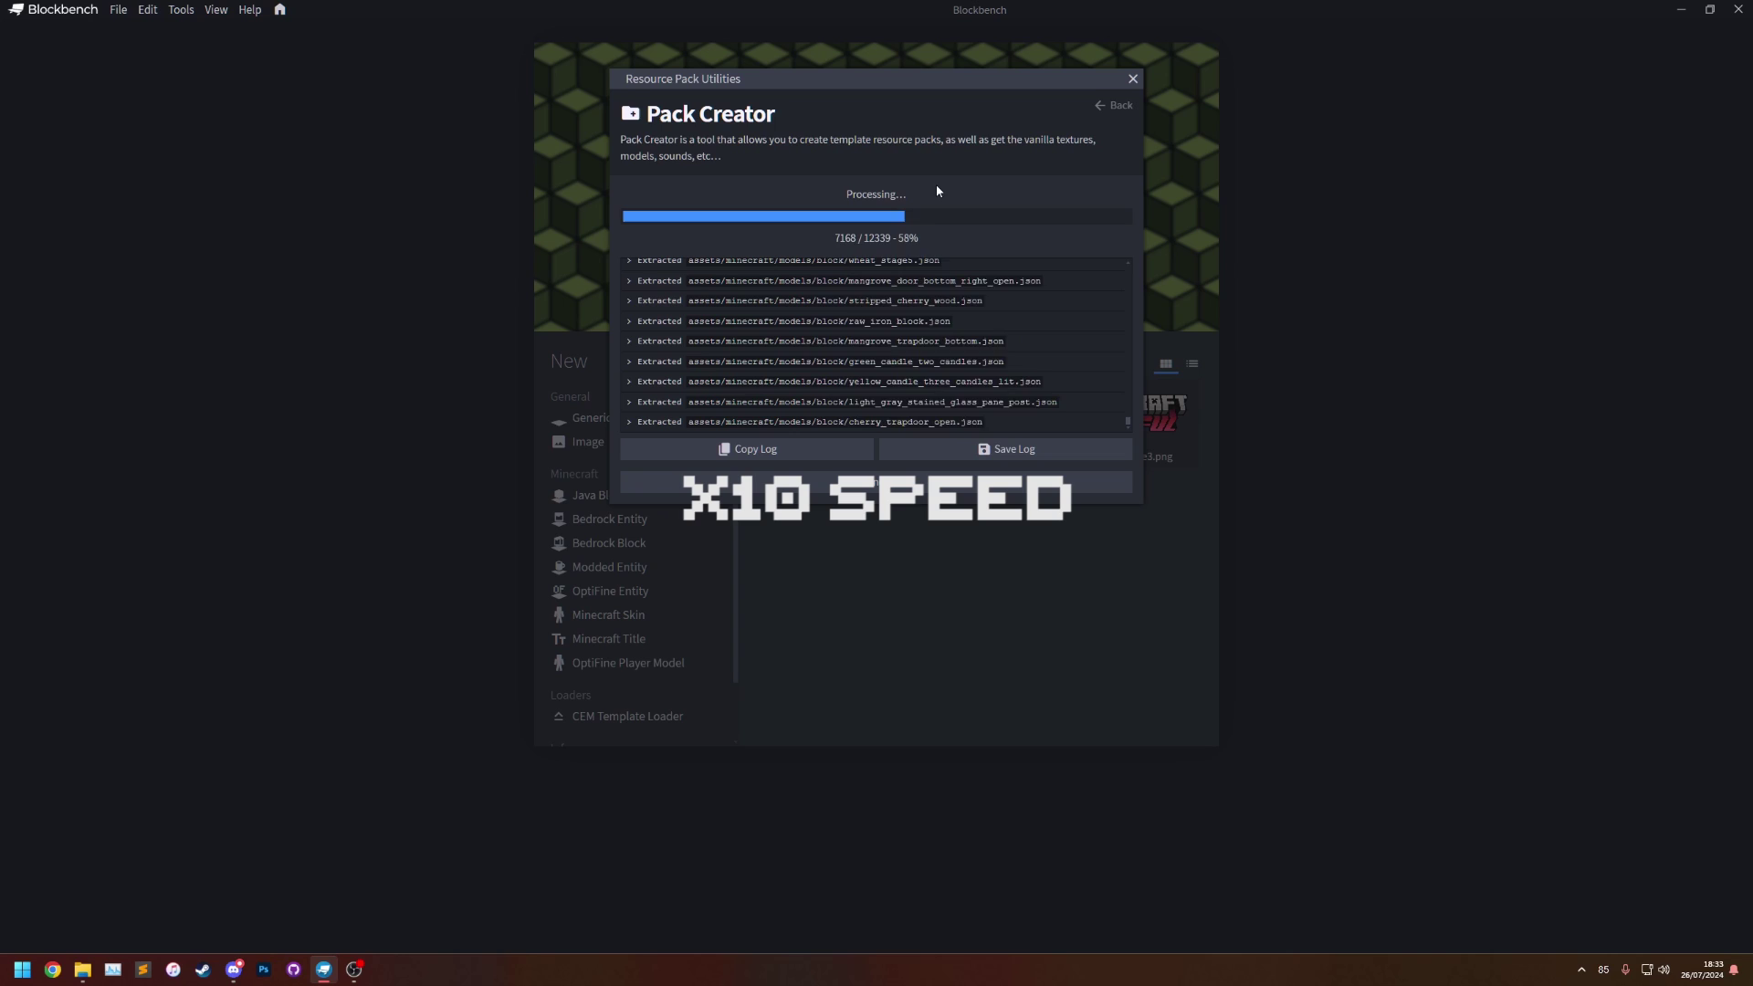
click(83, 969)
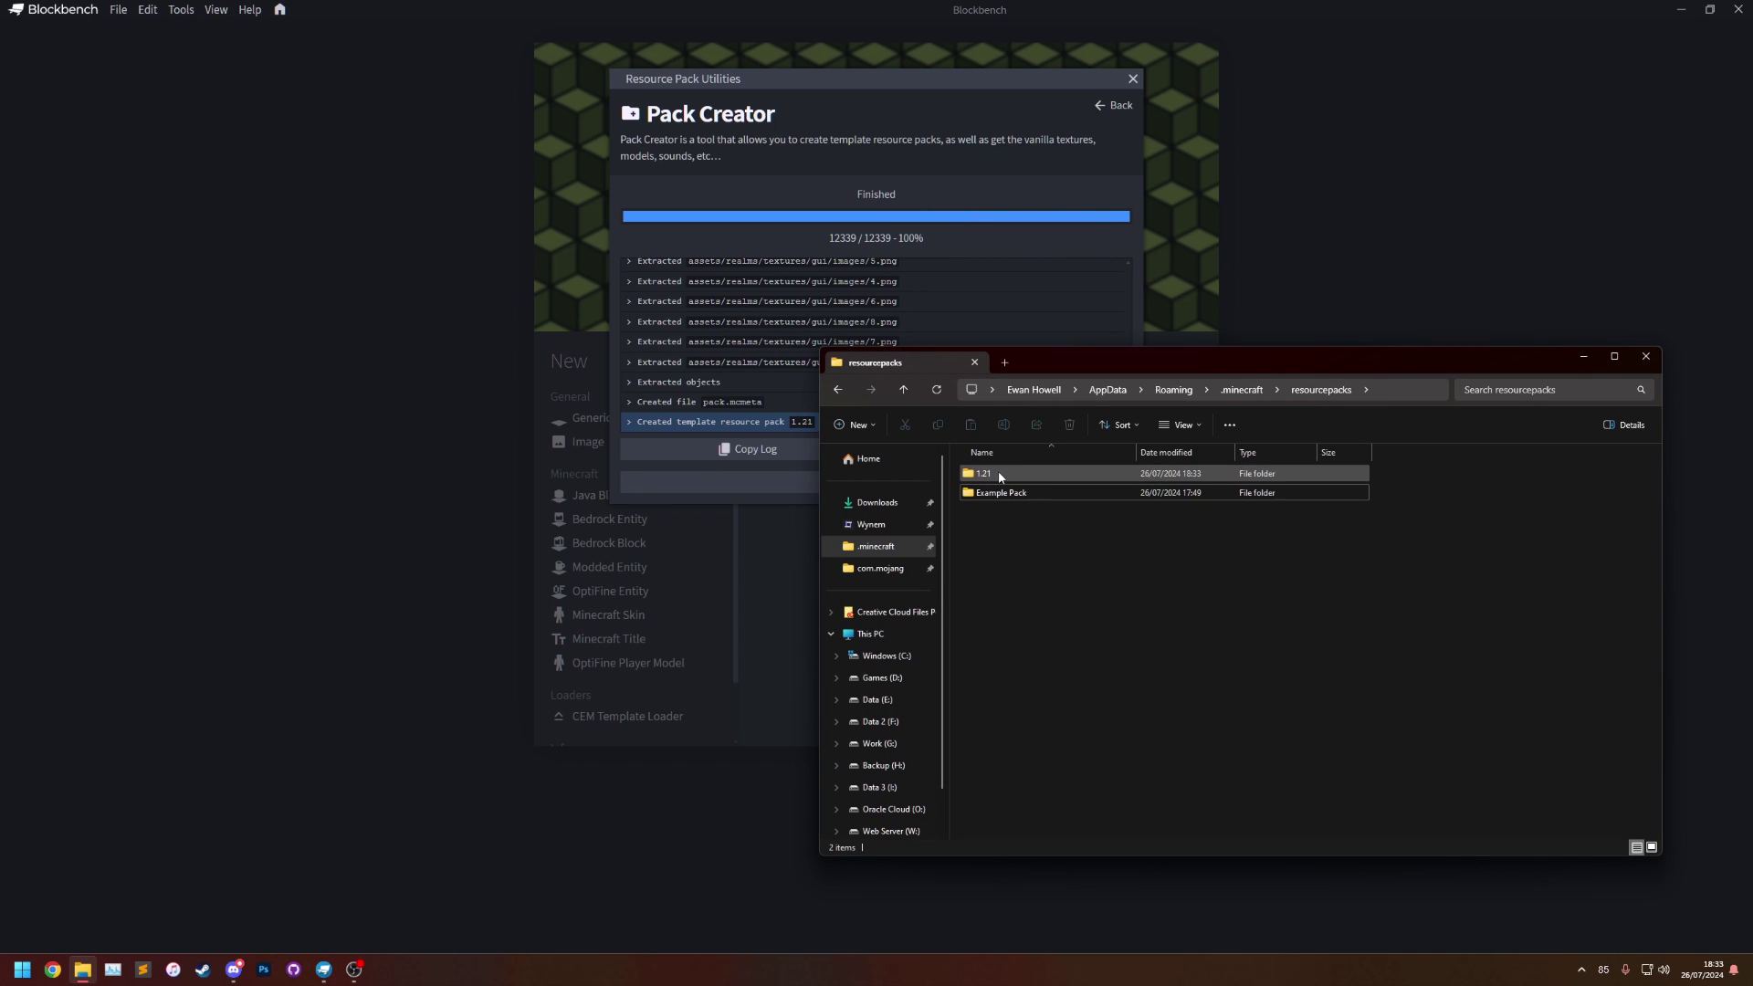
double_click(1000, 476)
Step: Inspect the 1.21 pack's pack.mcmeta, noting its description and pack_format 34
click(1014, 494)
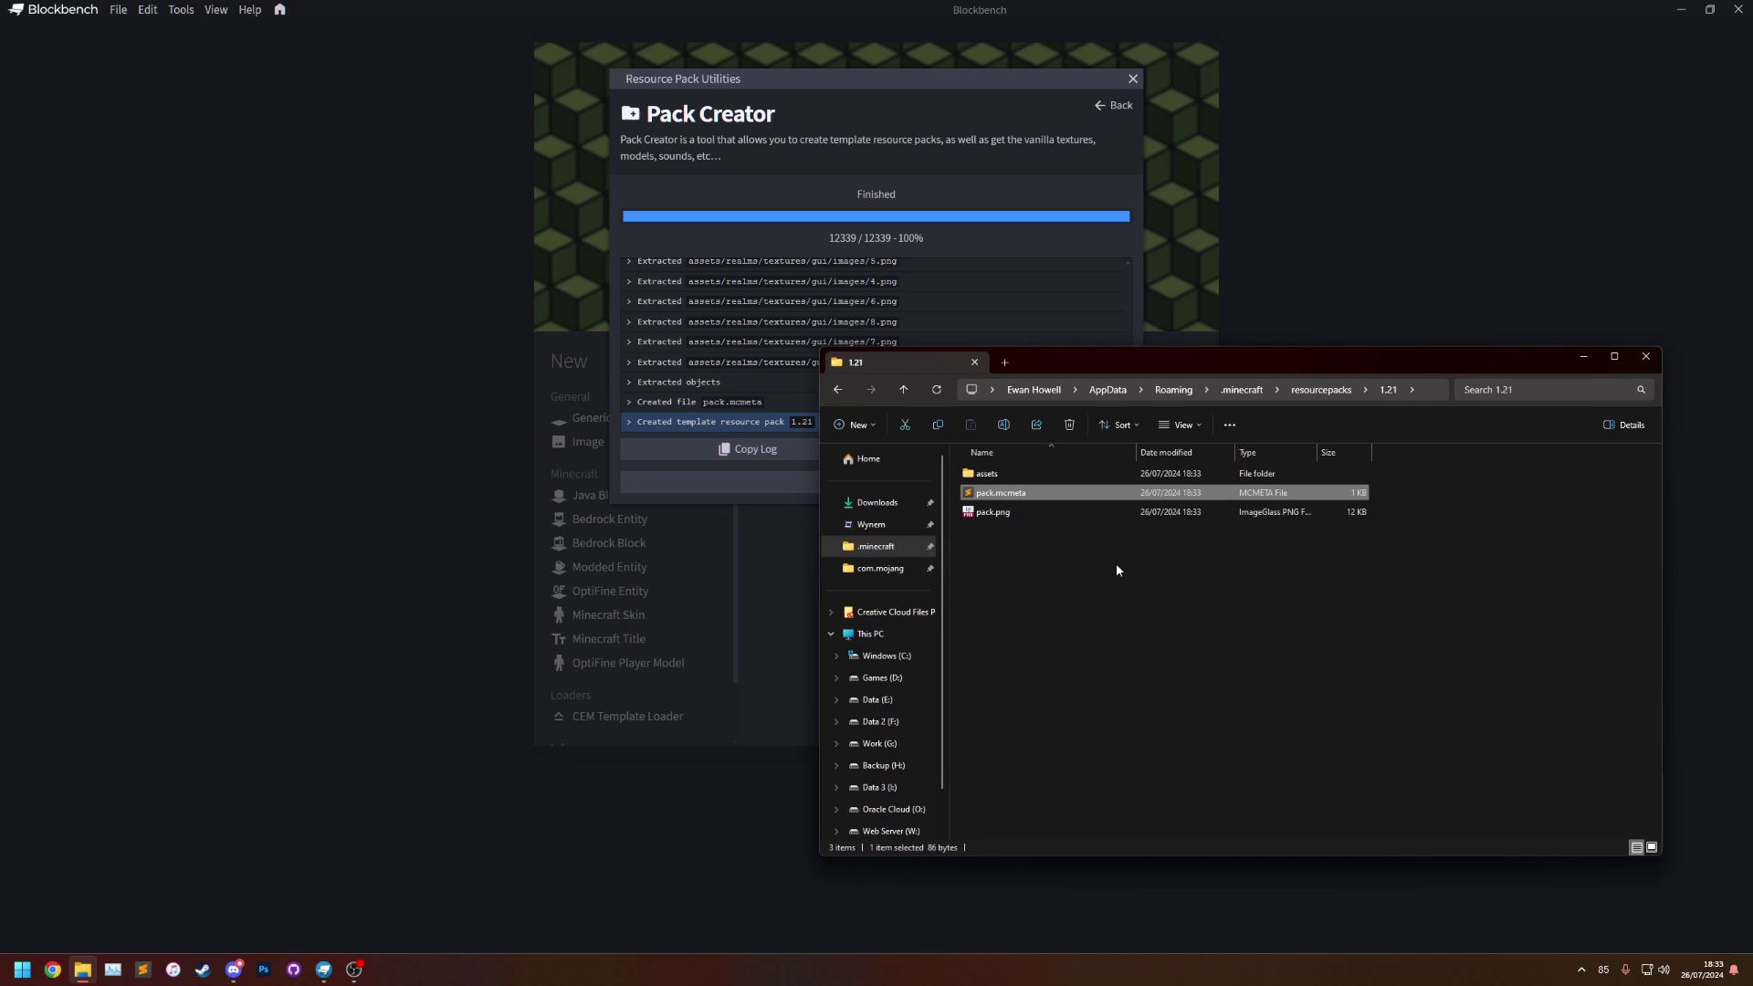
key(Return)
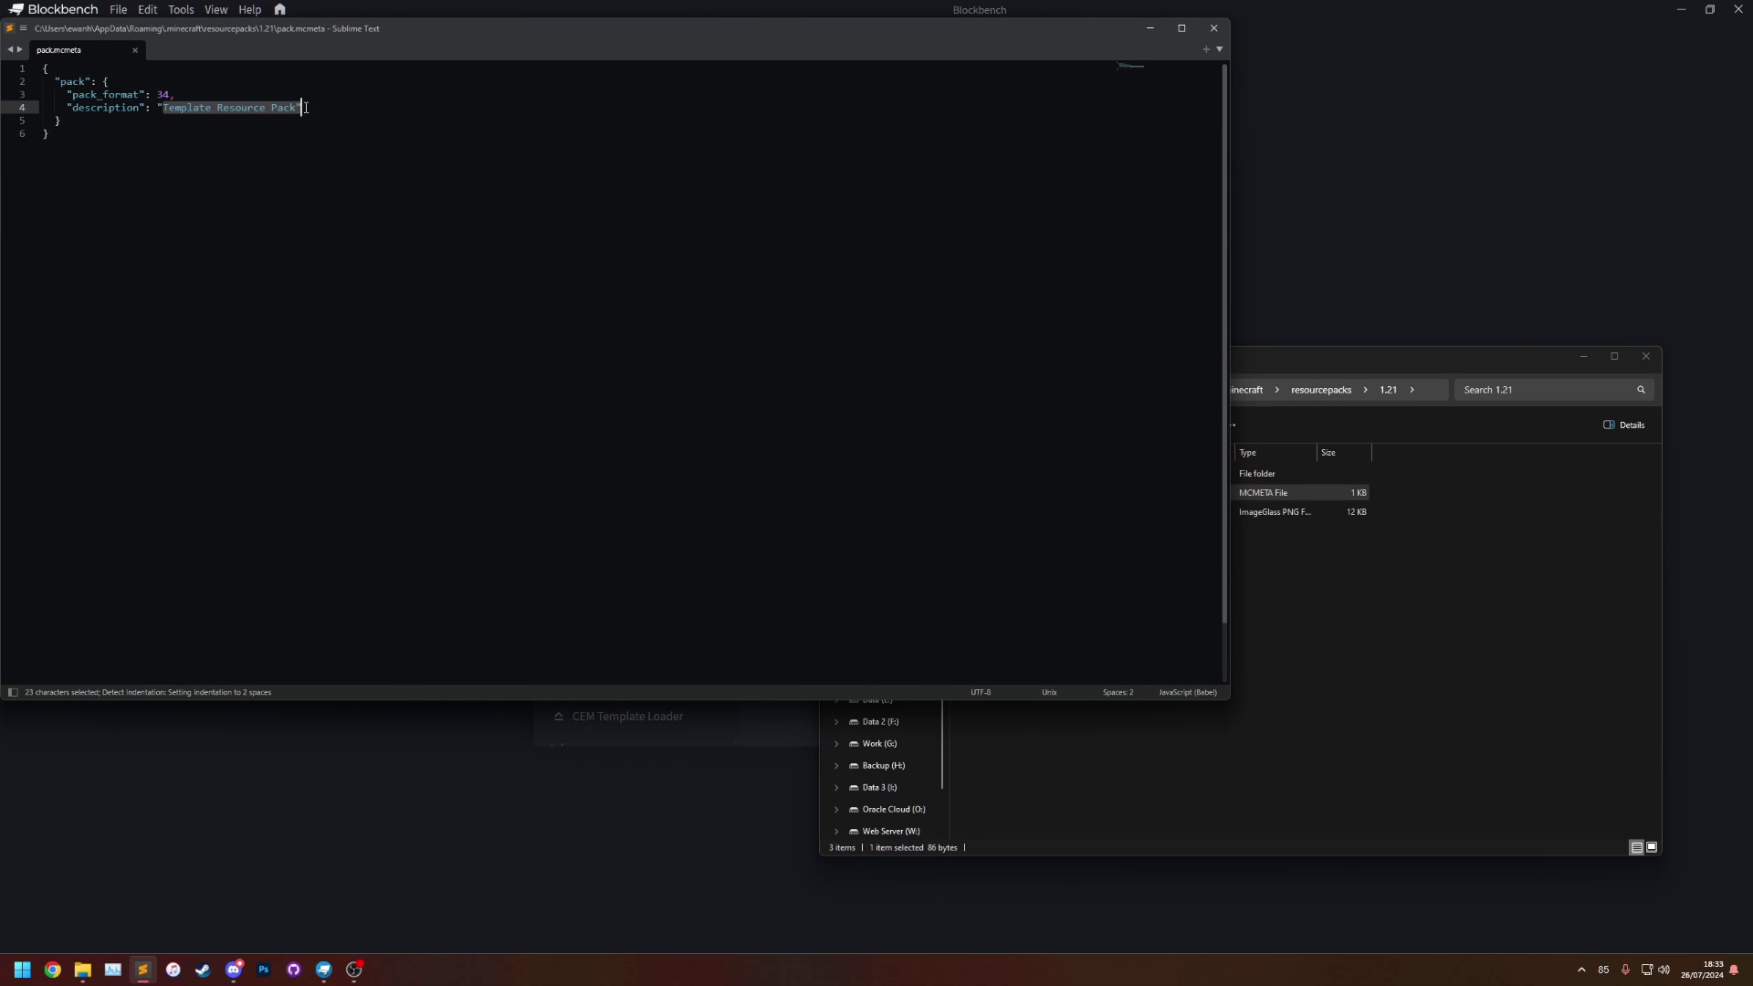
drag(306, 107, 286, 116)
drag(220, 30, 355, 76)
double_click(298, 140)
click(1349, 75)
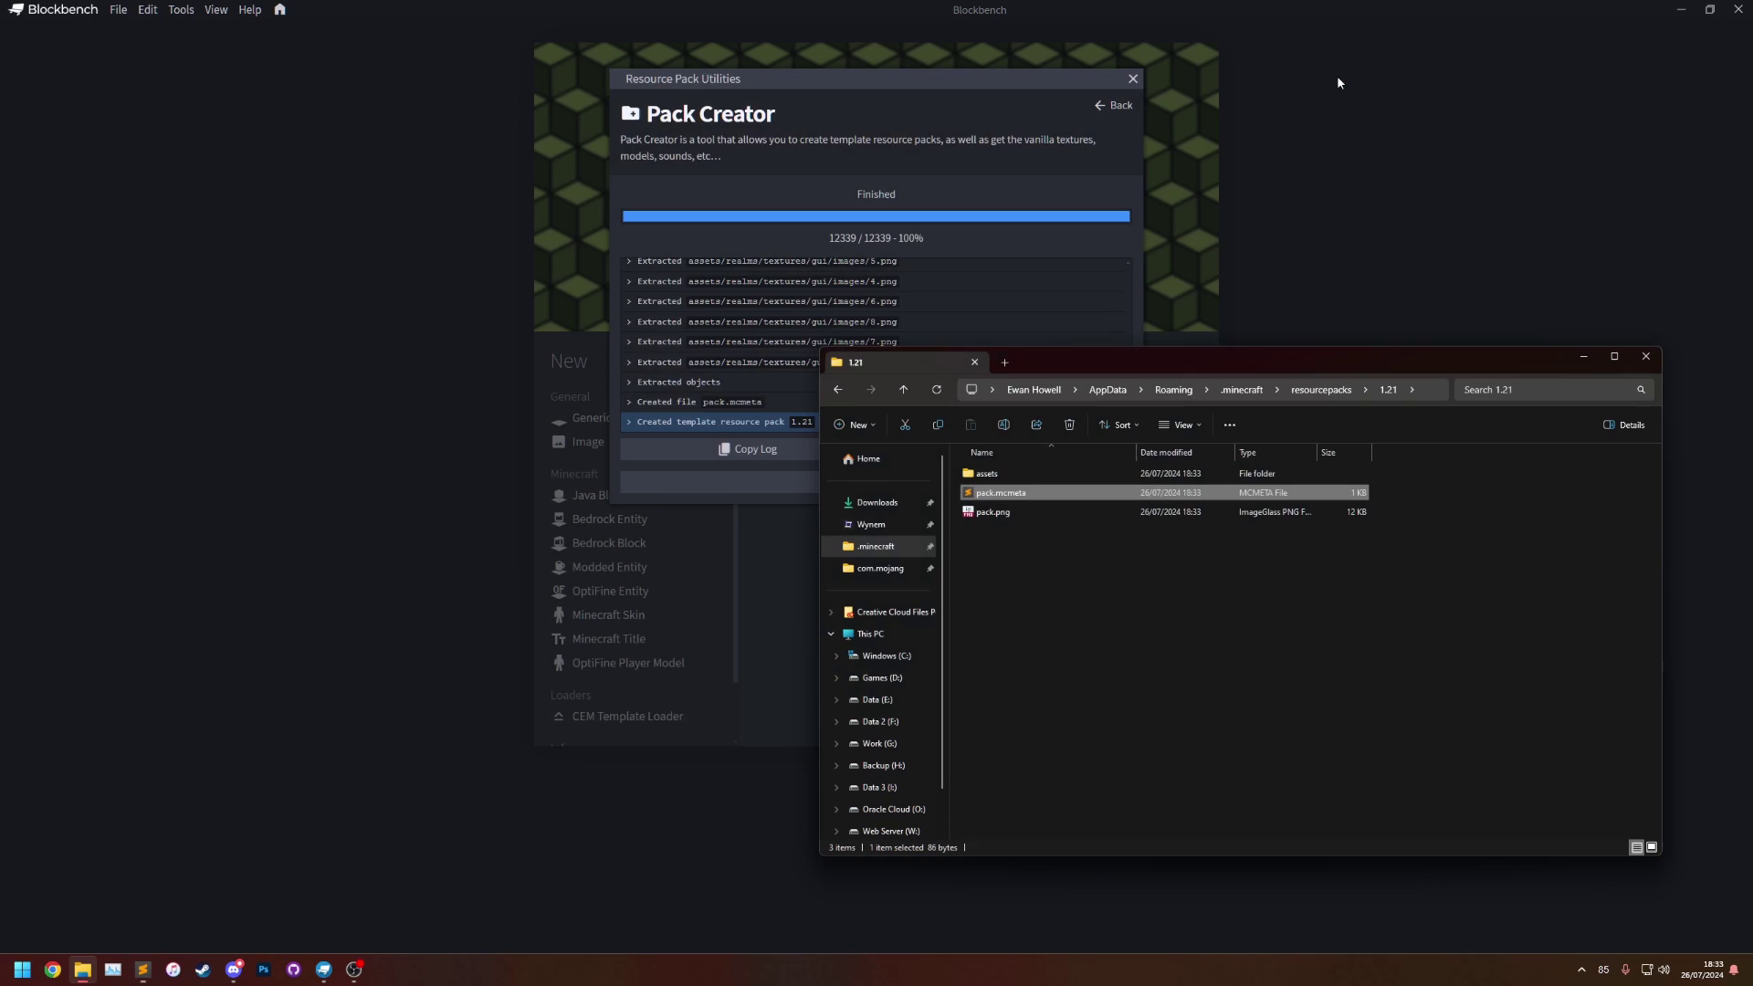
Step: Browse into assets > minecraft > textures > block to view the 1,061 block textures
double_click(1002, 474)
double_click(995, 474)
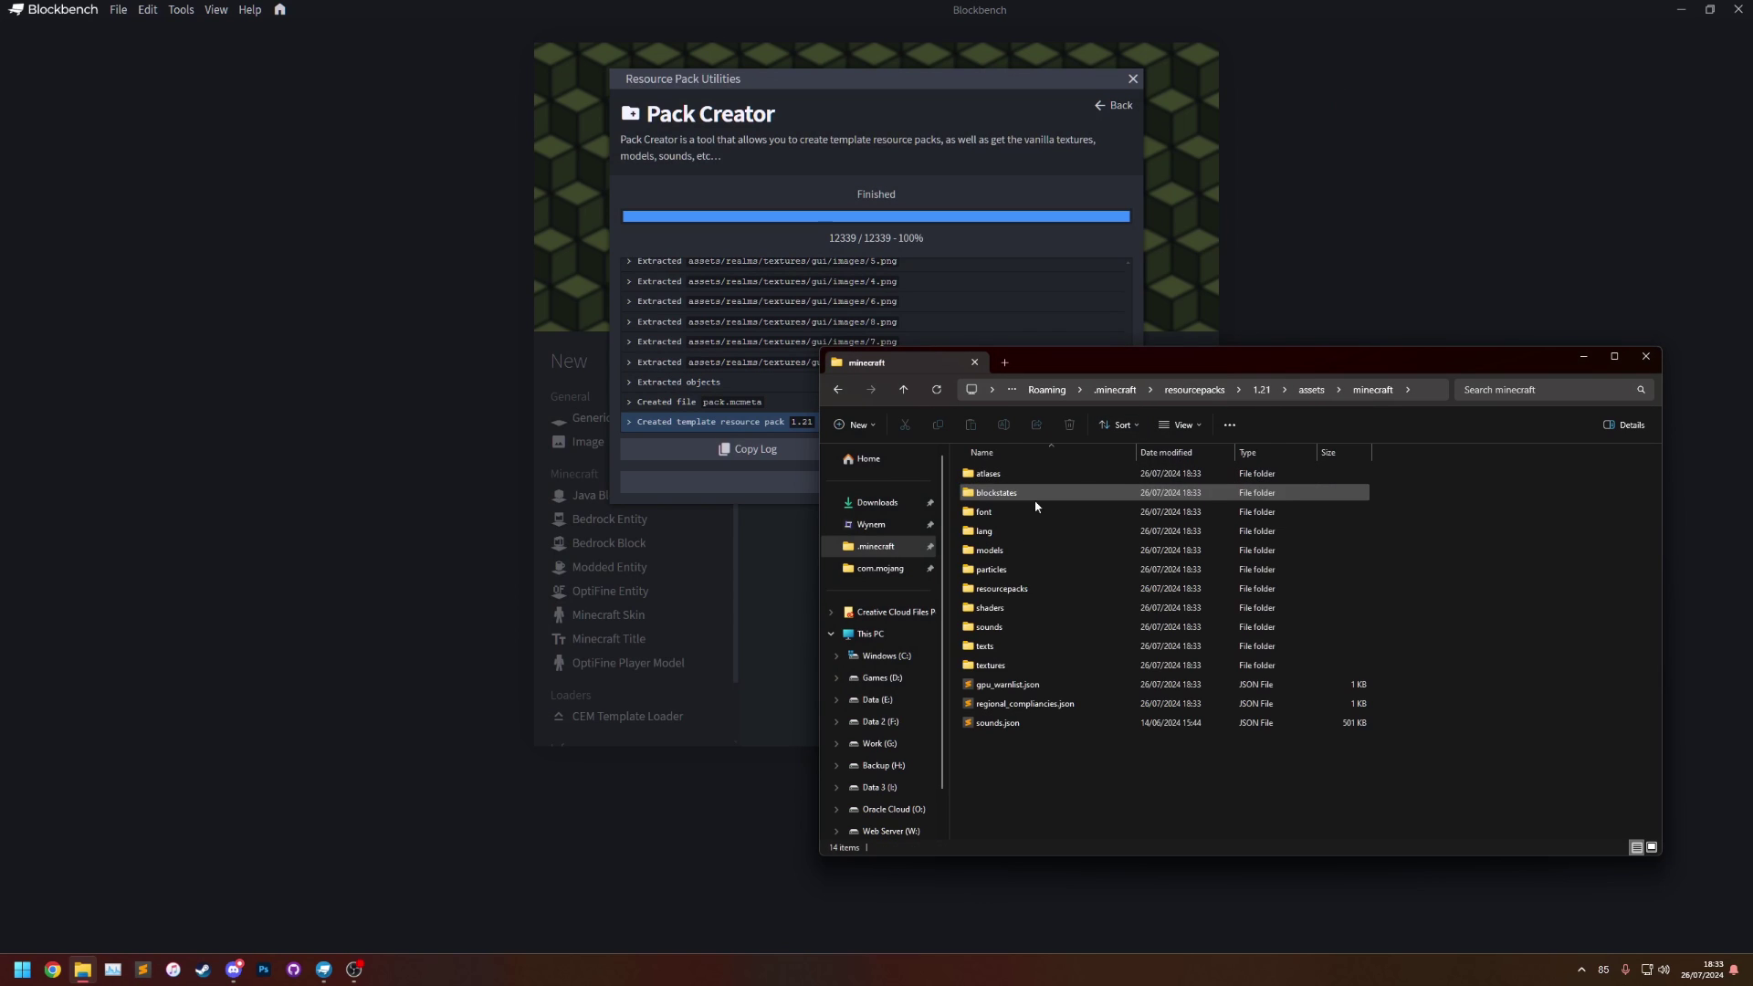
double_click(1003, 665)
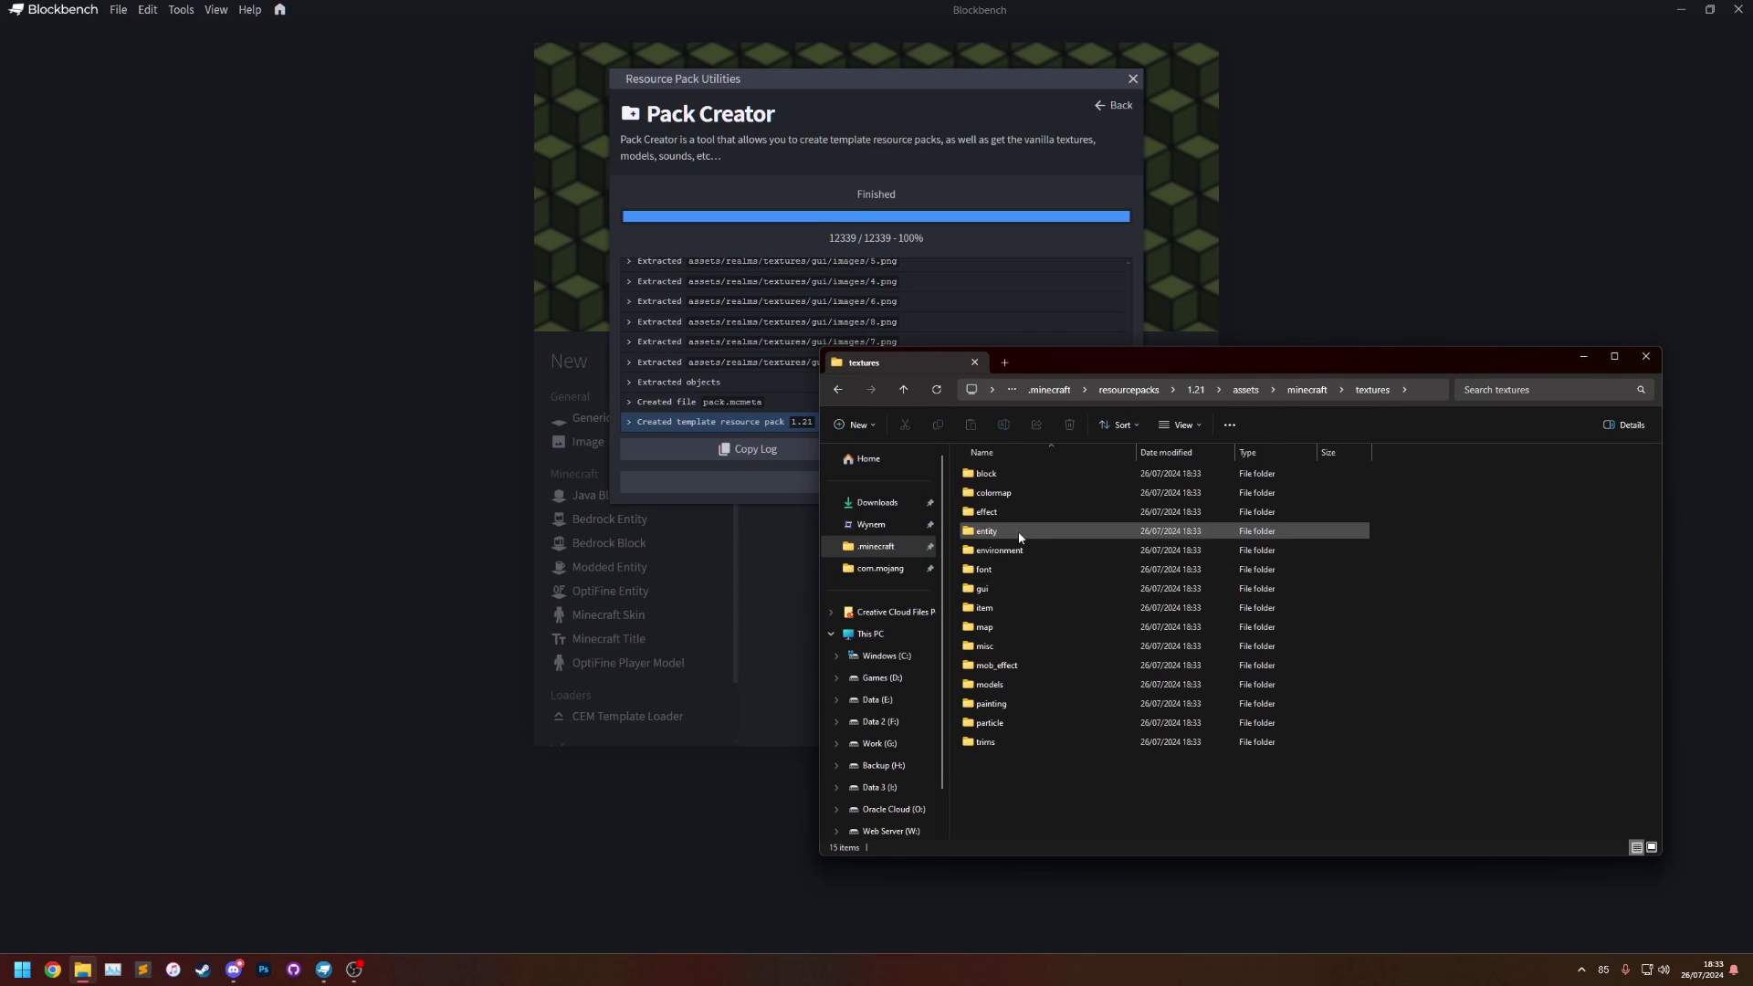
double_click(984, 475)
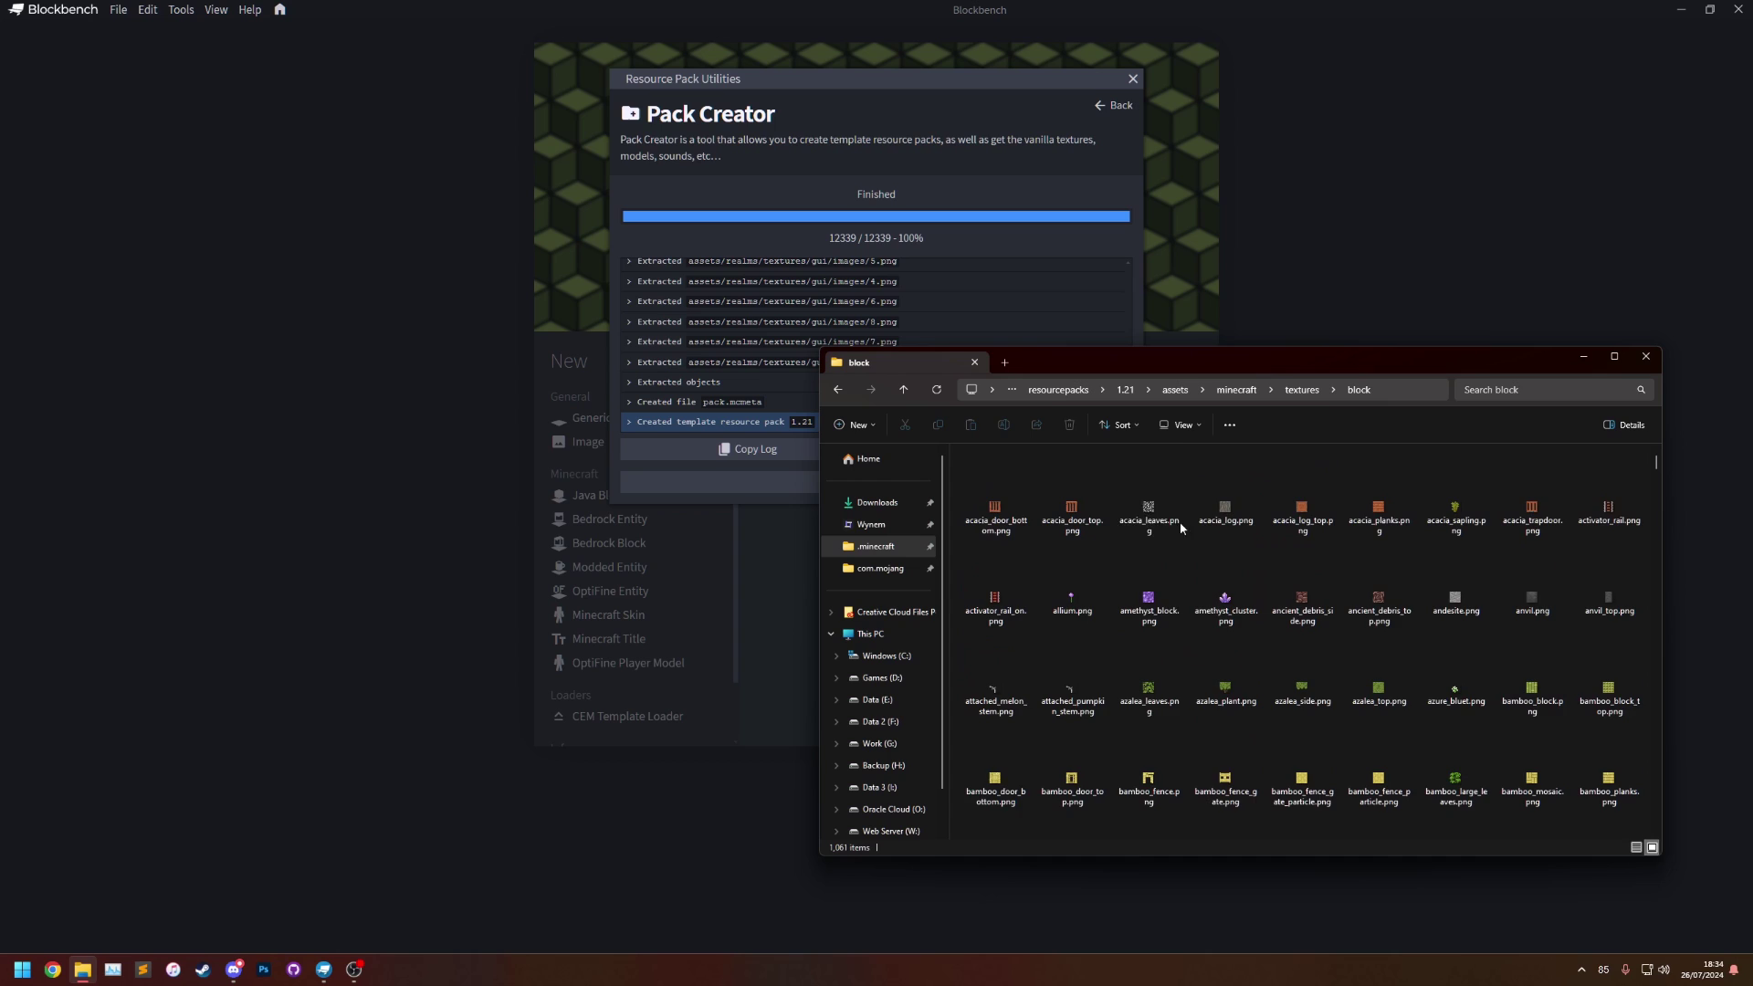
scroll(1142, 511, down, 10)
scroll(1142, 520, up, 5)
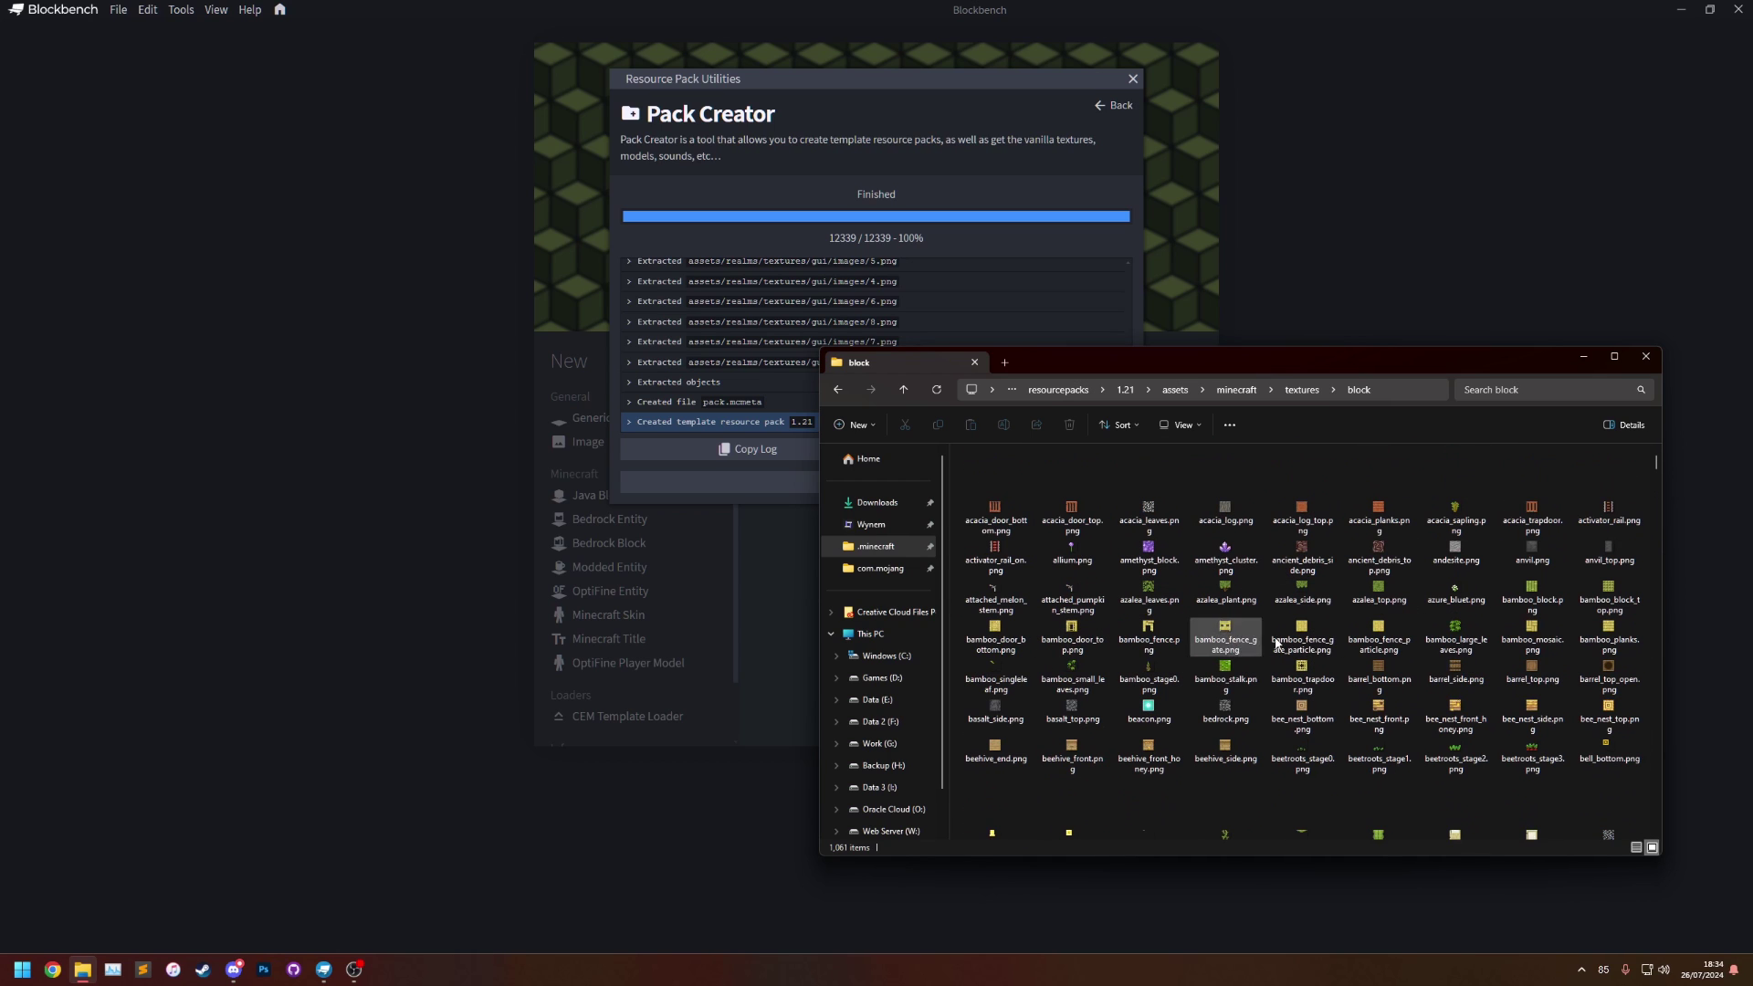
Step: Back in Pack Creator, choose Minecraft version 1.12.1 and rename the pack to 1.12.1
click(694, 481)
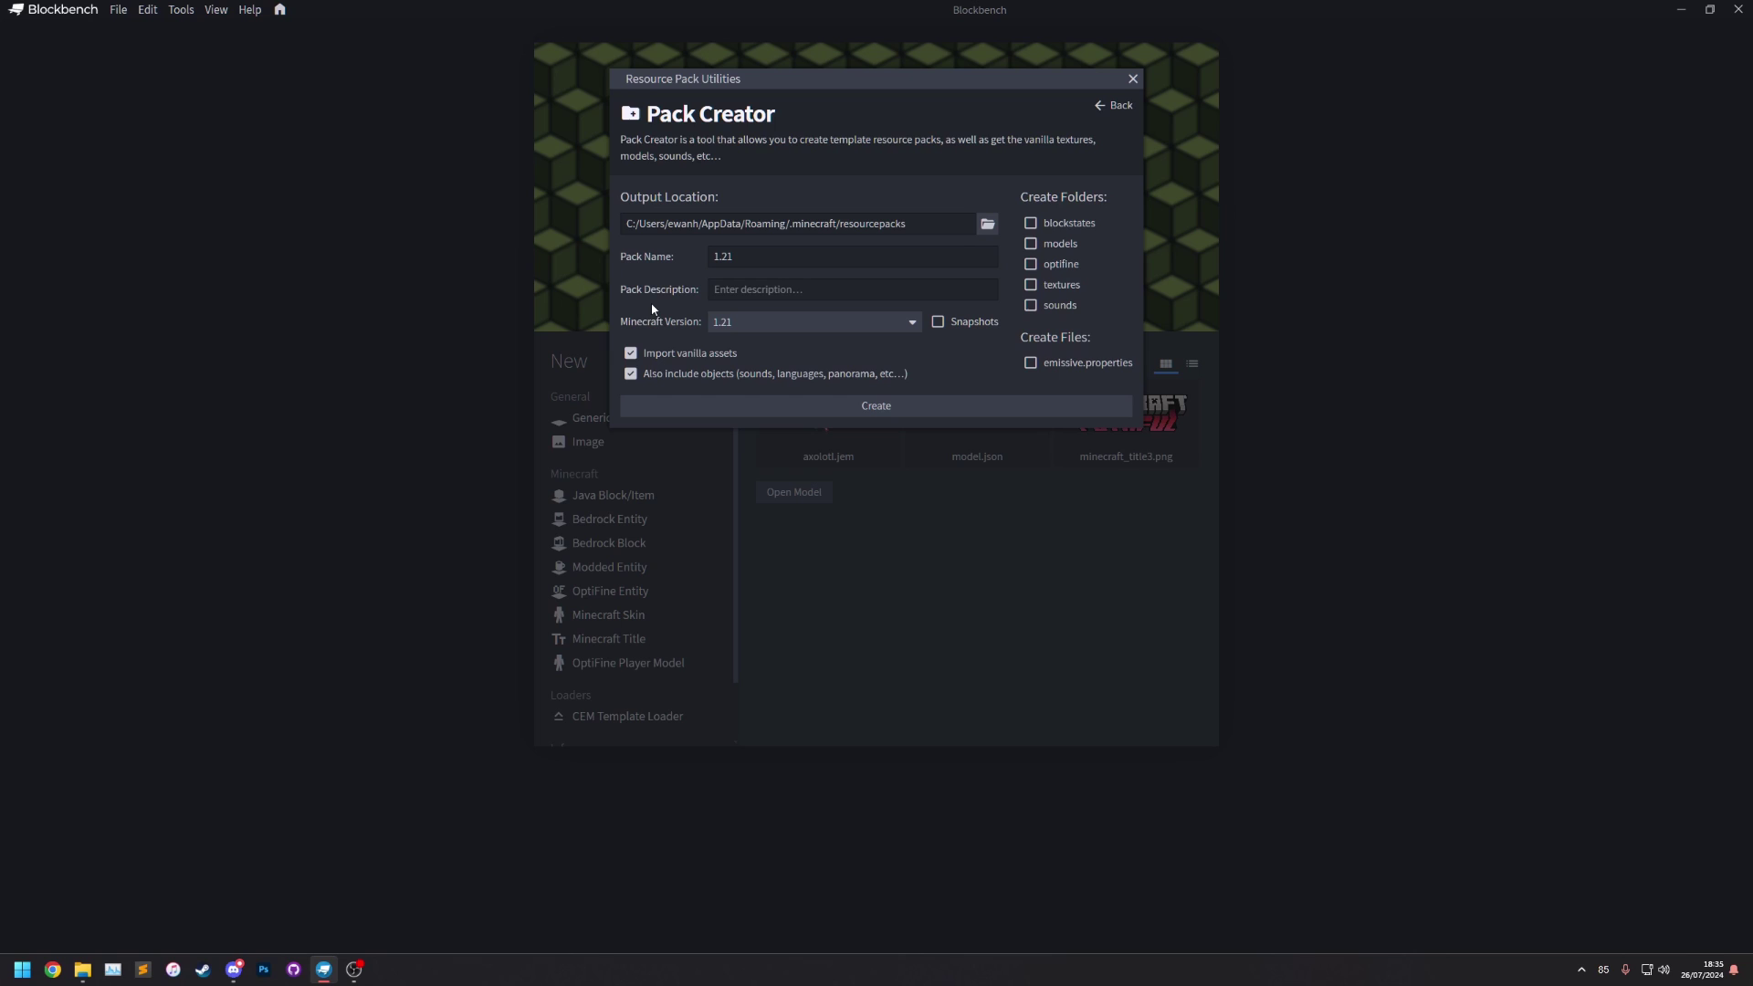
click(740, 324)
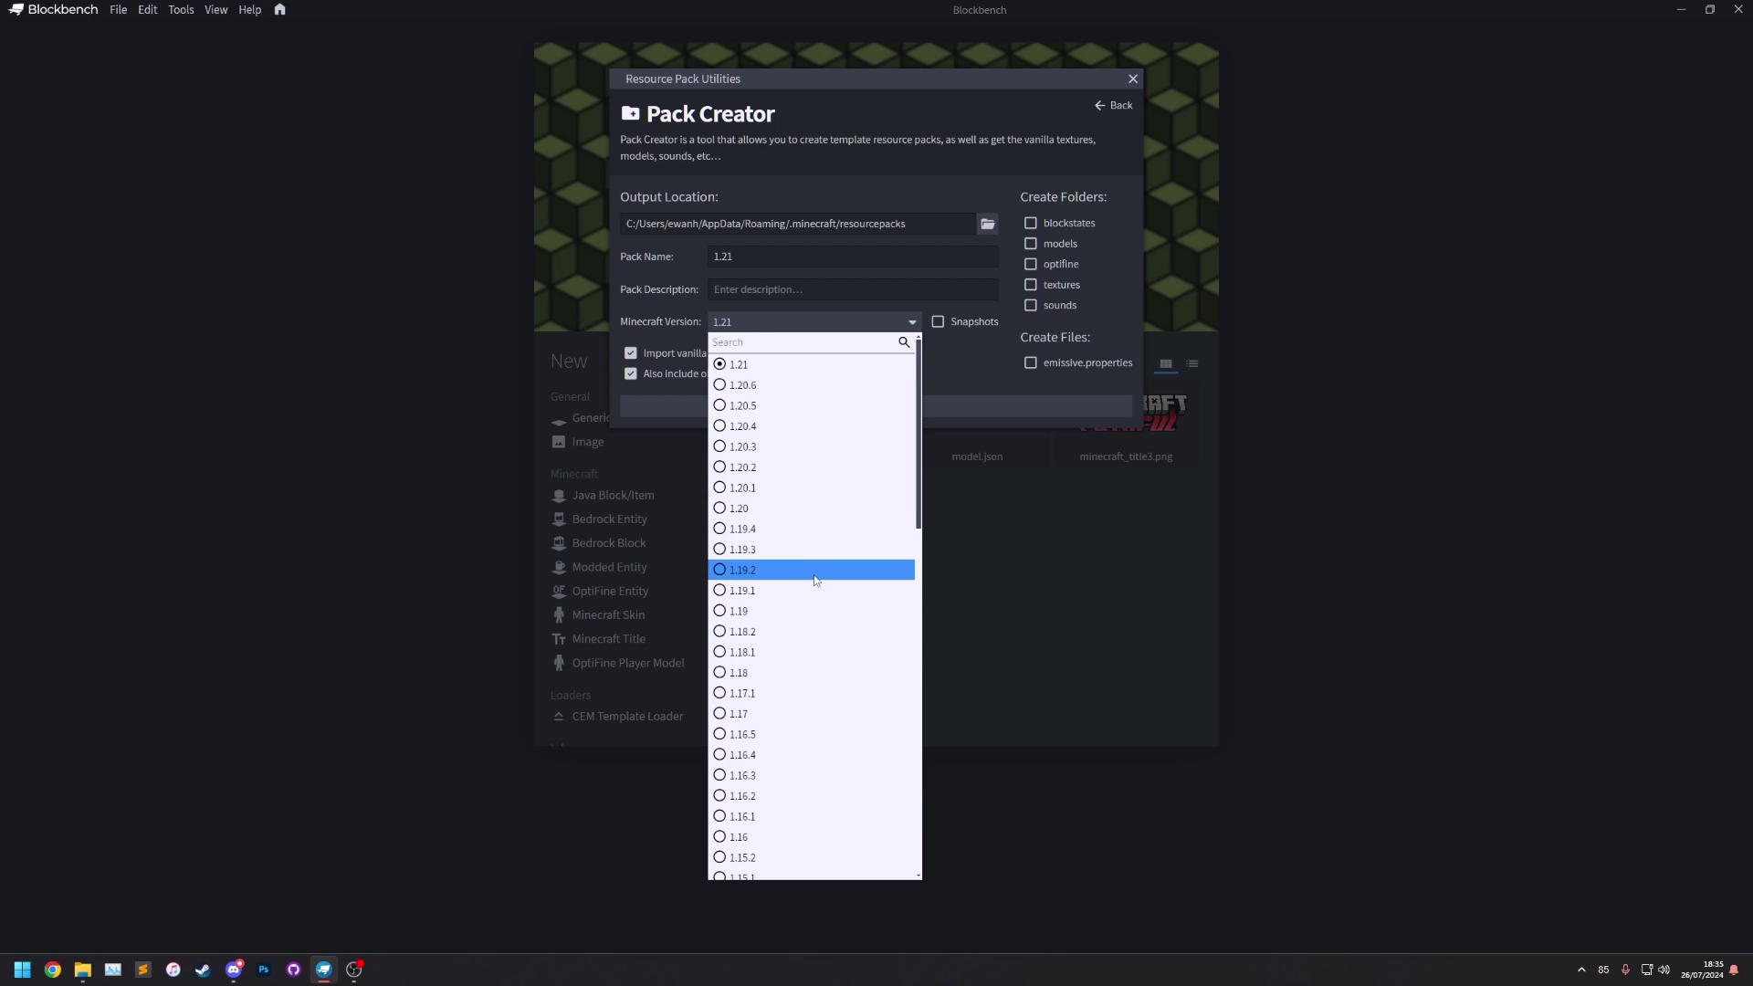
scroll(814, 579, down, 3)
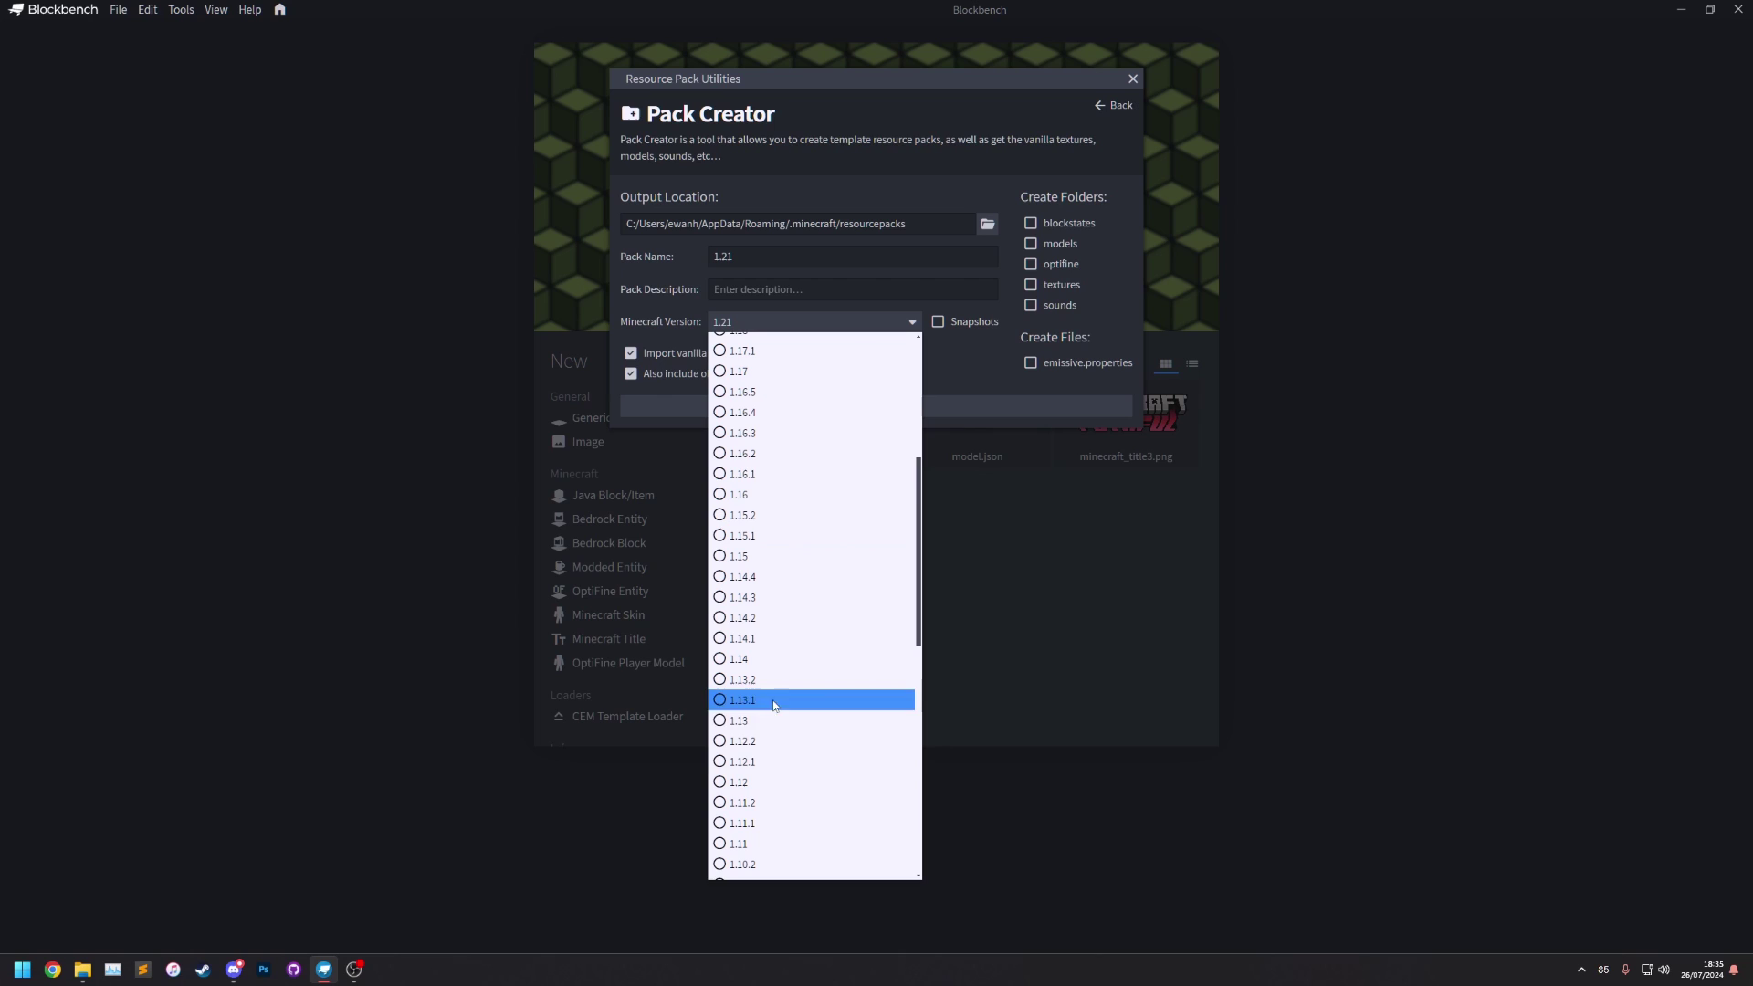
click(764, 762)
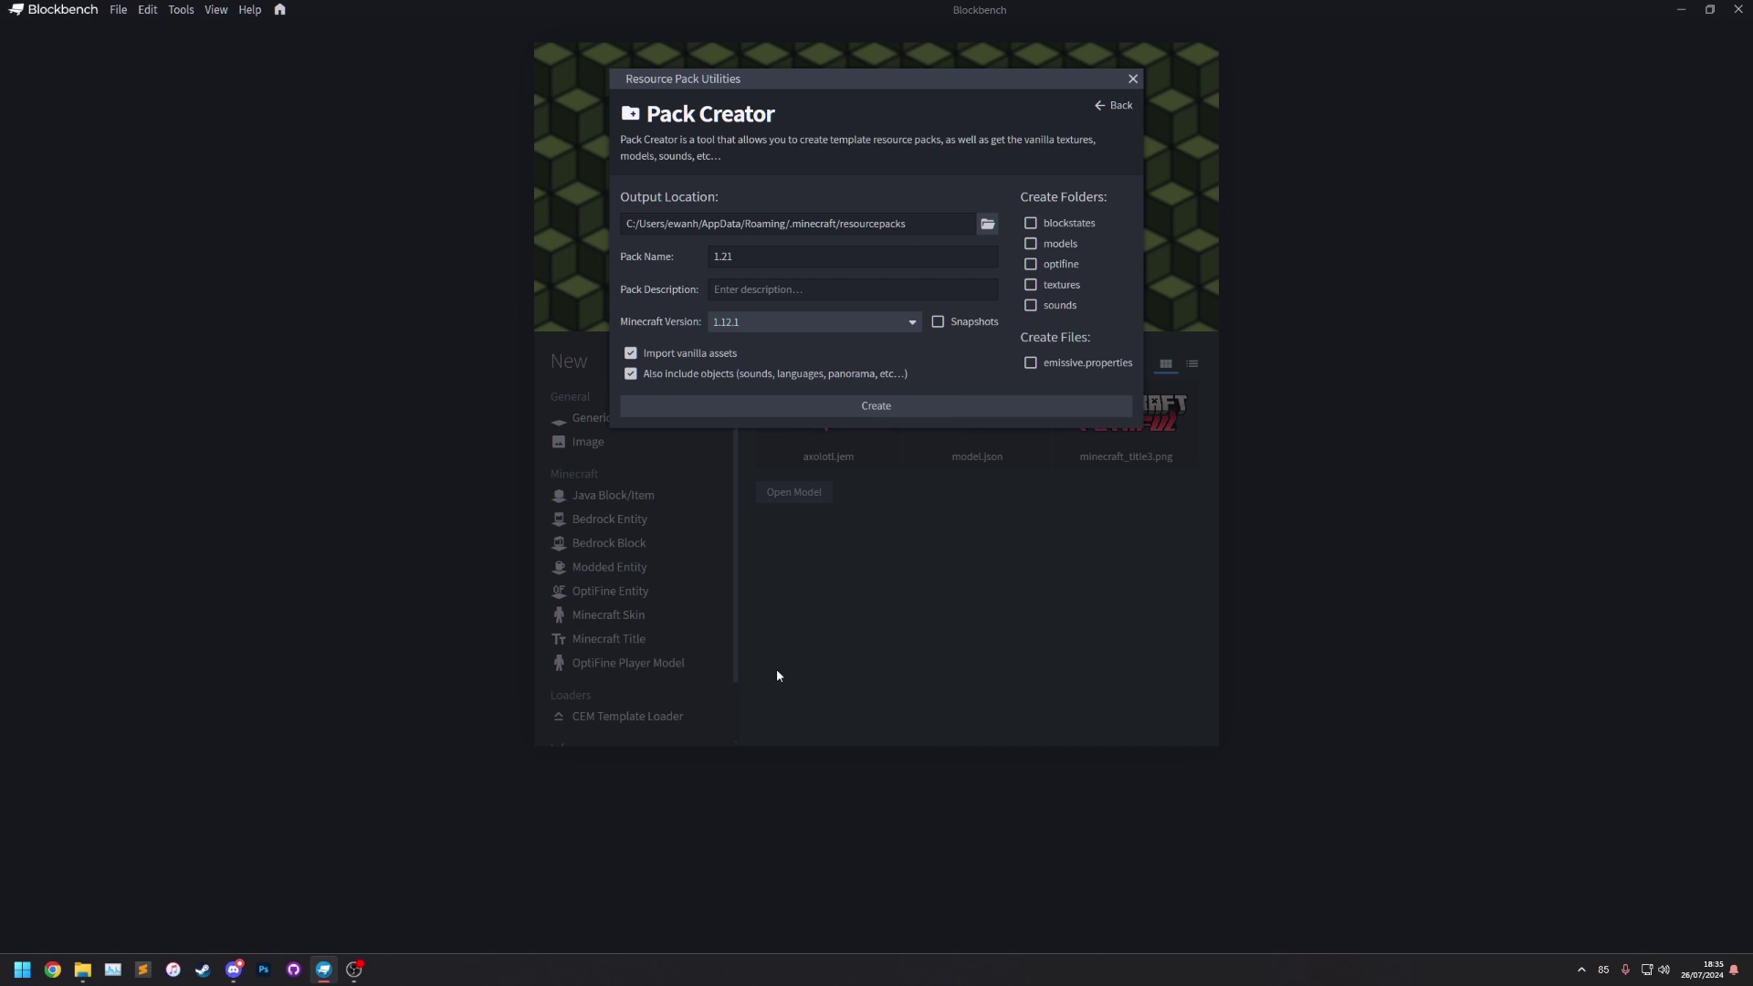
click(740, 259)
text(12.1)
Step: Toggle the Snapshots option on and off while checking the Minecraft version list
click(753, 325)
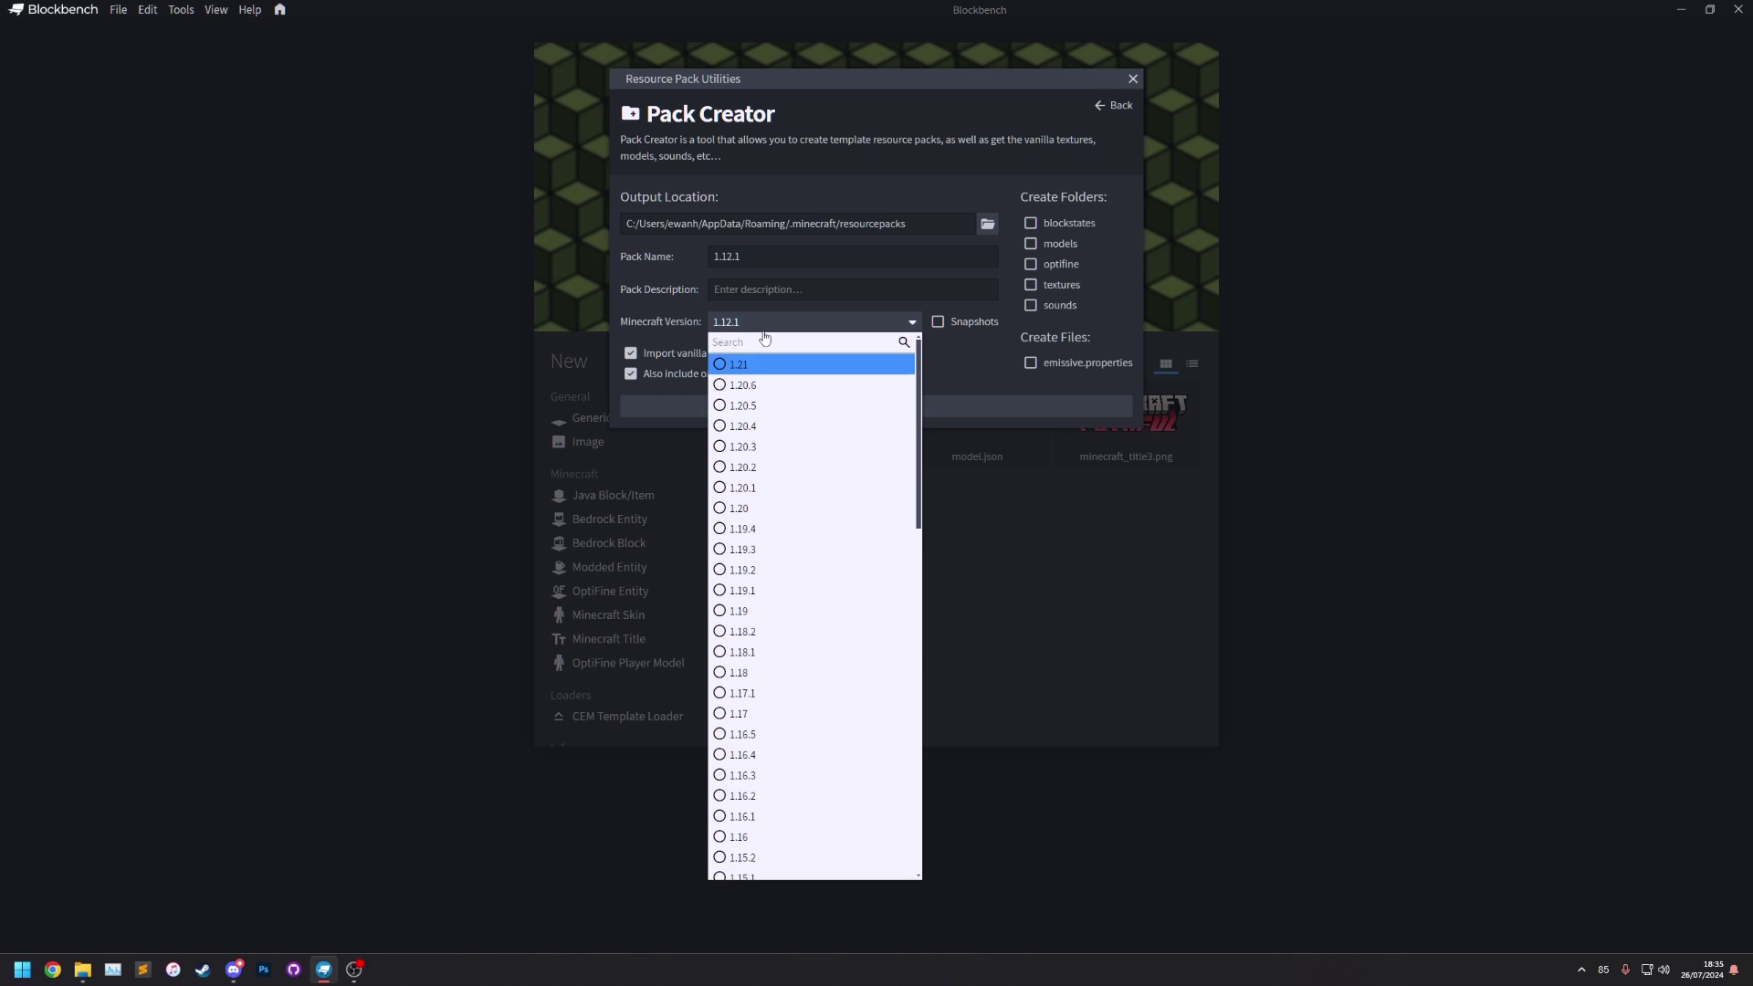
click(955, 330)
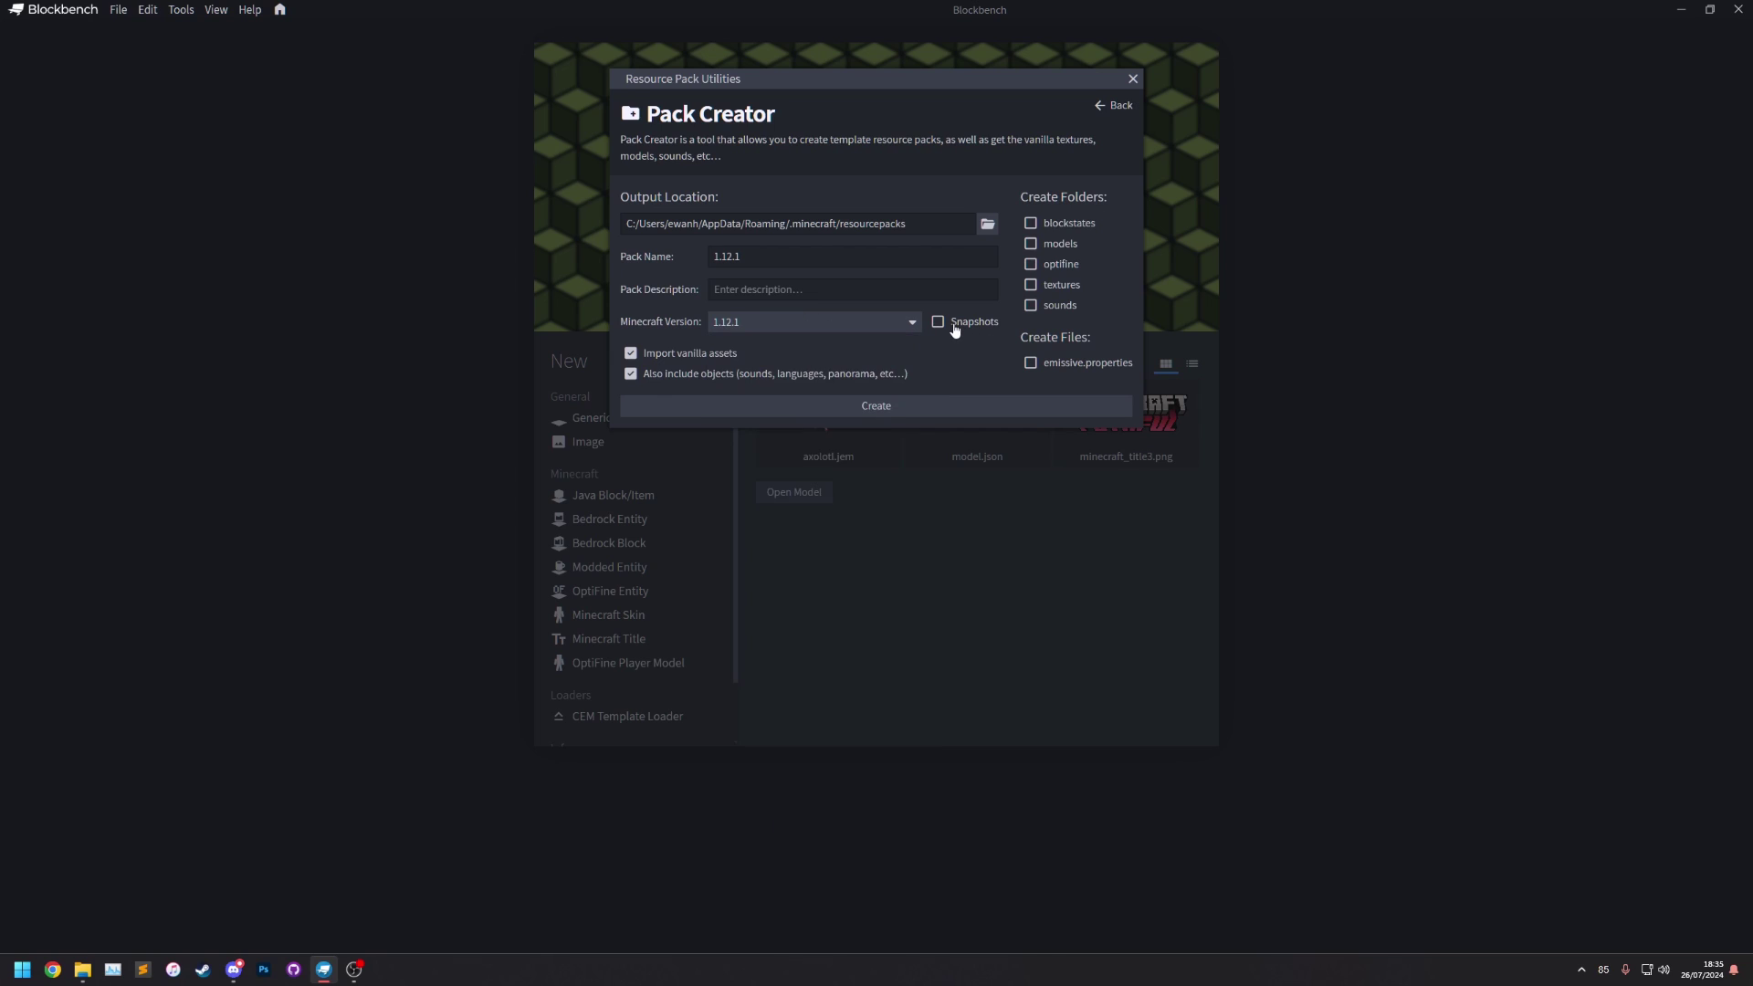
click(955, 330)
click(851, 325)
scroll(830, 457, down, 3)
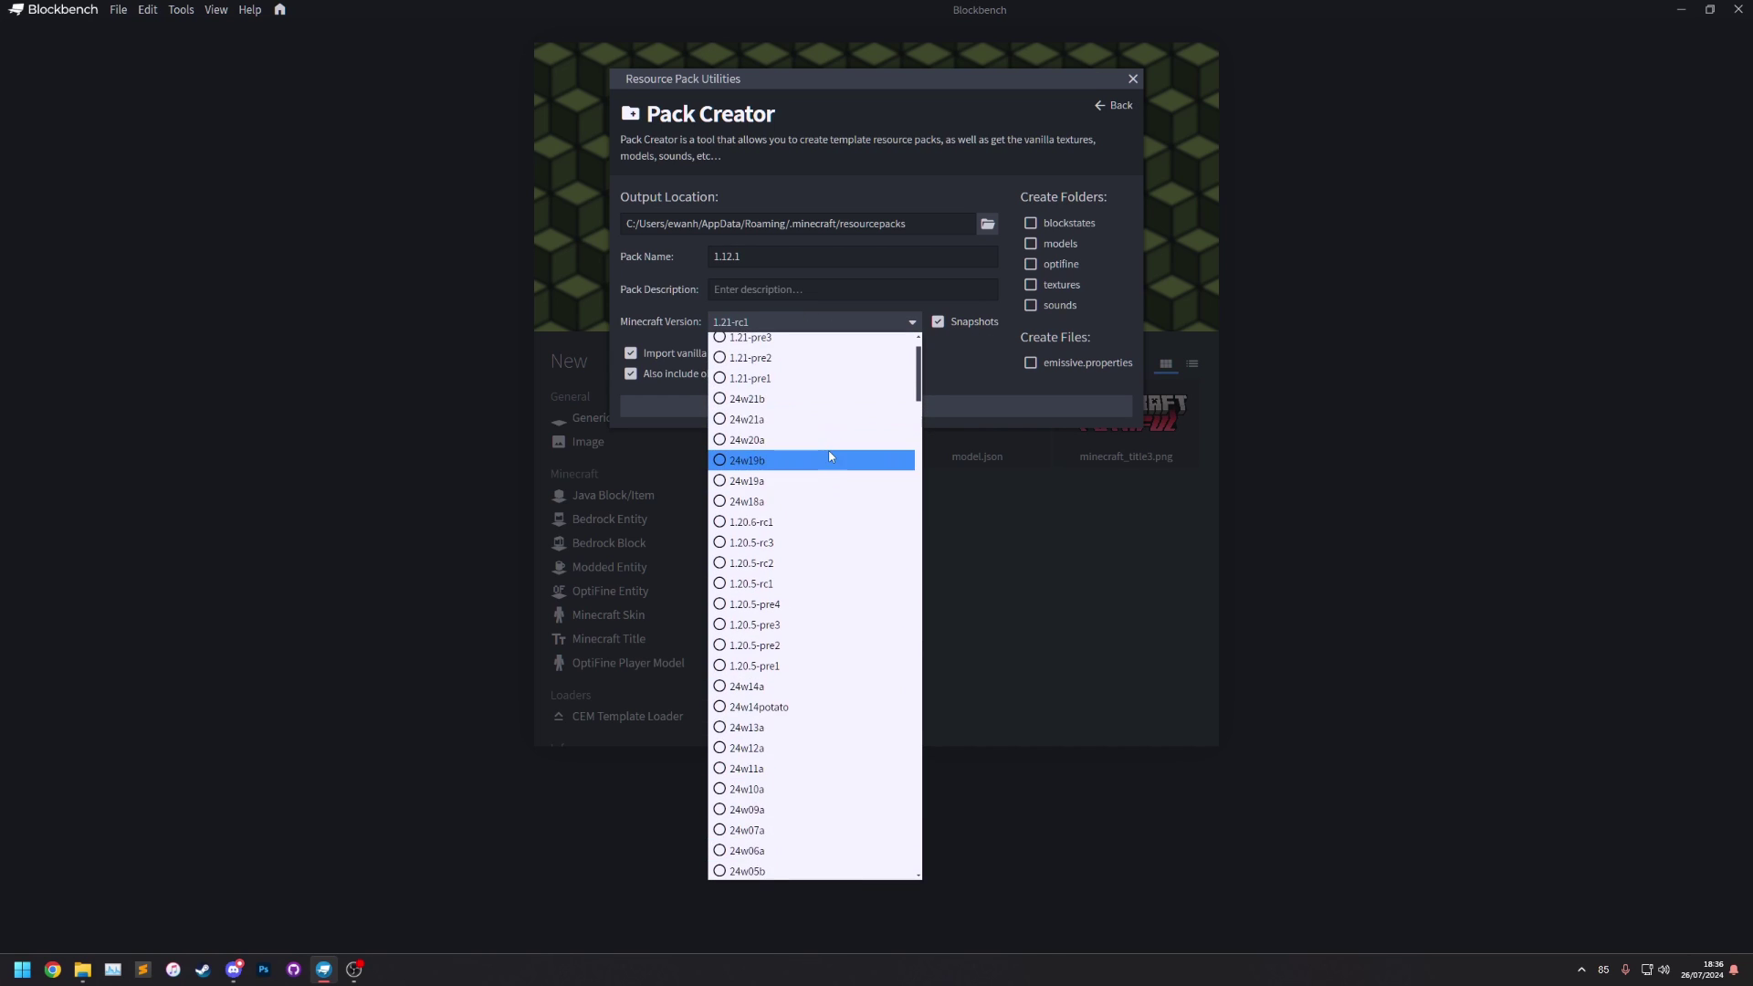
click(950, 324)
click(949, 324)
click(868, 322)
scroll(859, 602, down, 3)
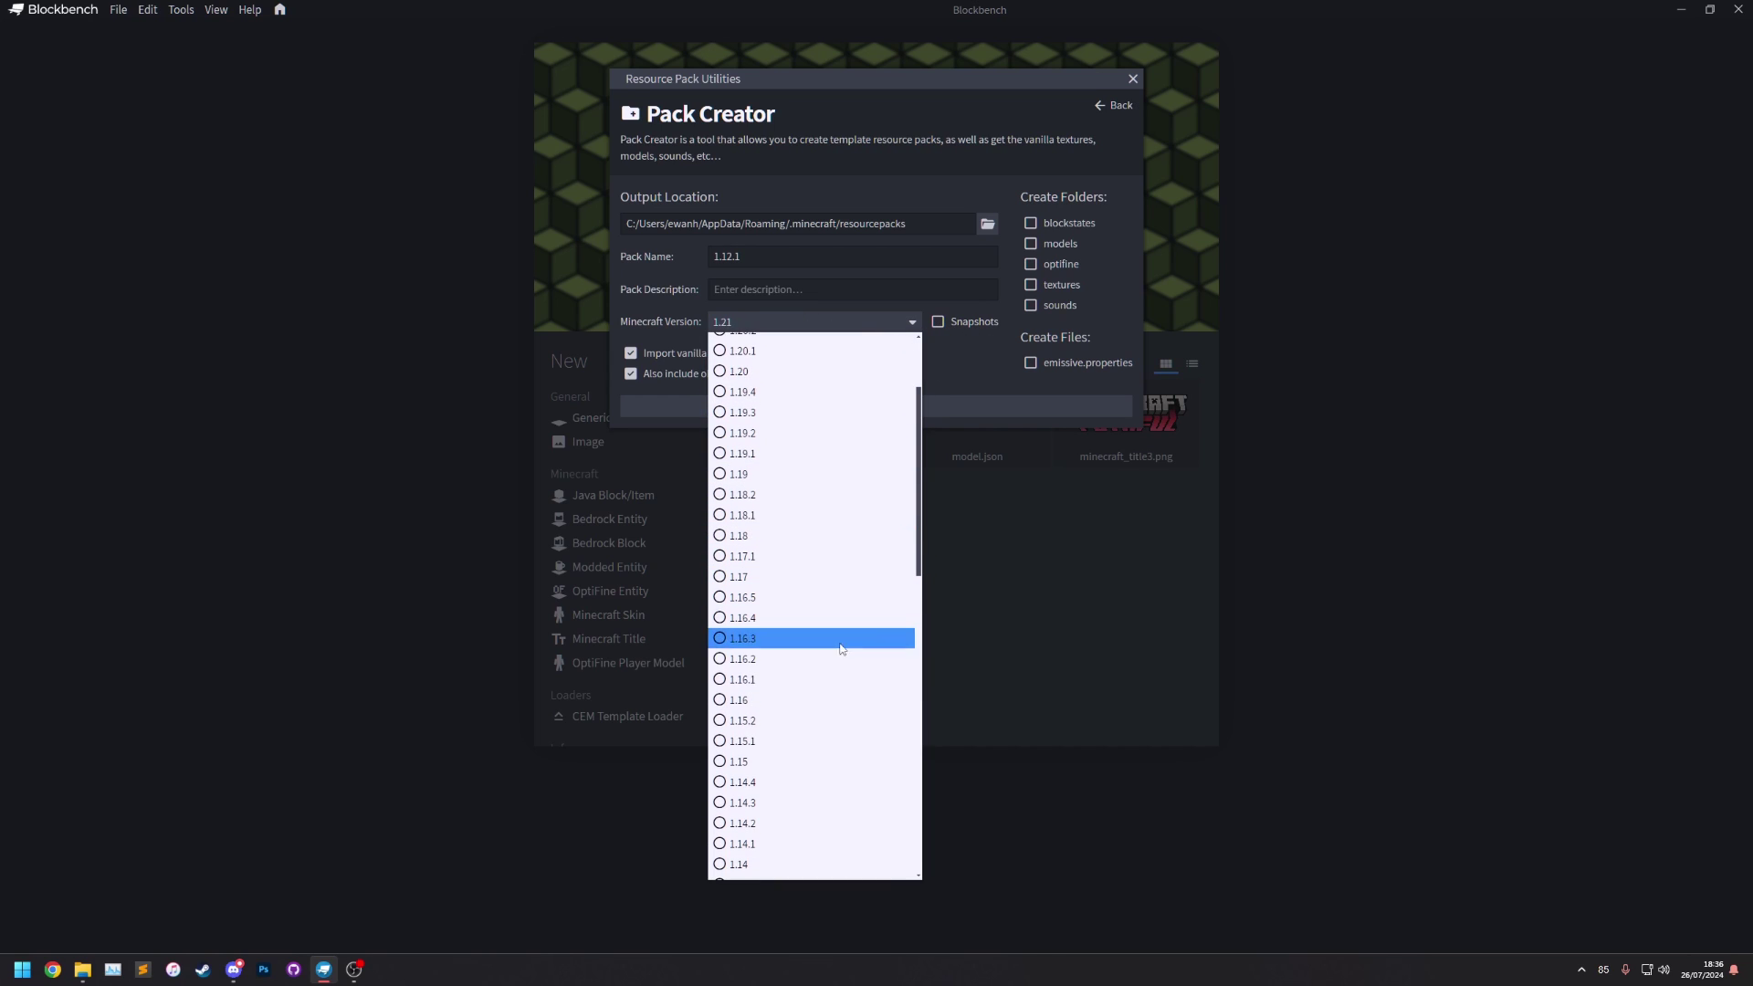
Step: Reselect 1.12.1, create the pack, accept the vanilla assets warning and centre the cache warning
click(826, 658)
click(815, 409)
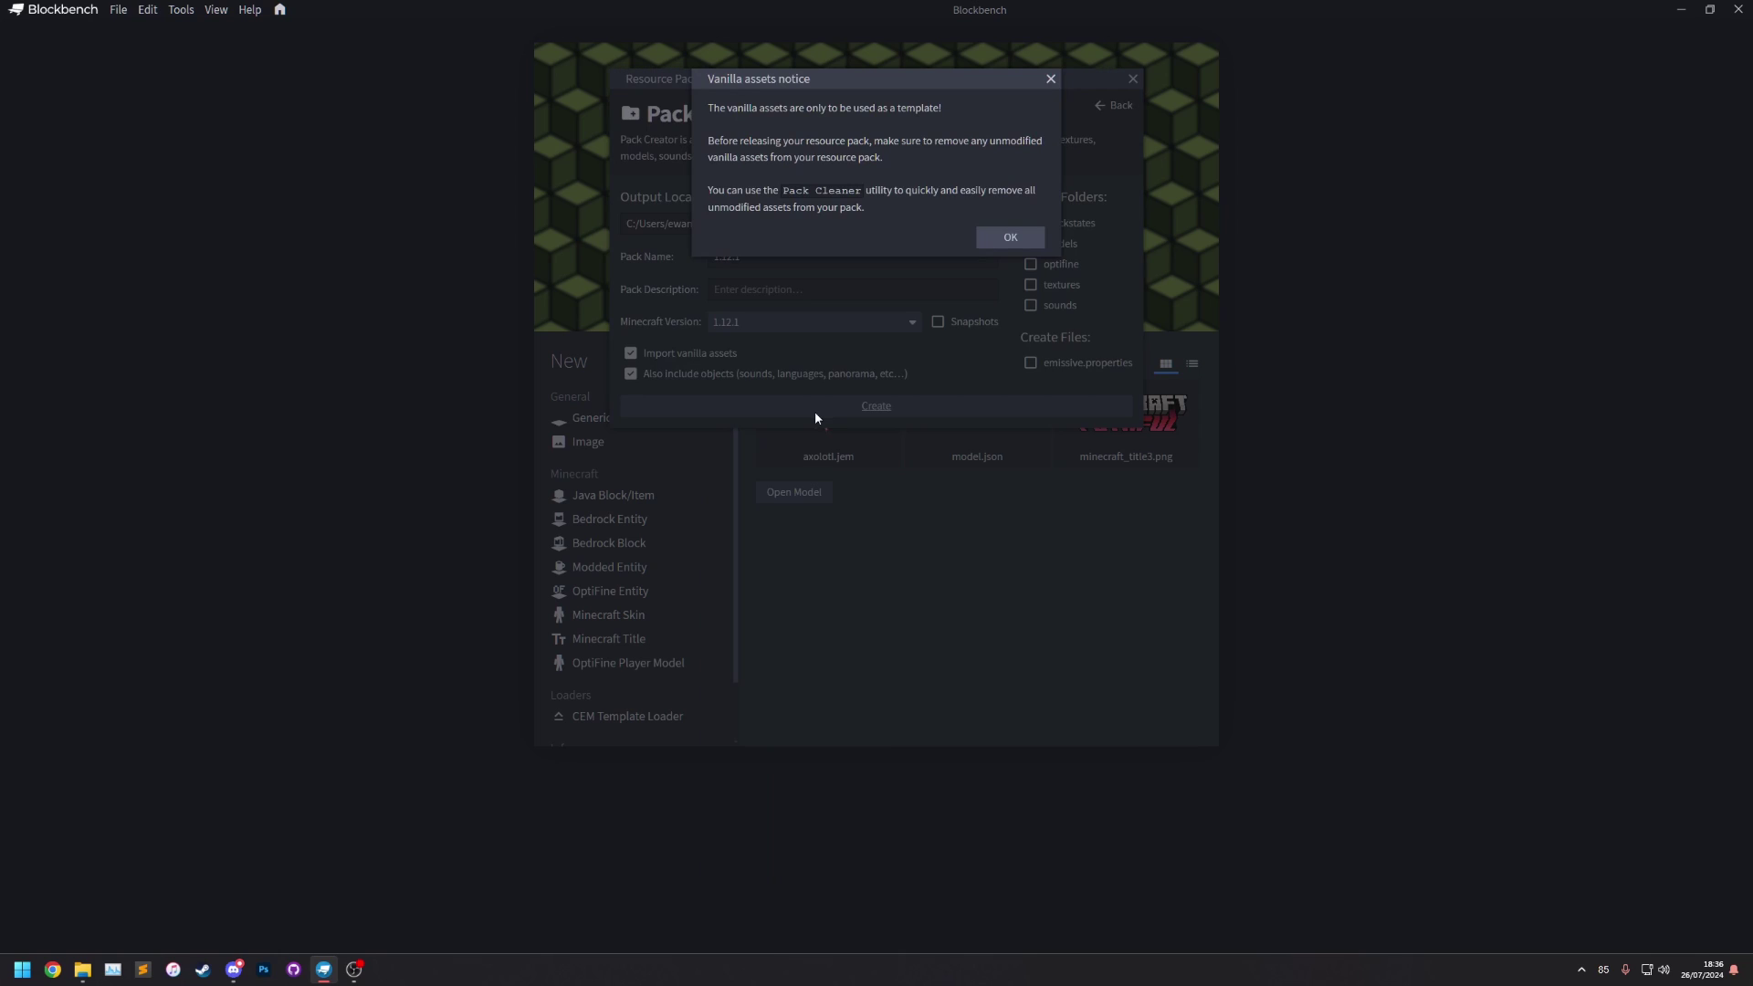
click(1010, 239)
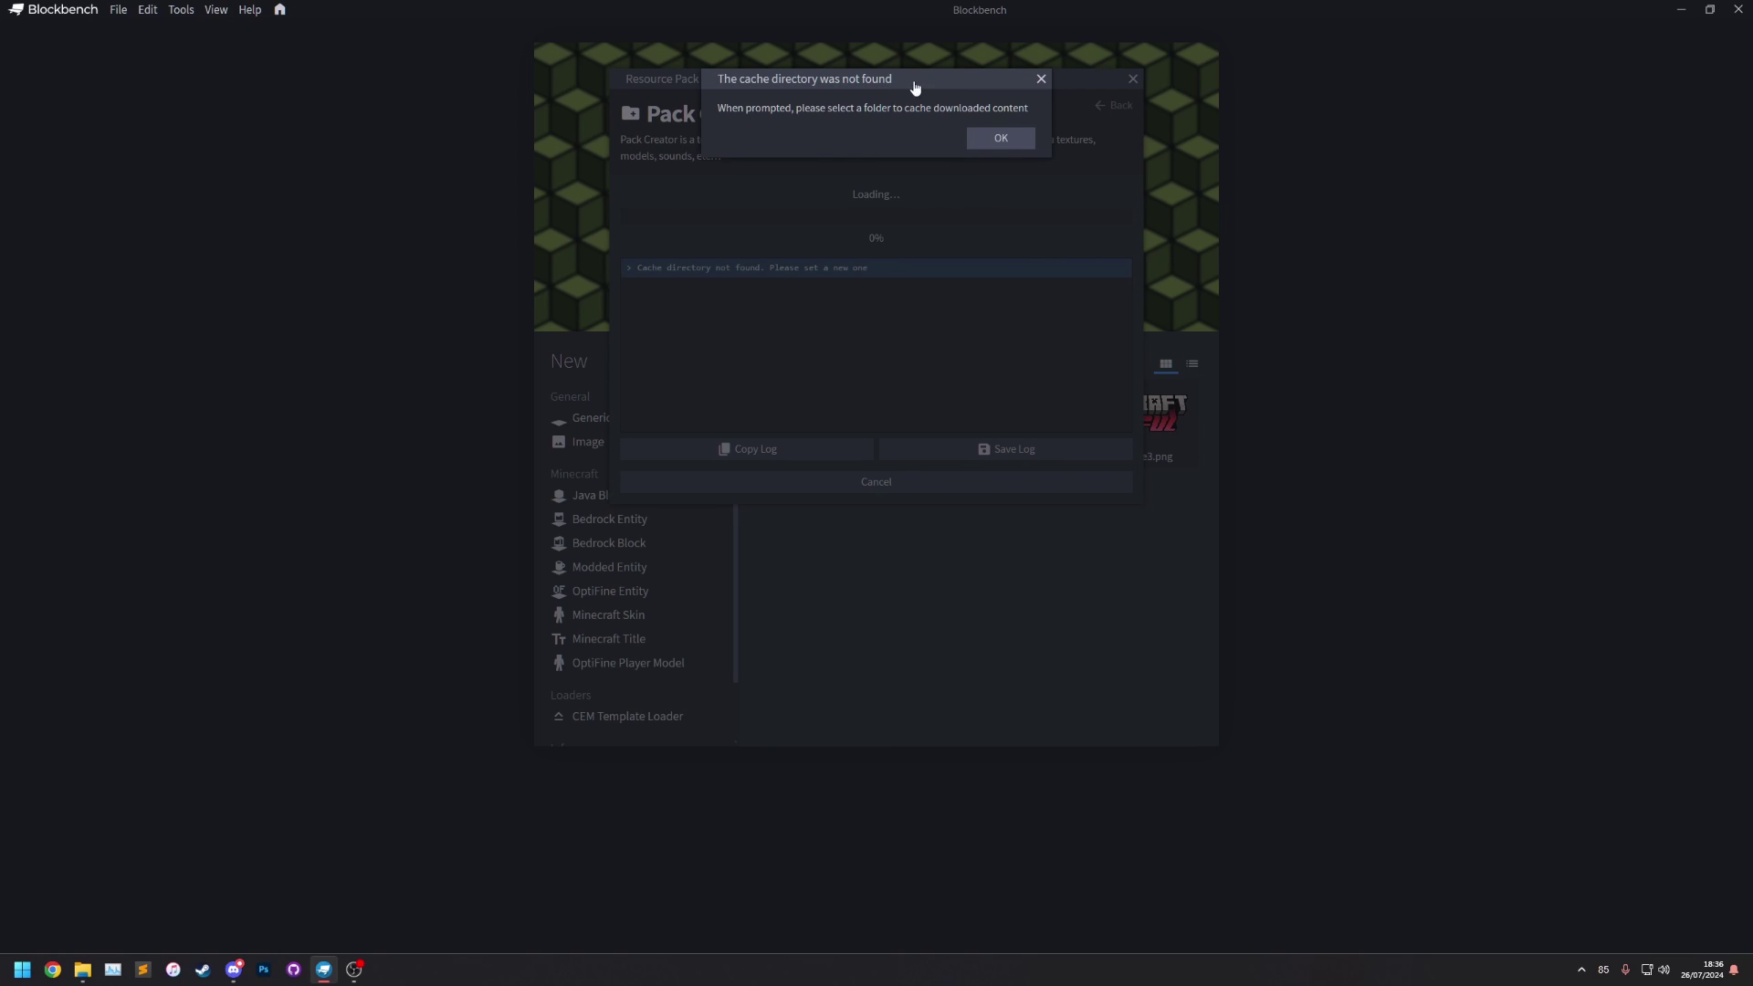
drag(881, 94, 869, 325)
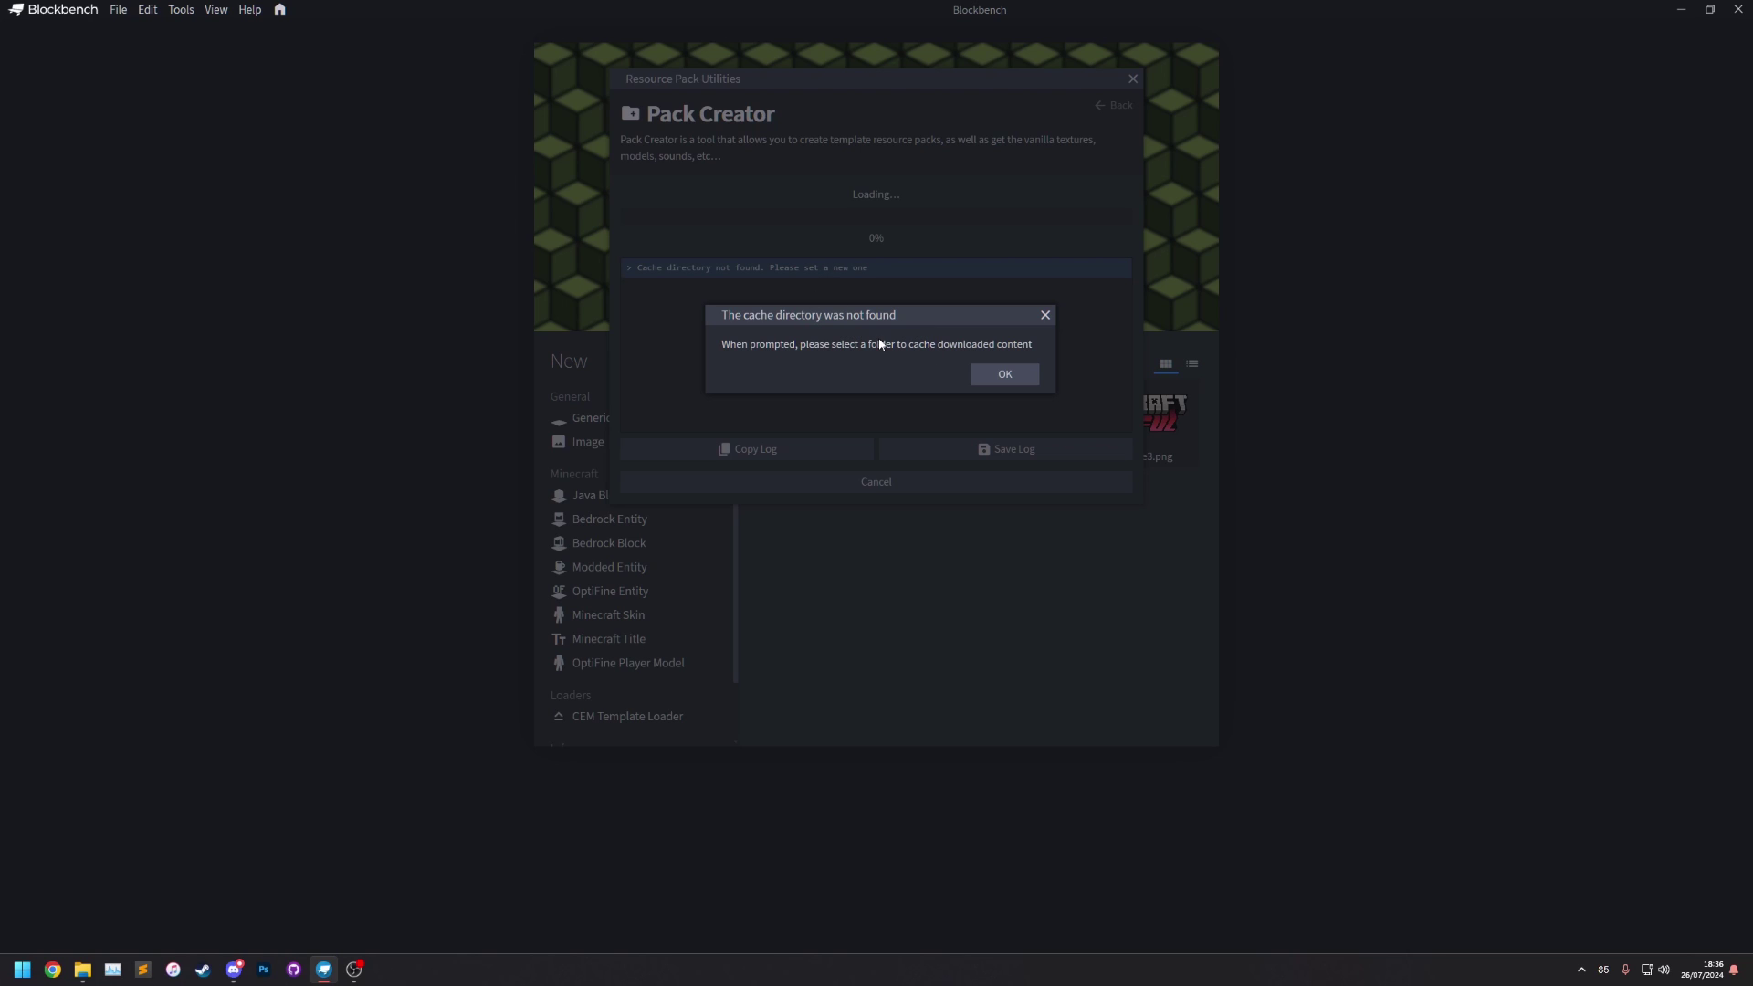
Step: Make a resource_pack_utilities_cache folder in .minecraft and select it as the download cache
click(1005, 375)
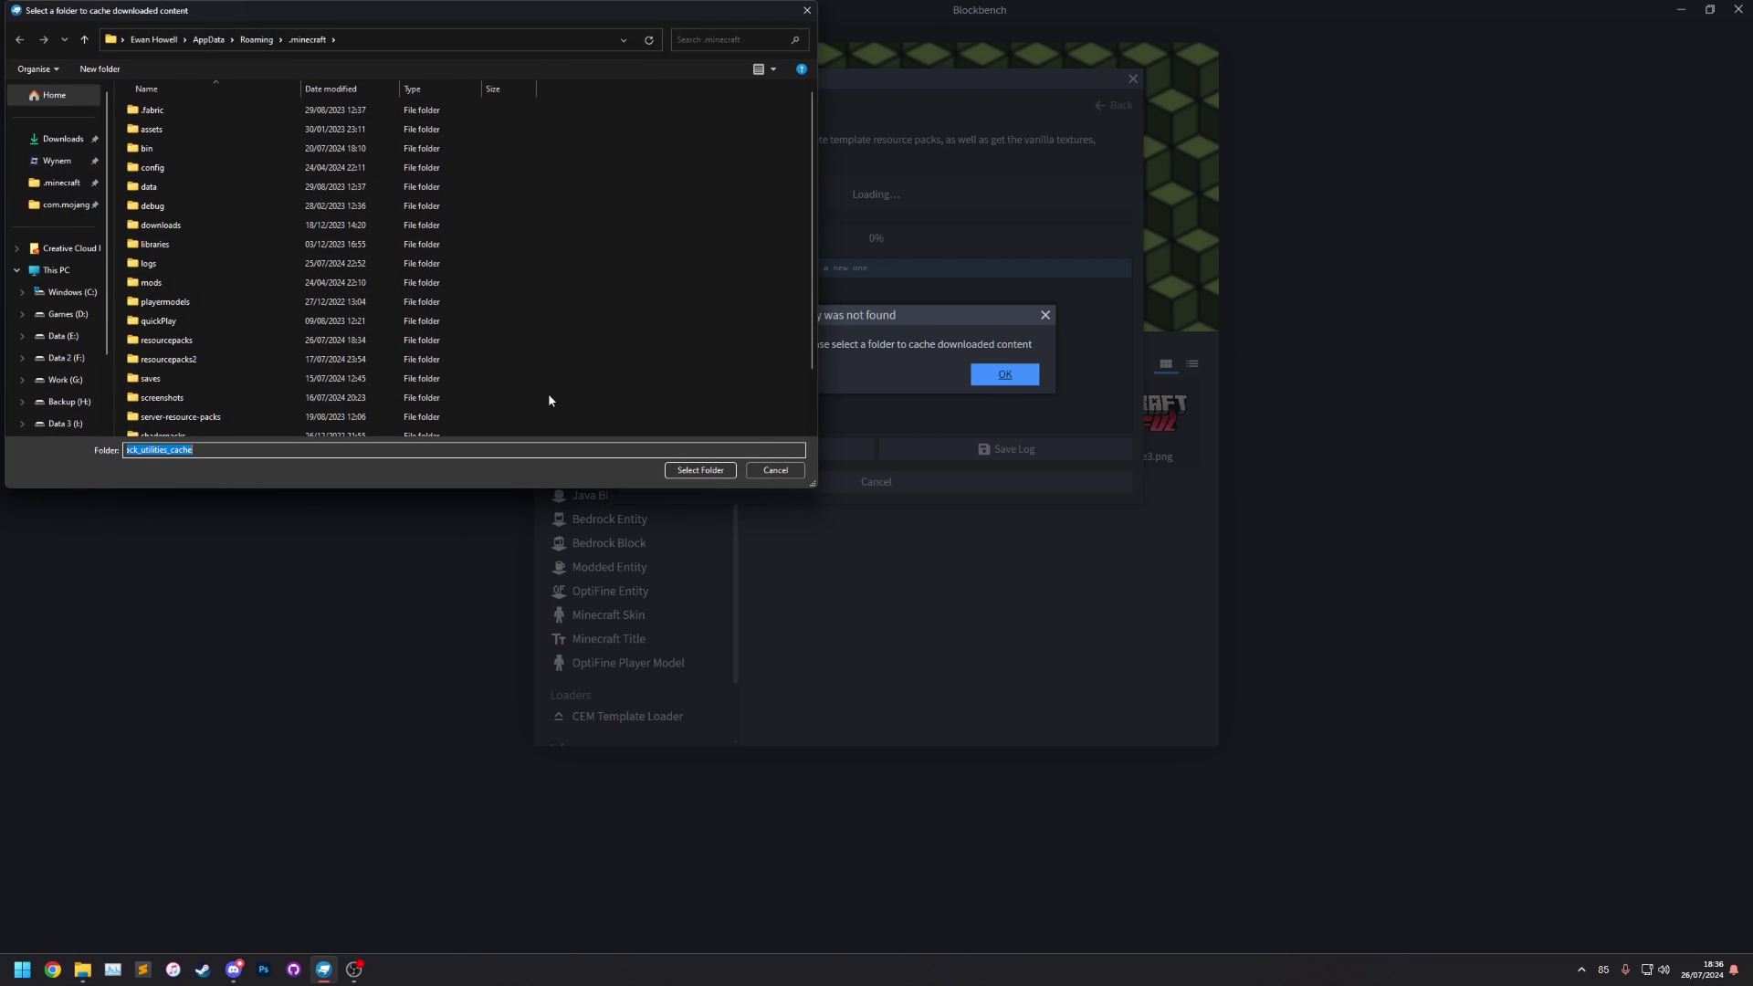
right_click(712, 239)
mouse_move(782, 438)
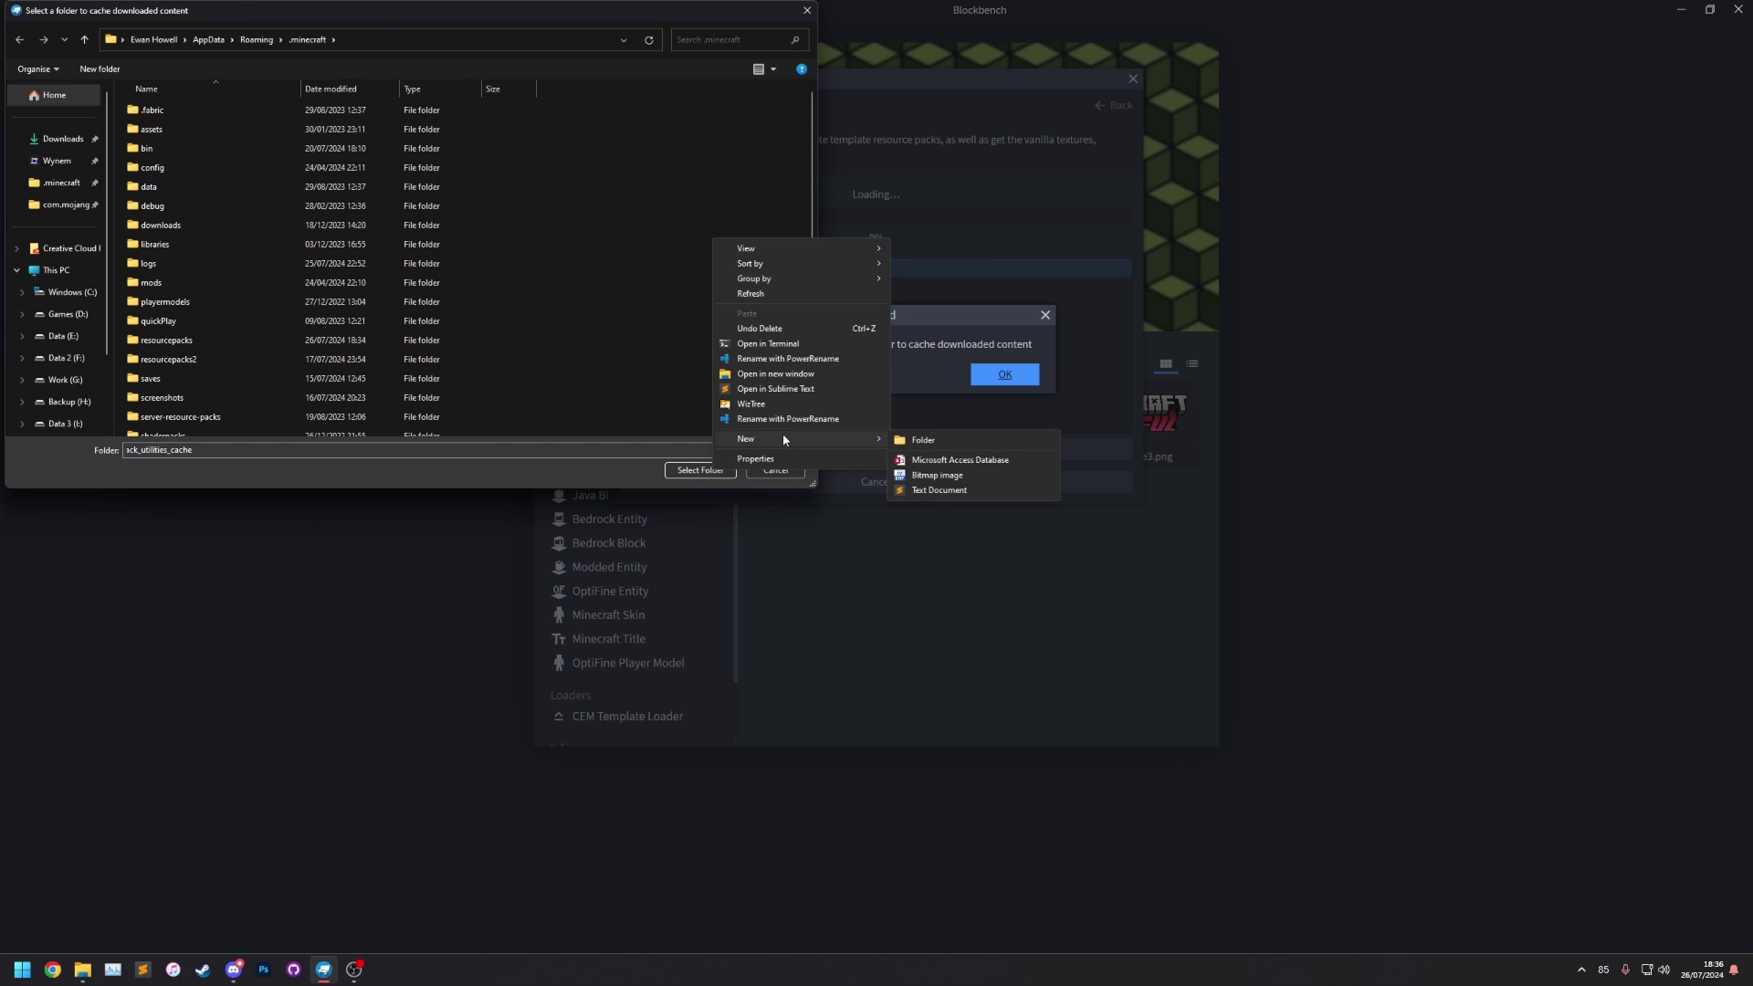
click(923, 440)
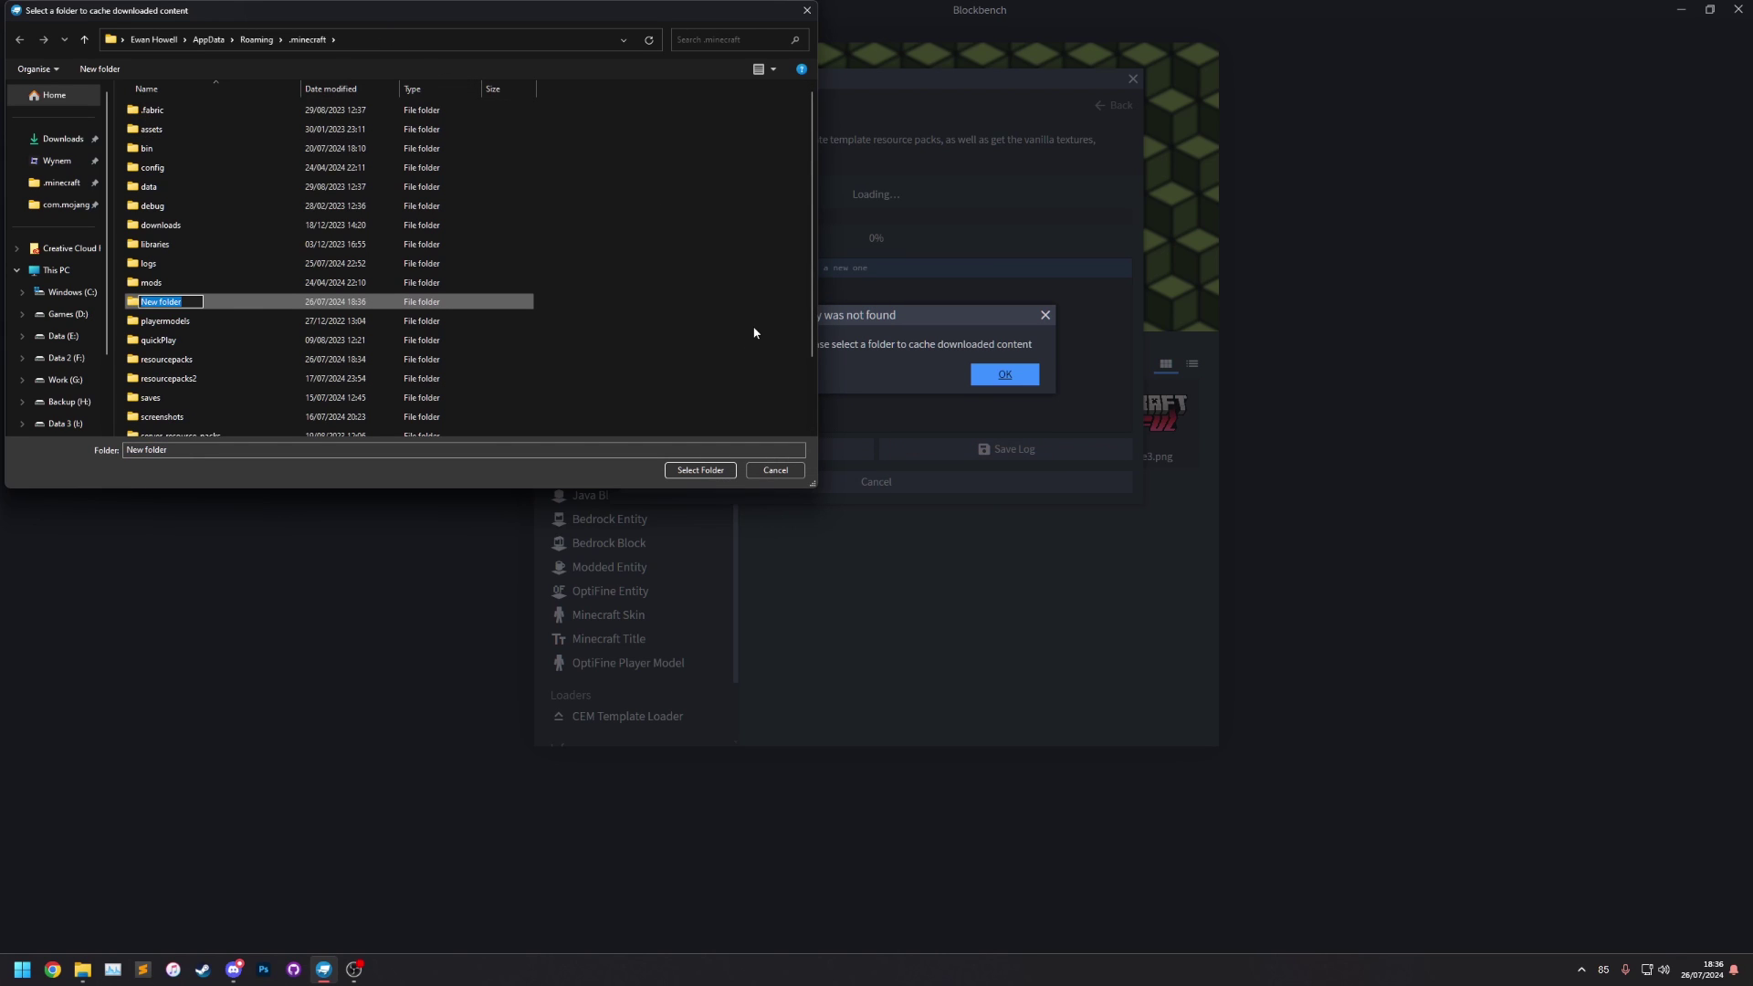
text(resource_pack_utilities_cache)
key(Return)
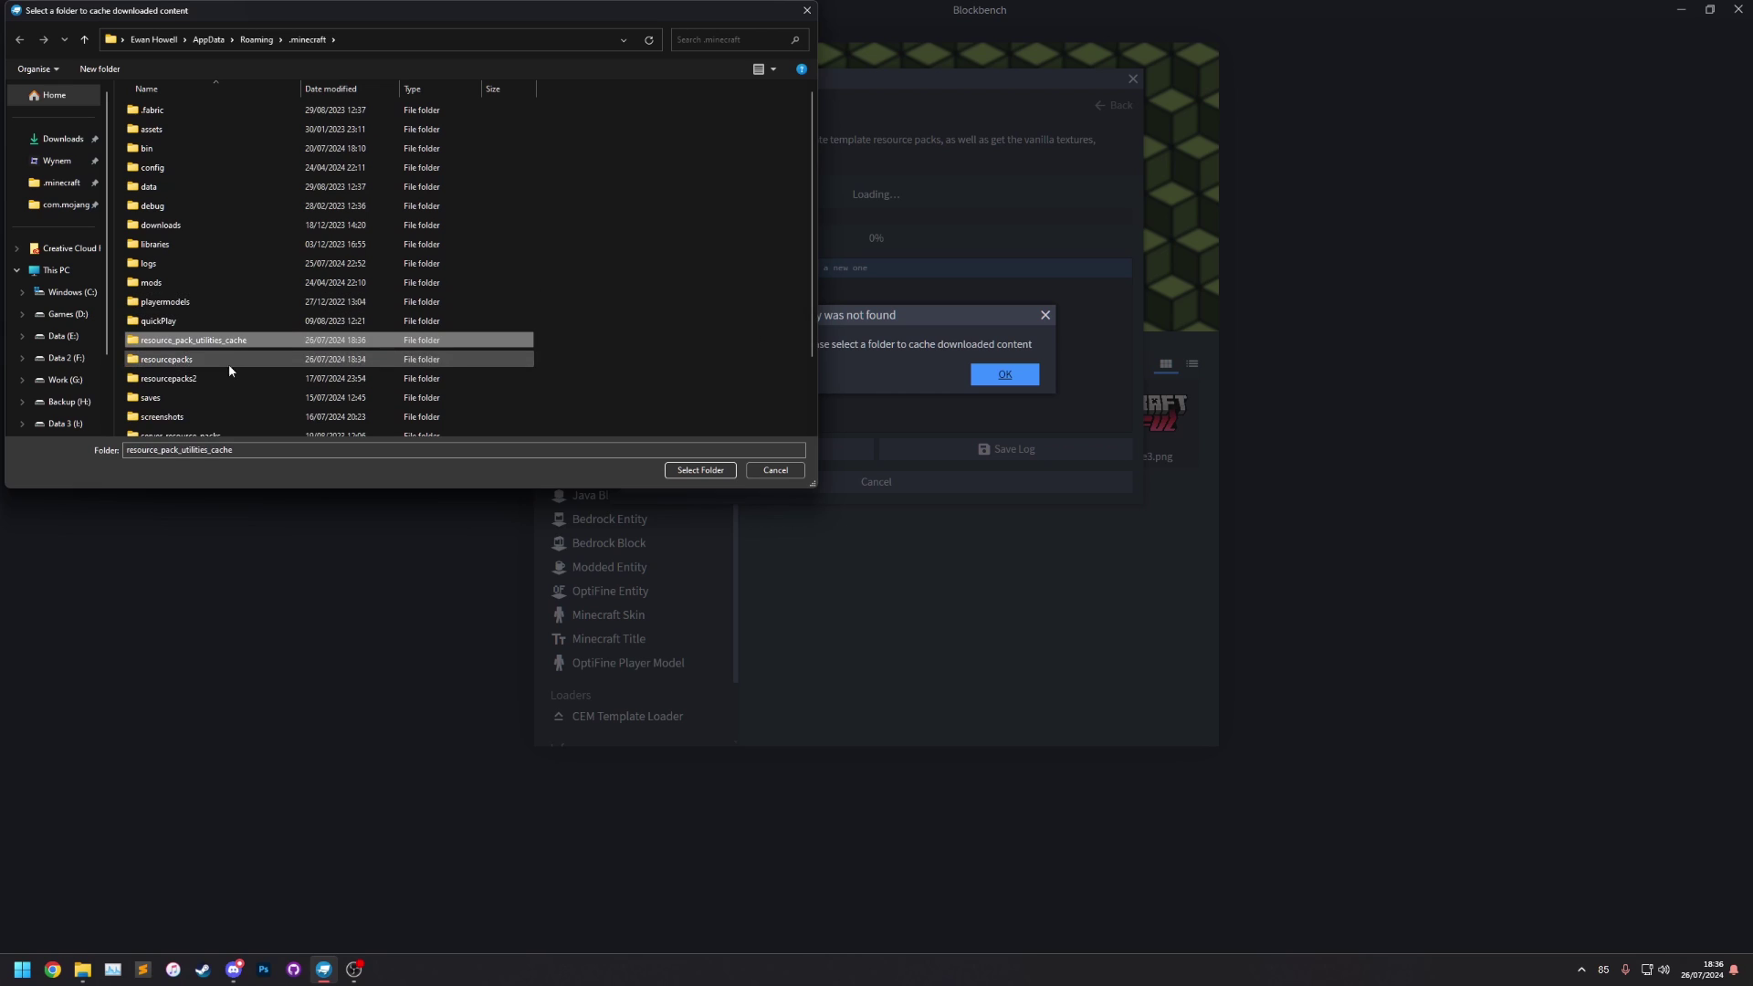
double_click(230, 342)
click(700, 471)
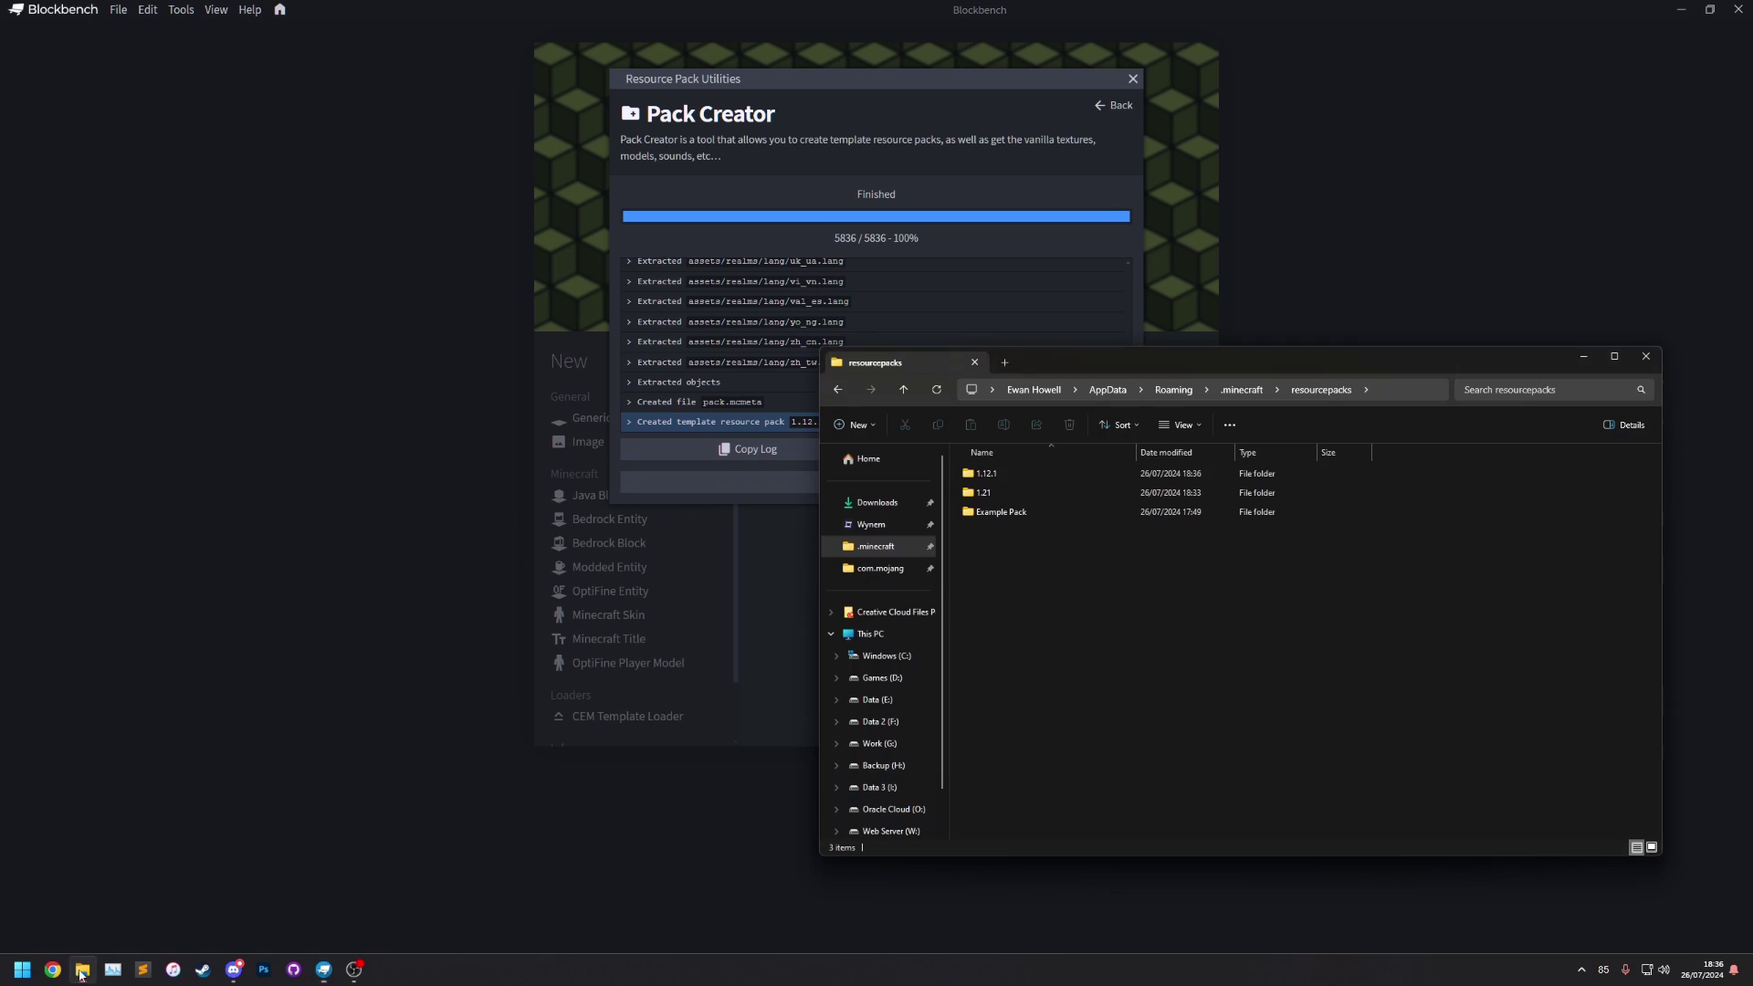
Step: Inspect the 1.12.1 pack's assets/minecraft folder, then the cached 1.12.1.jar in resource_pack_utilities_cache
double_click(985, 474)
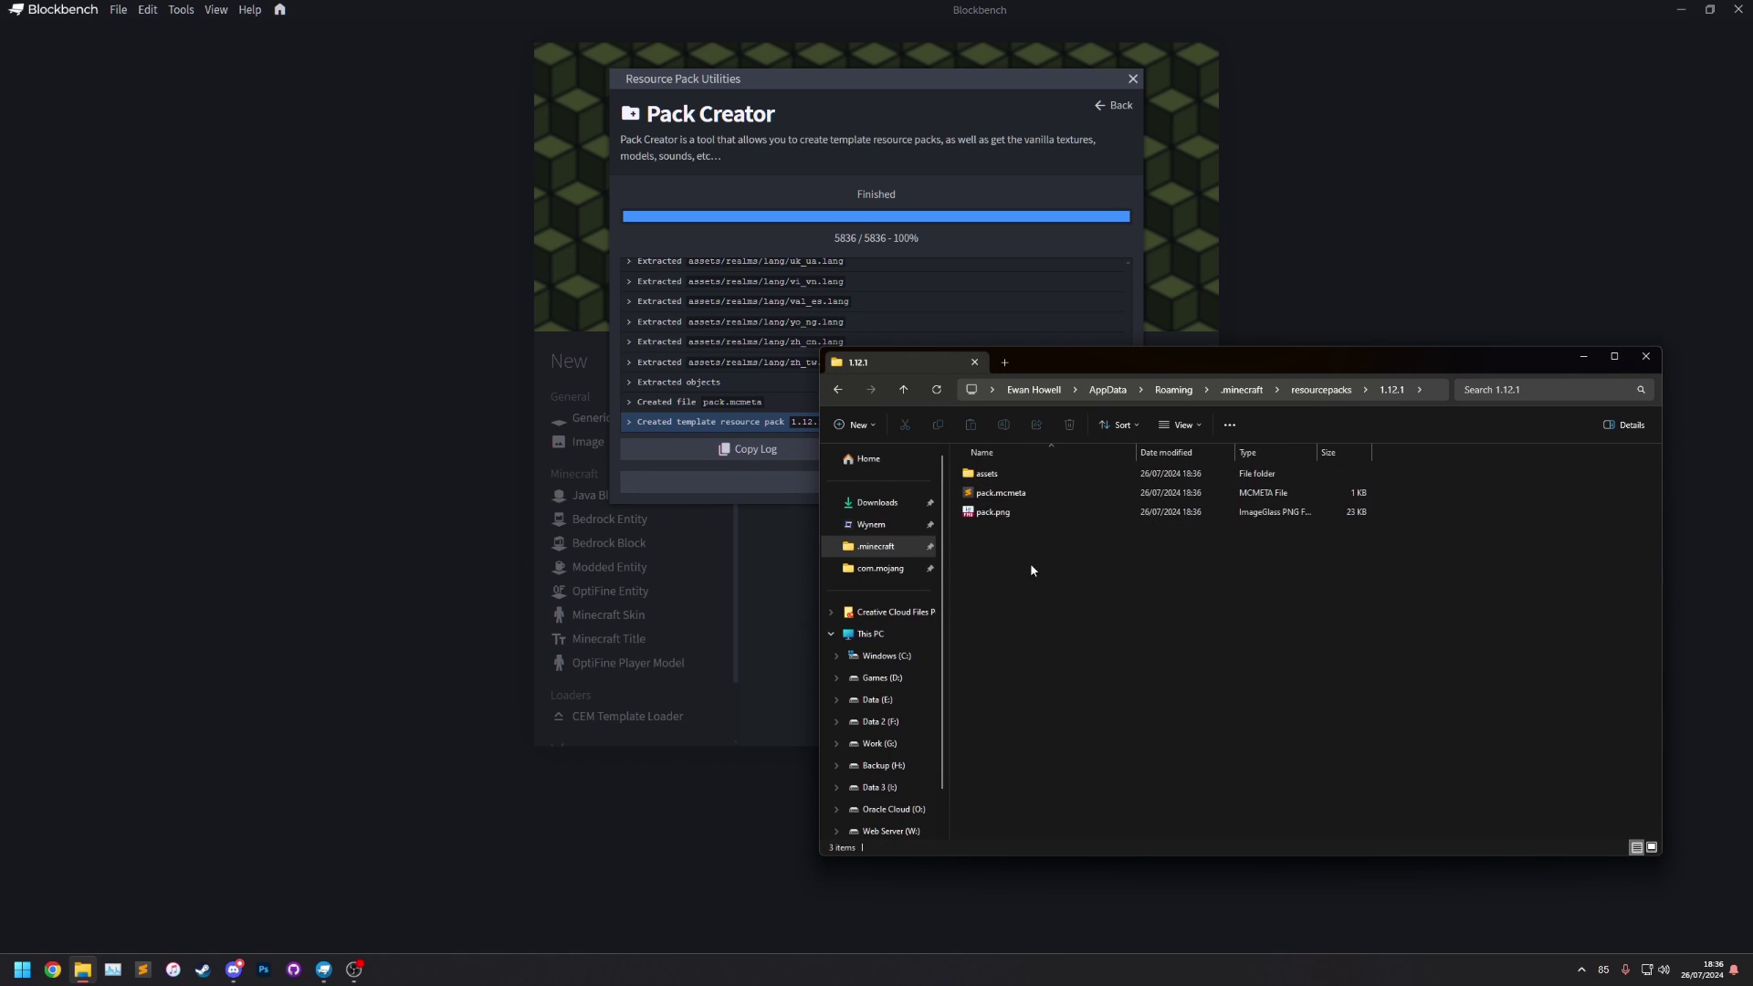
double_click(1002, 477)
double_click(1029, 476)
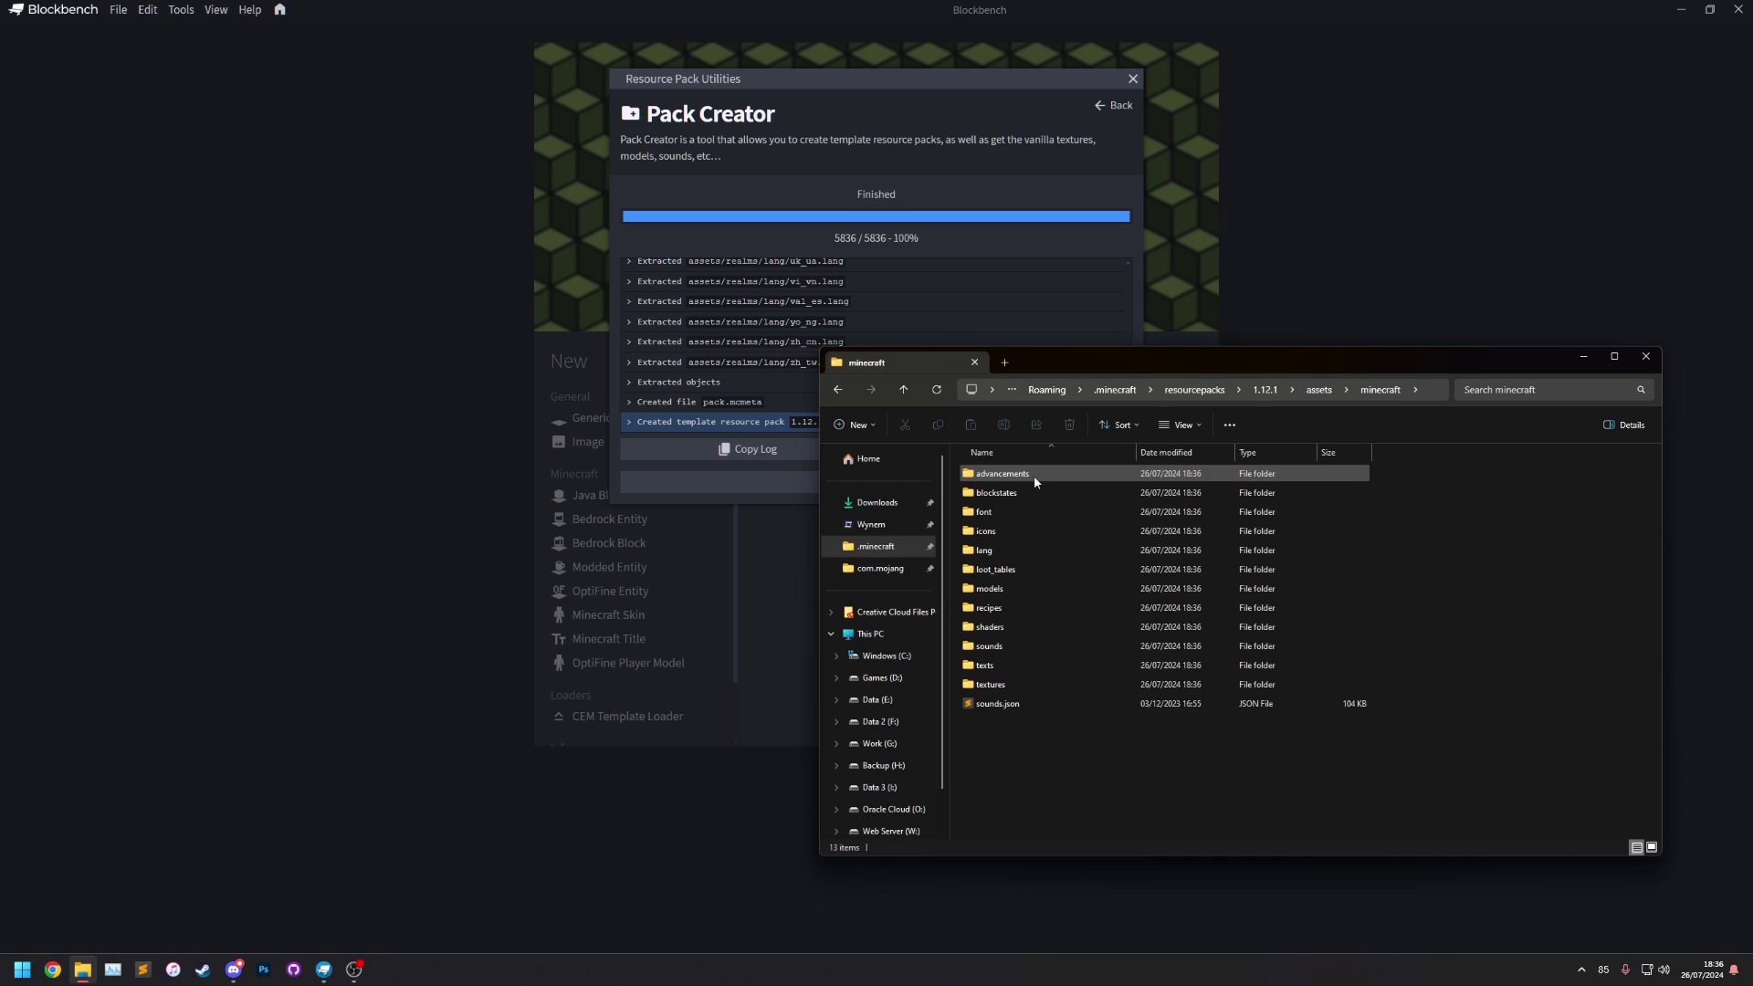
click(1116, 390)
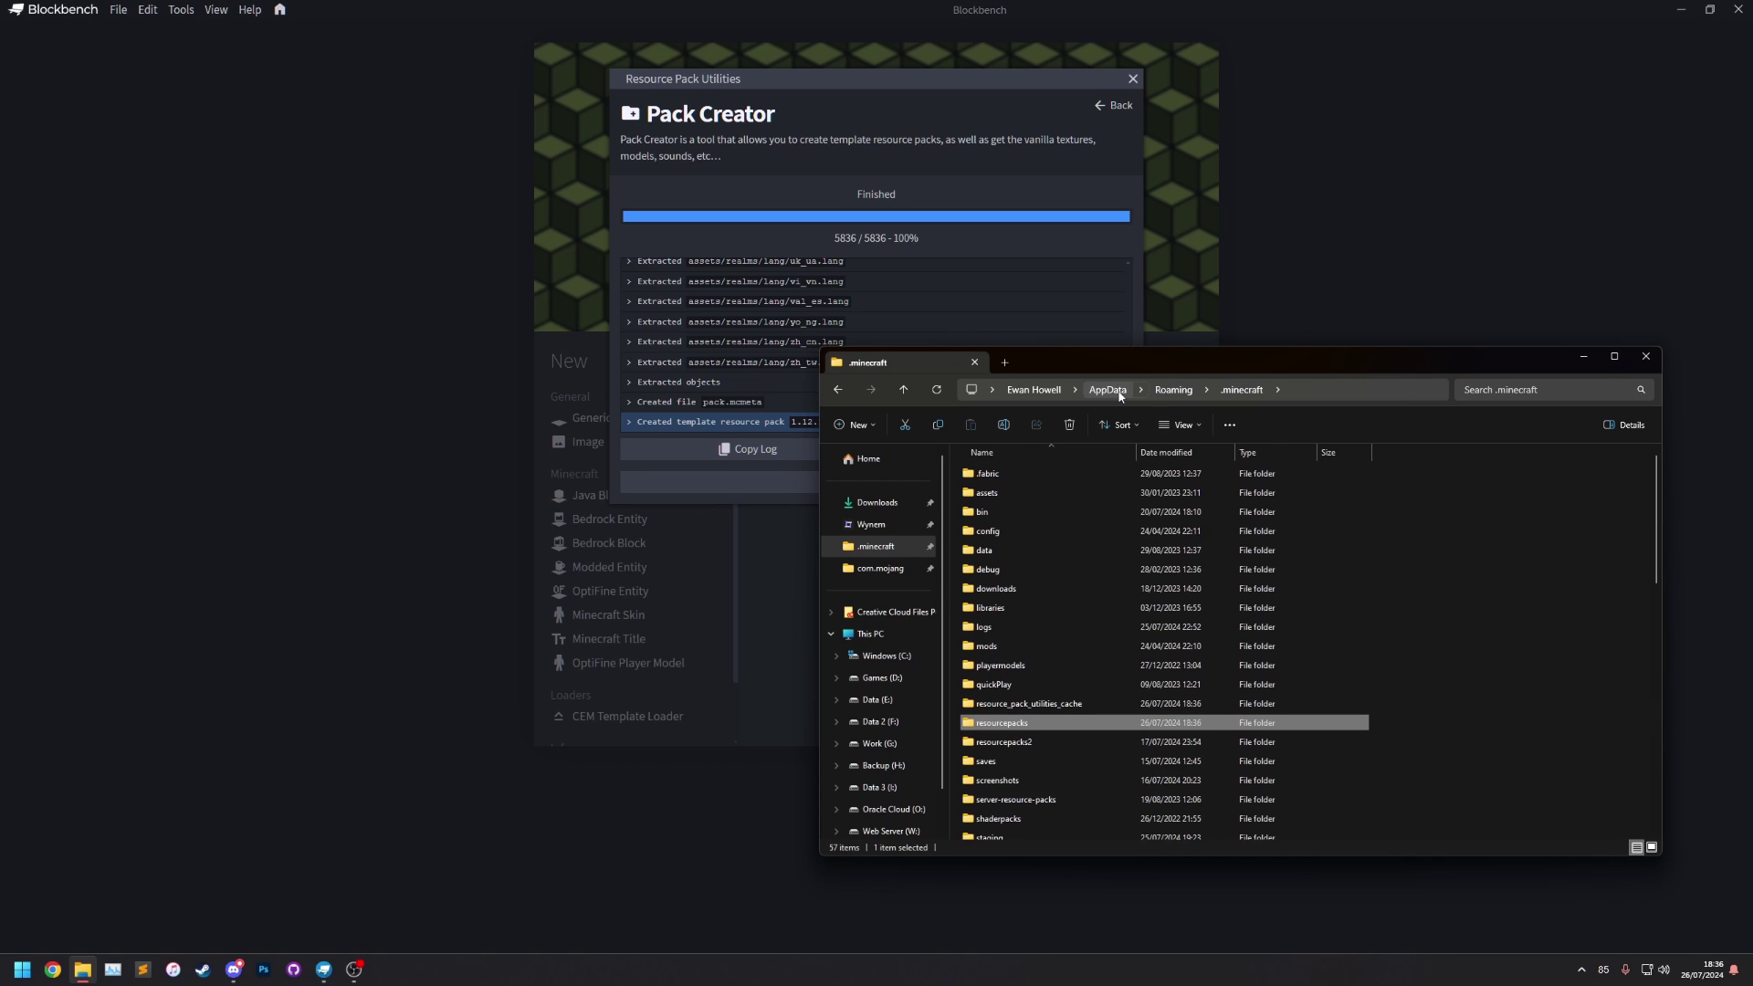
double_click(1077, 712)
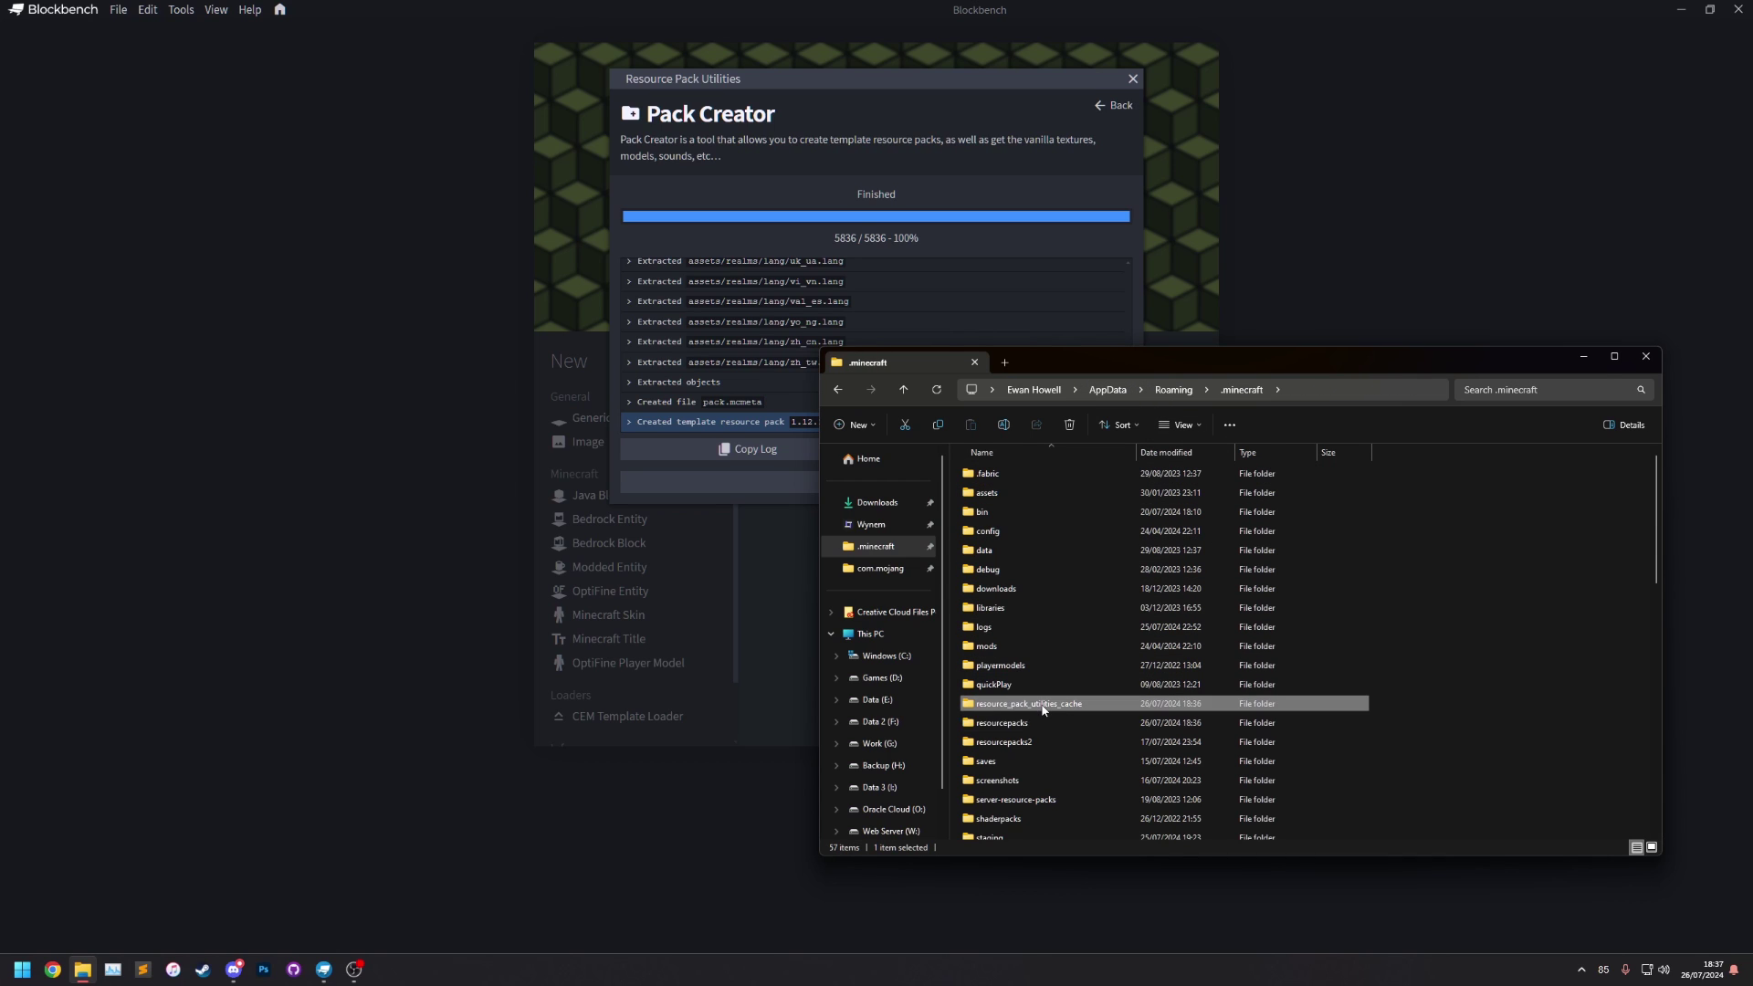
click(985, 474)
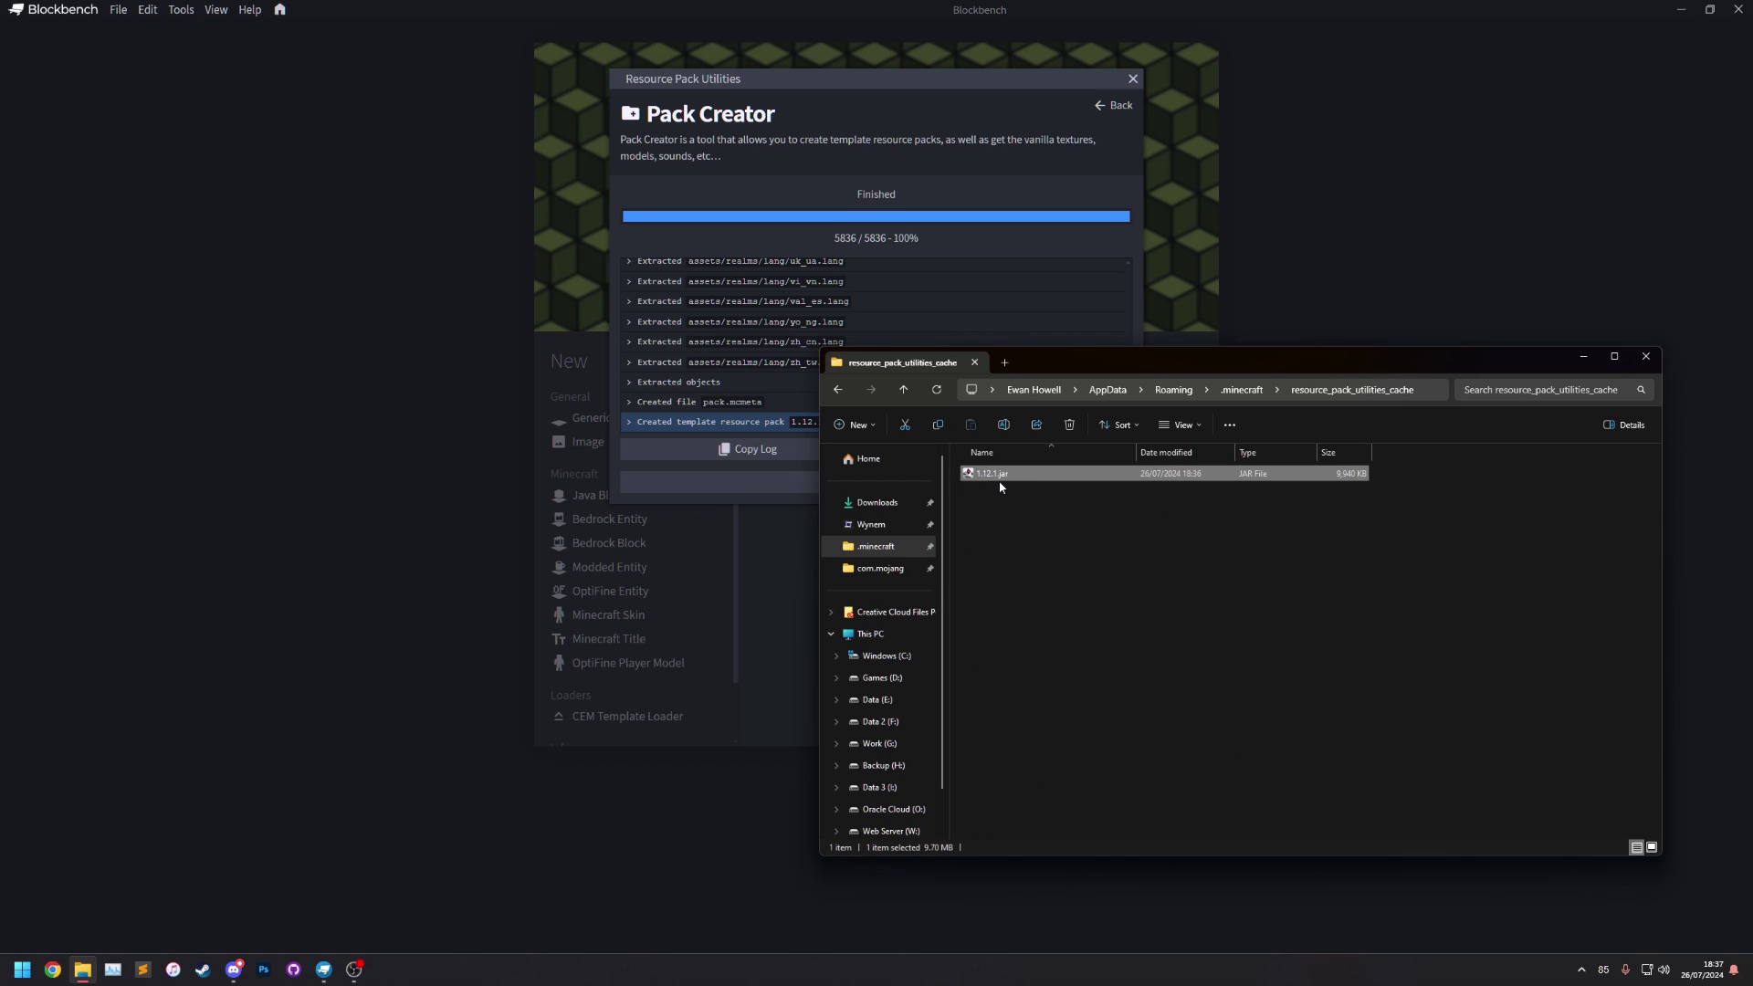
click(1188, 523)
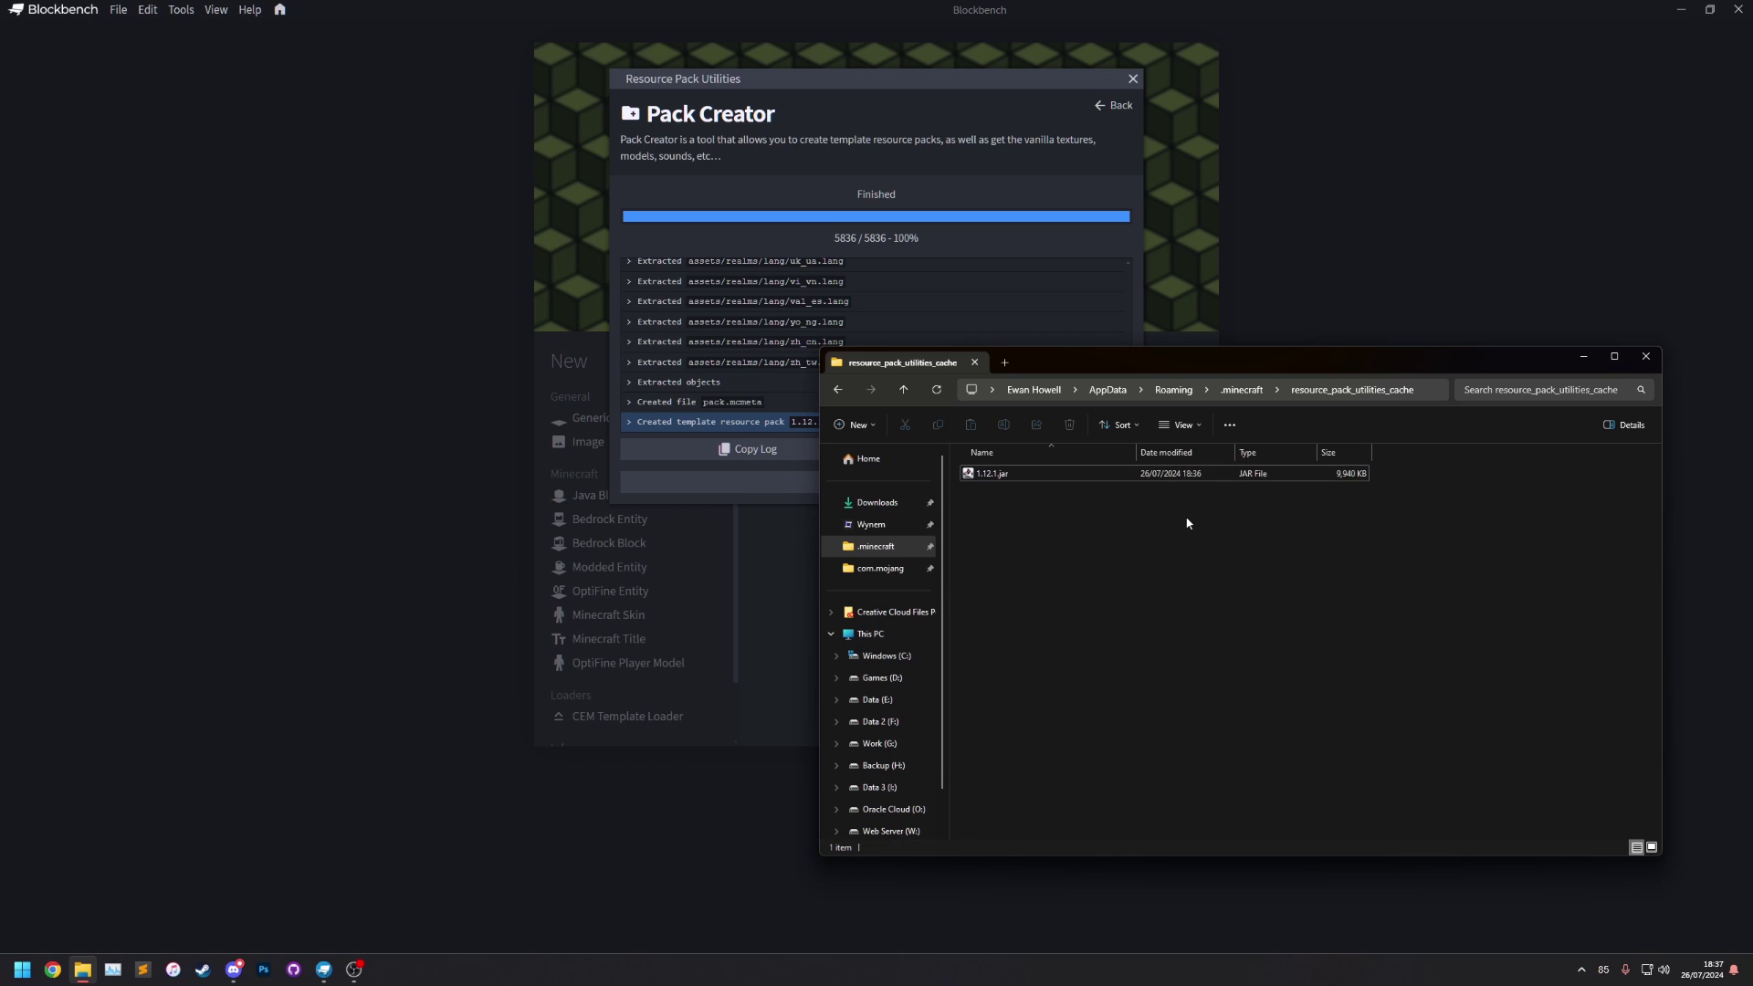
Step: Check the 1.12.json file in .minecraft's assets/indexes, then go back to the utilities list
click(1242, 390)
double_click(1045, 496)
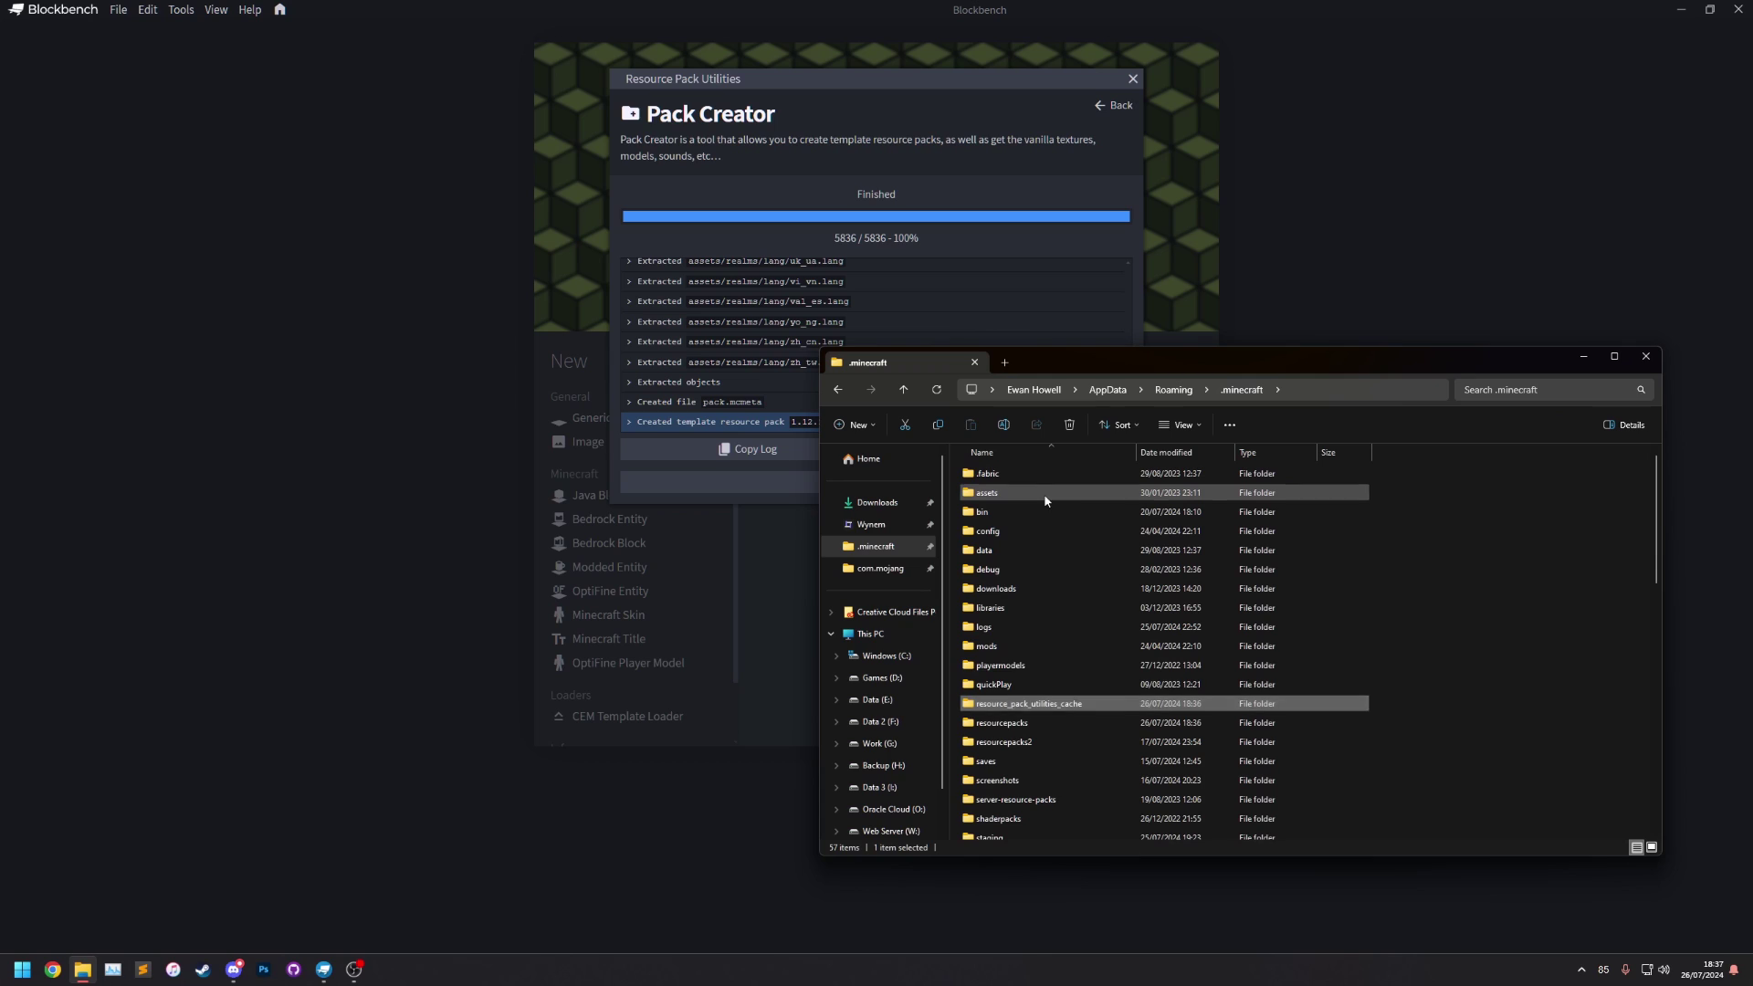
double_click(1020, 476)
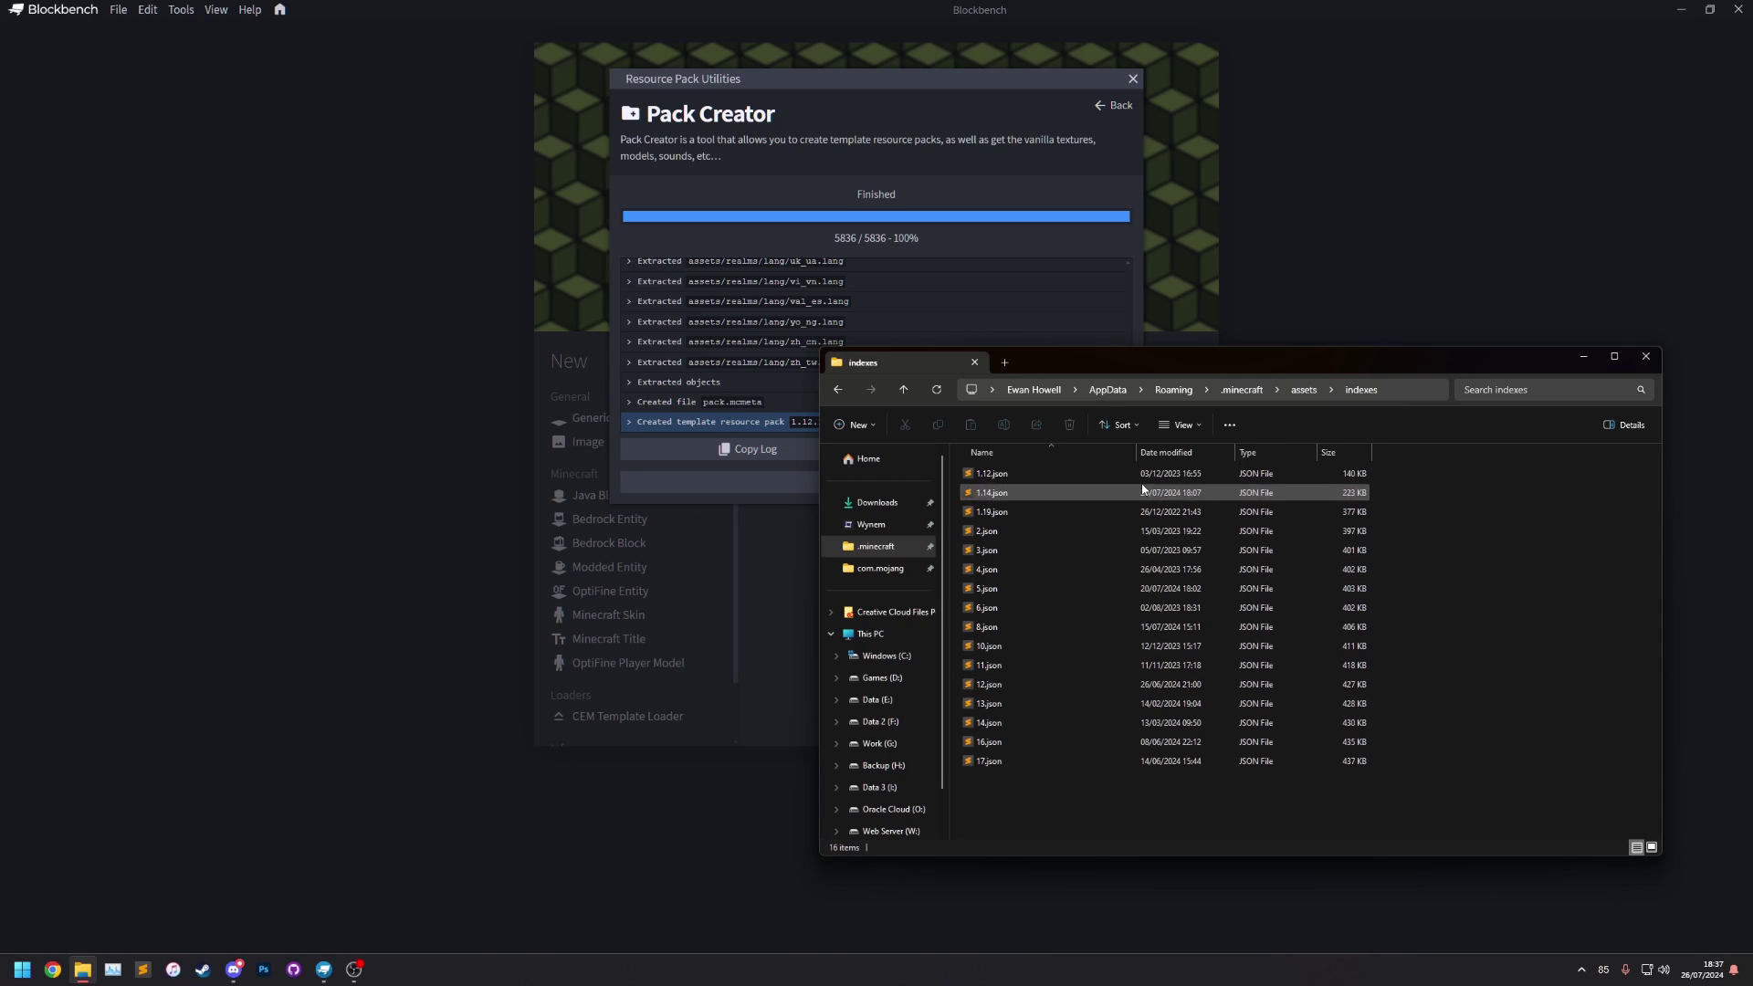
click(1071, 477)
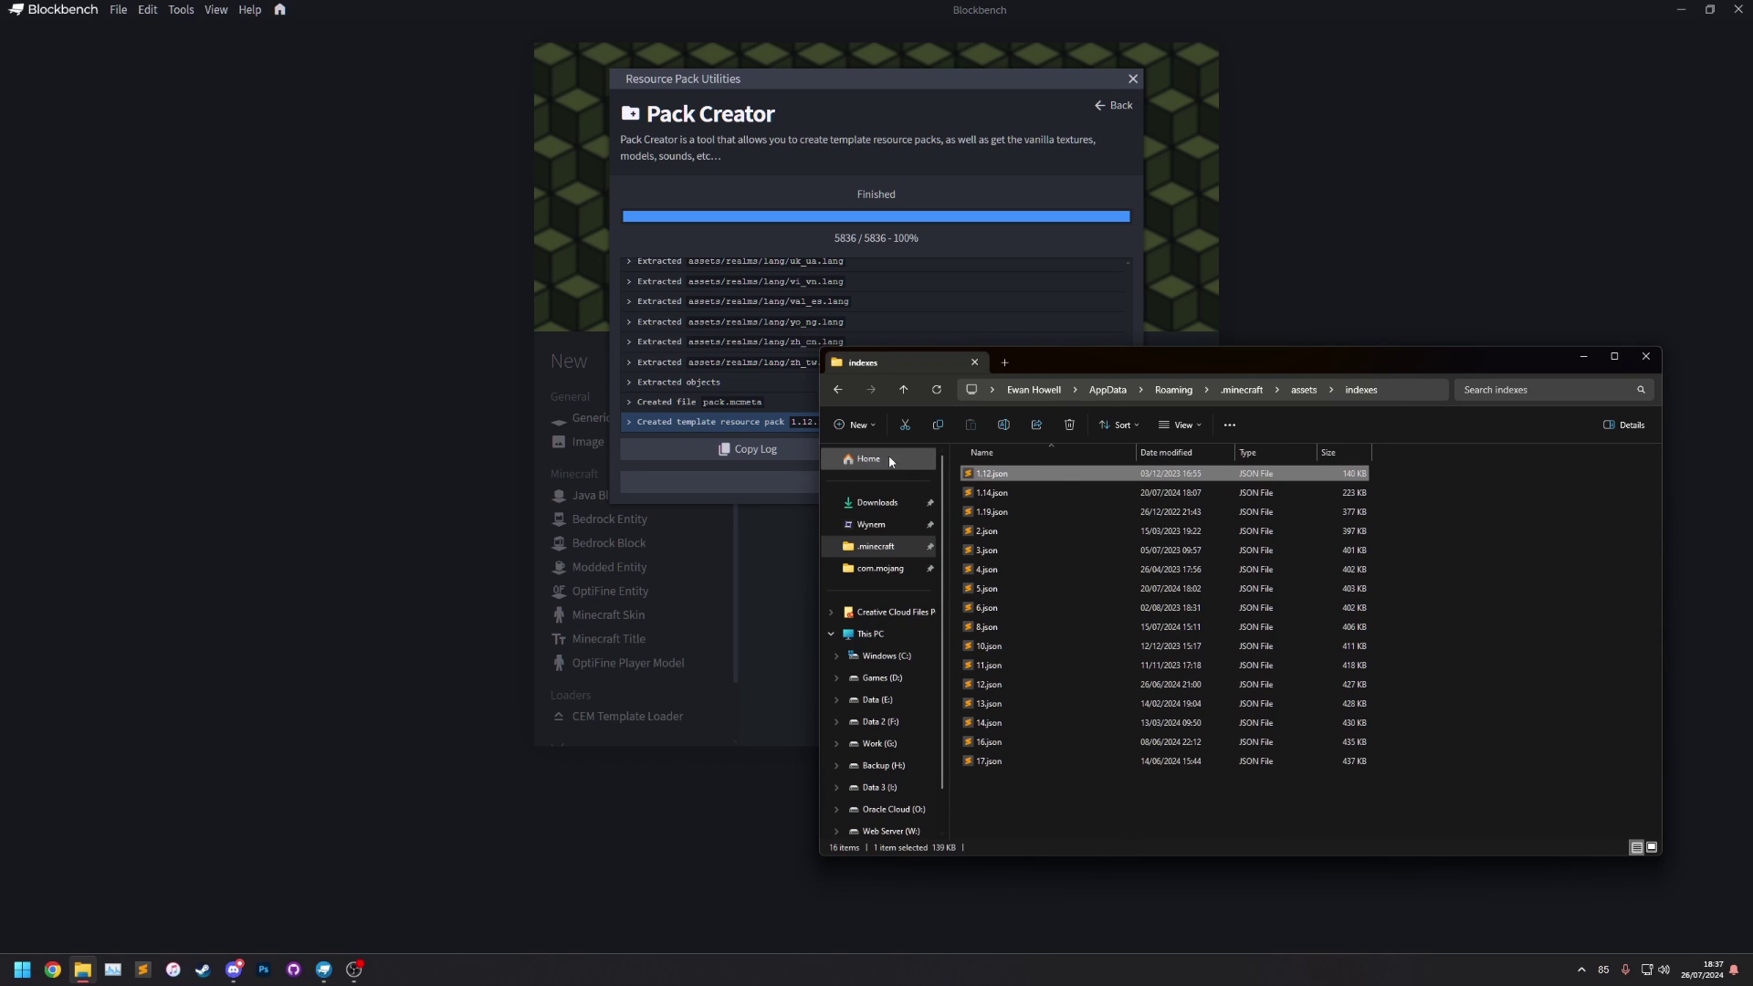
click(838, 390)
click(838, 390)
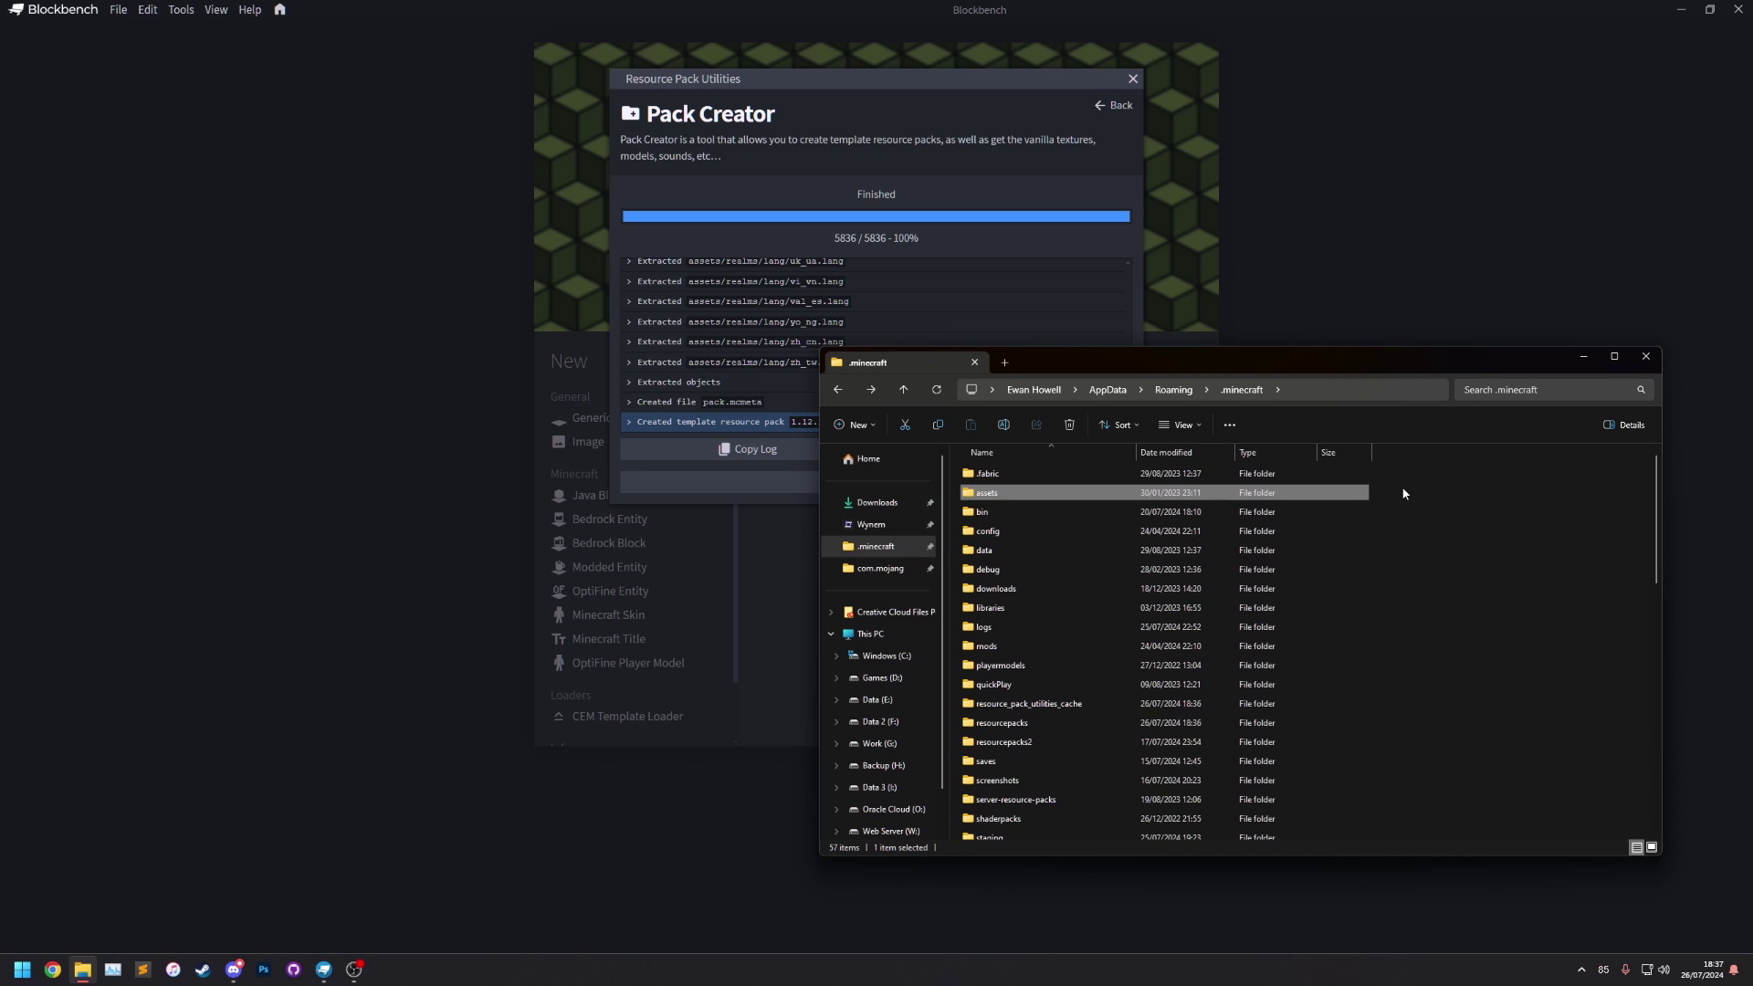
click(1114, 105)
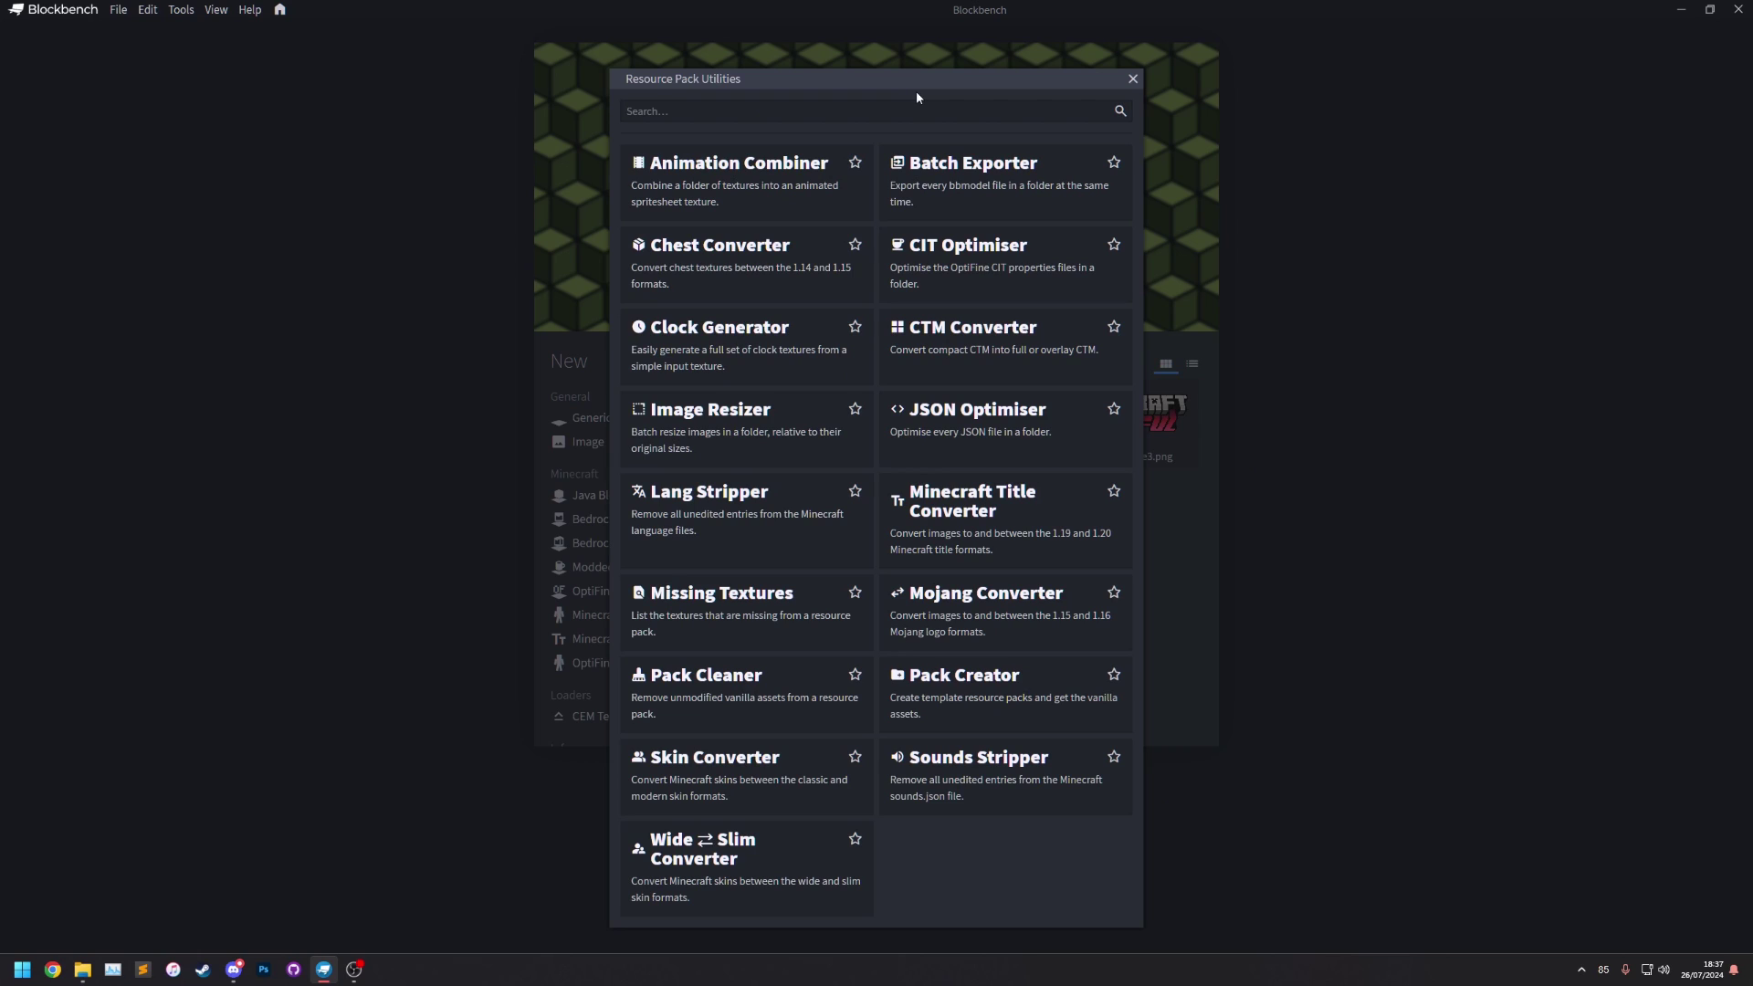